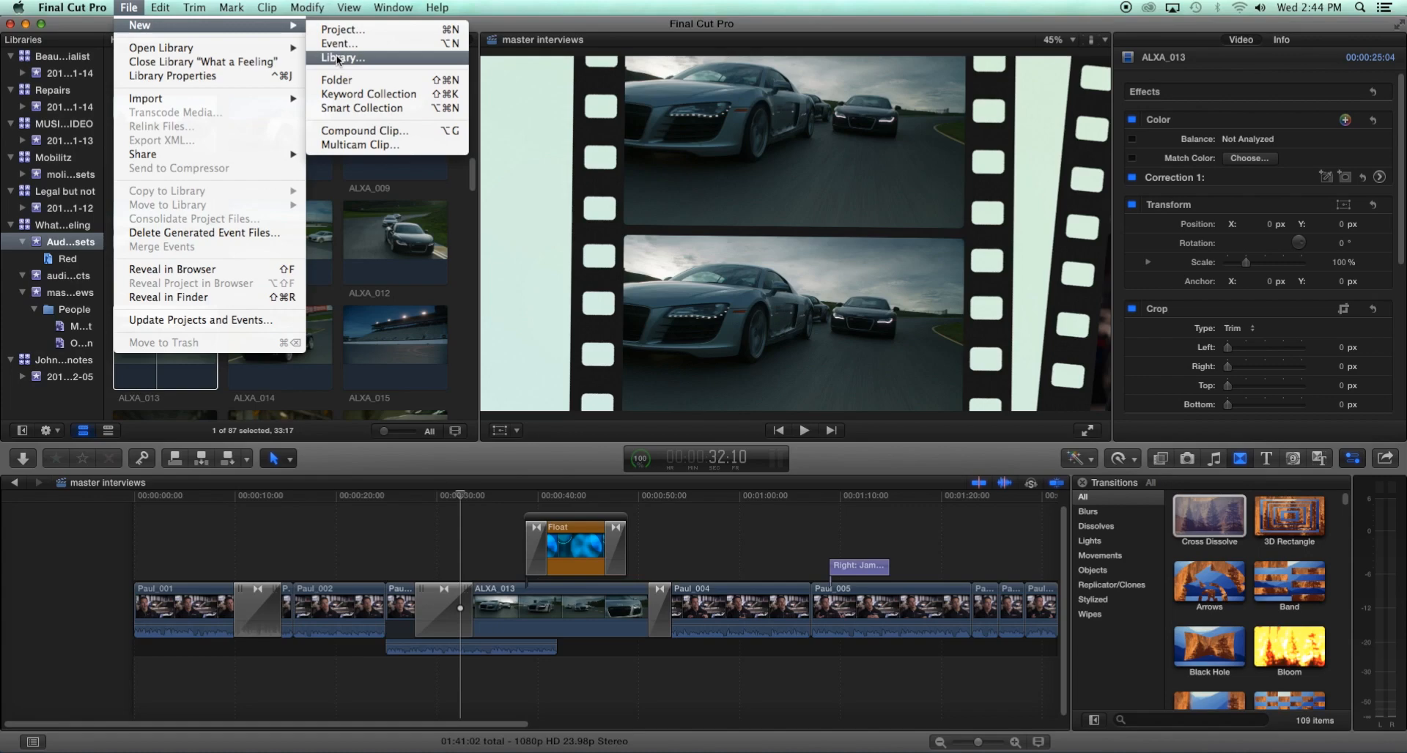
Create a new library named Revision and save it on Data HD.
click(338, 58)
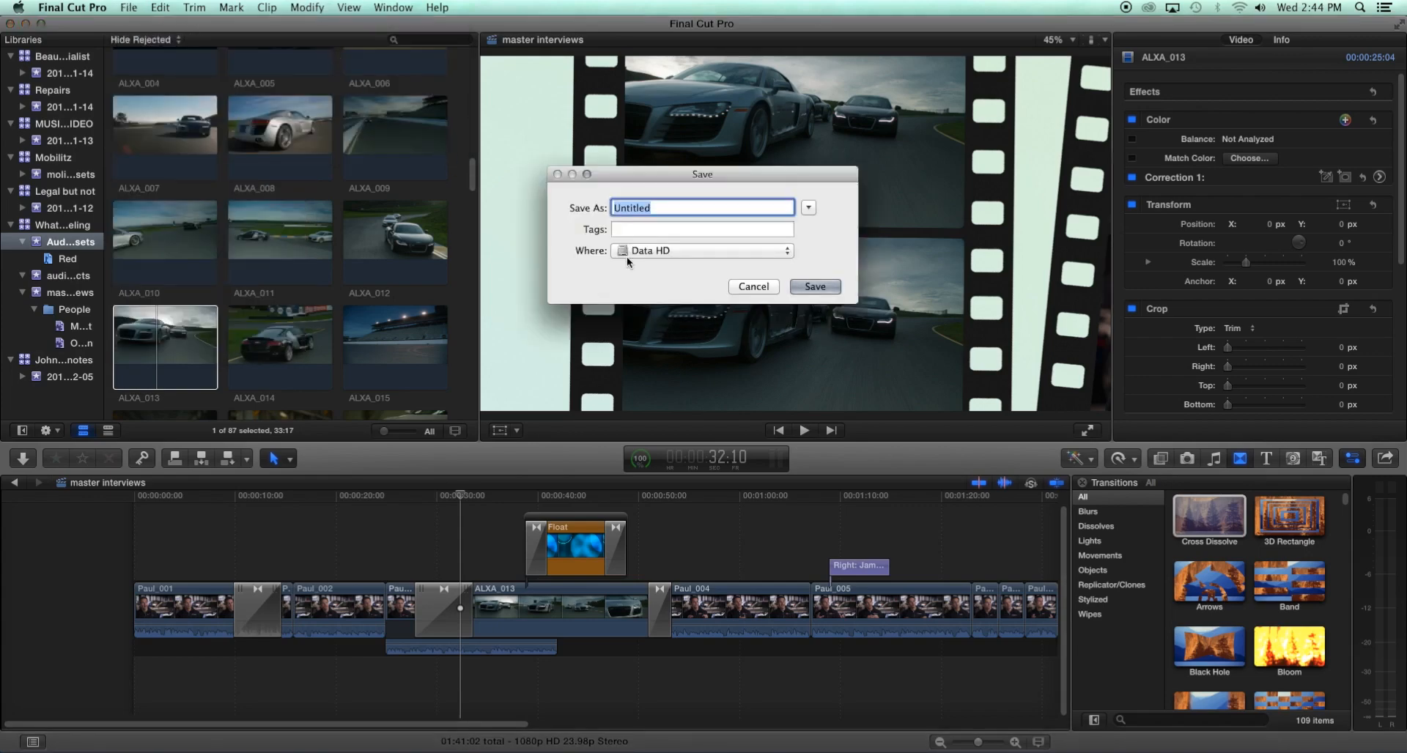
text(Revision)
key(Return)
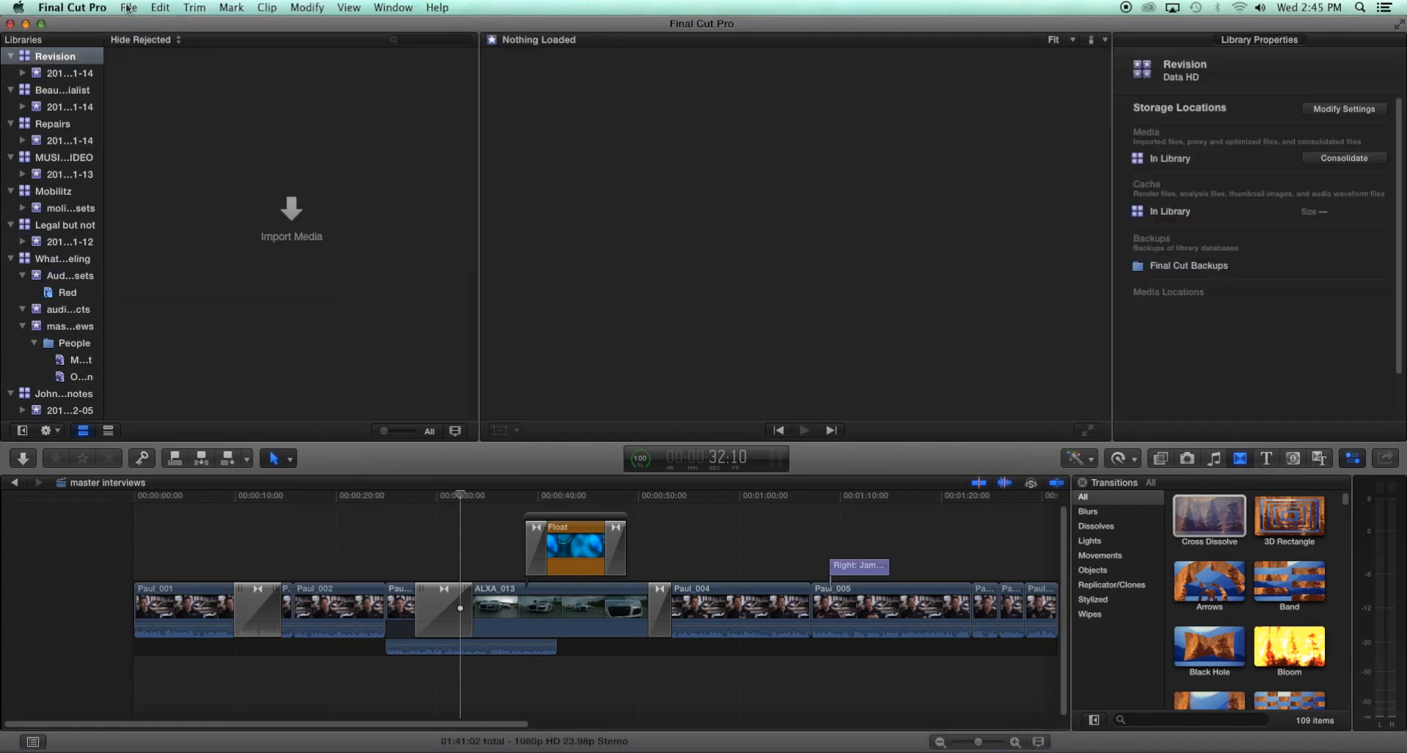
Create a project named Revision project in the 2015-01-14 event and hide the transitions browser.
click(129, 8)
mouse_move(131, 27)
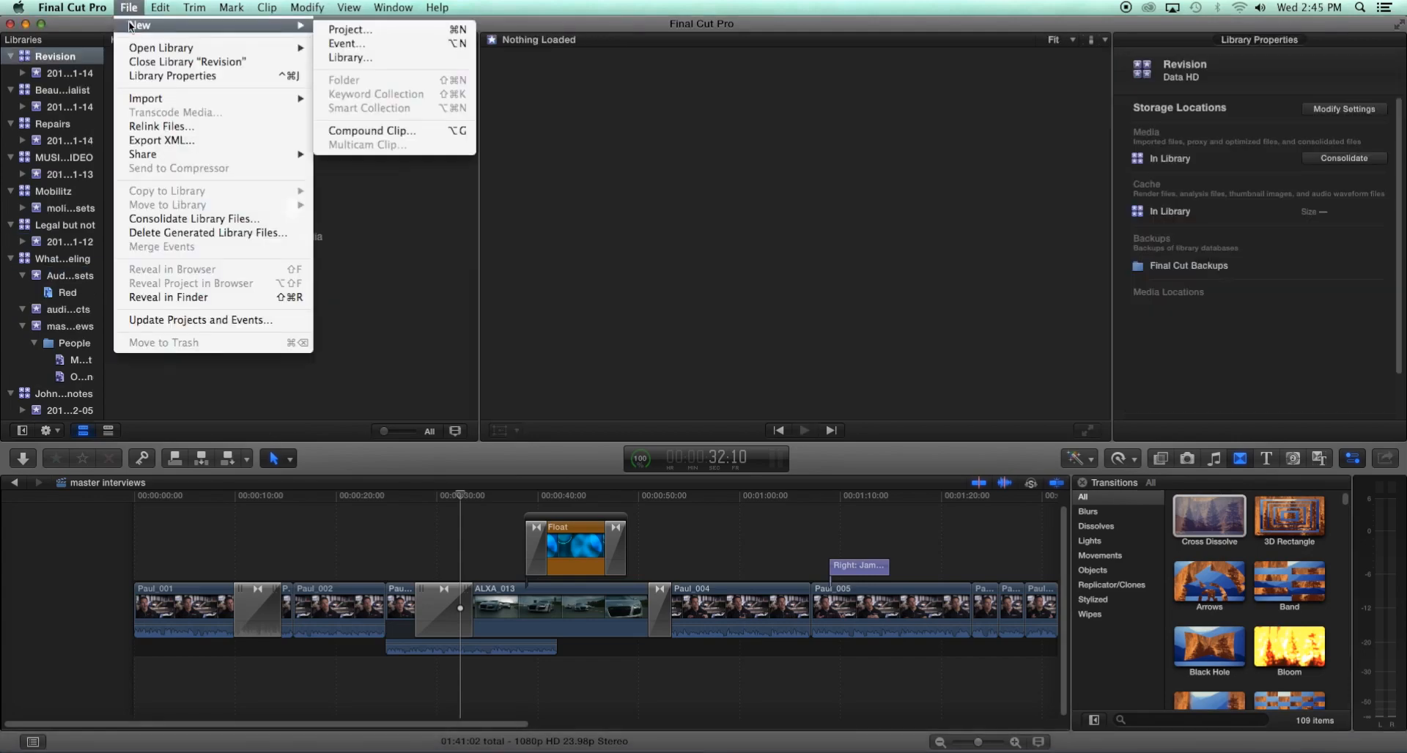
click(359, 30)
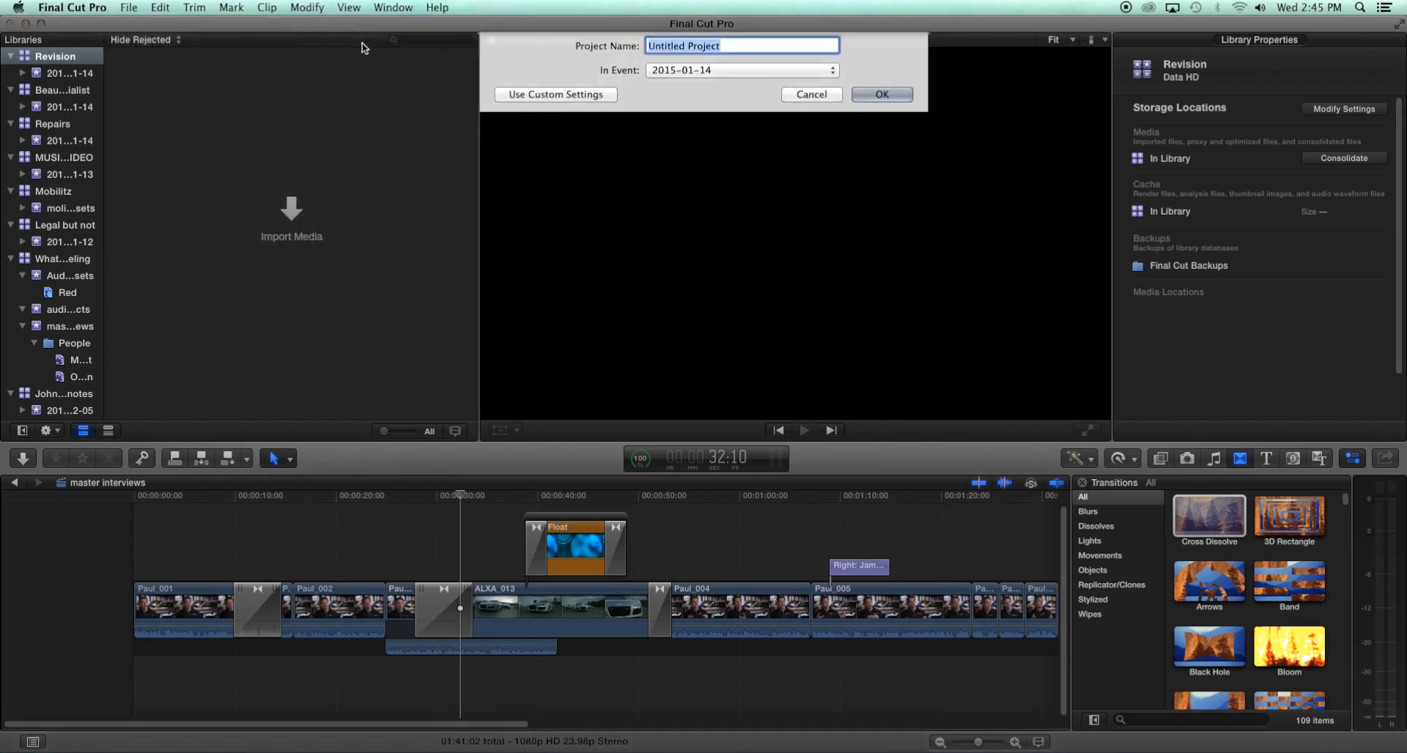
text(Revision project)
key(Return)
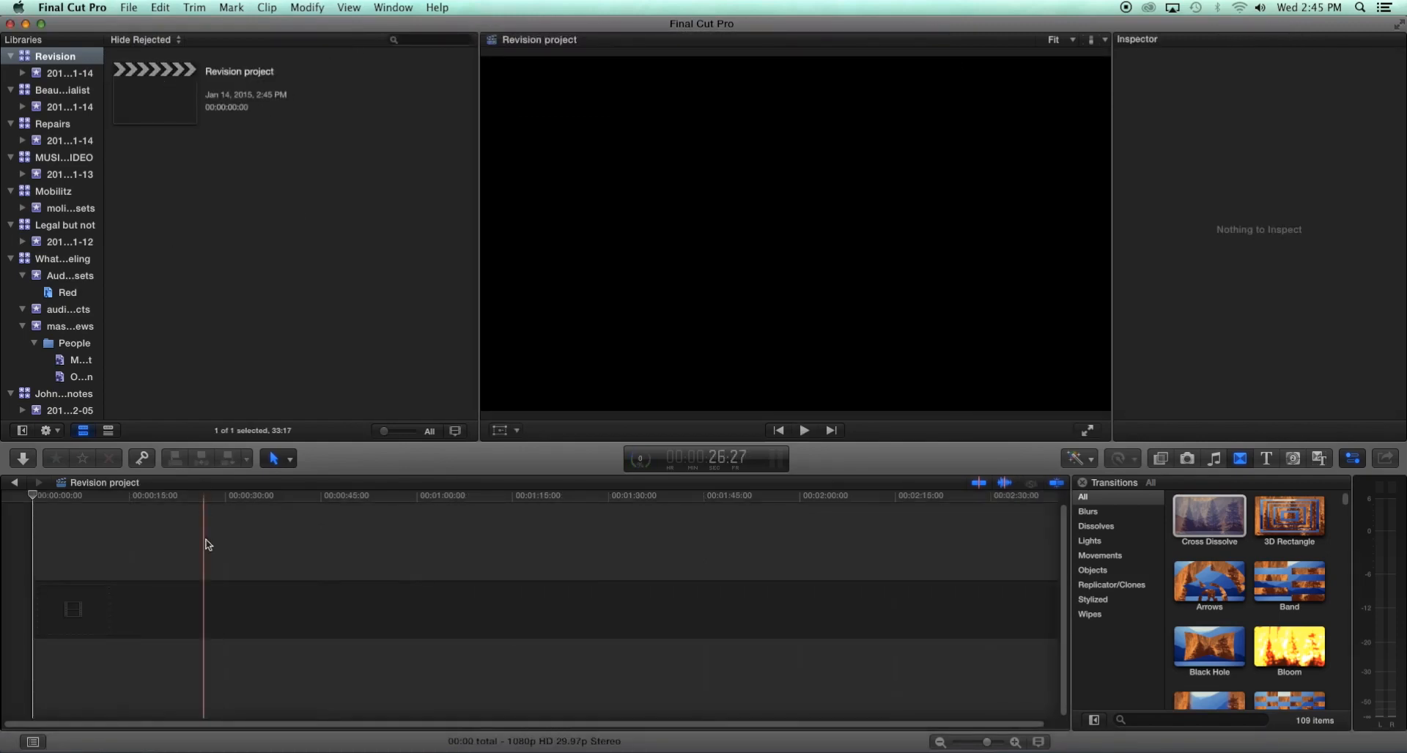
key(ctrl+super+5)
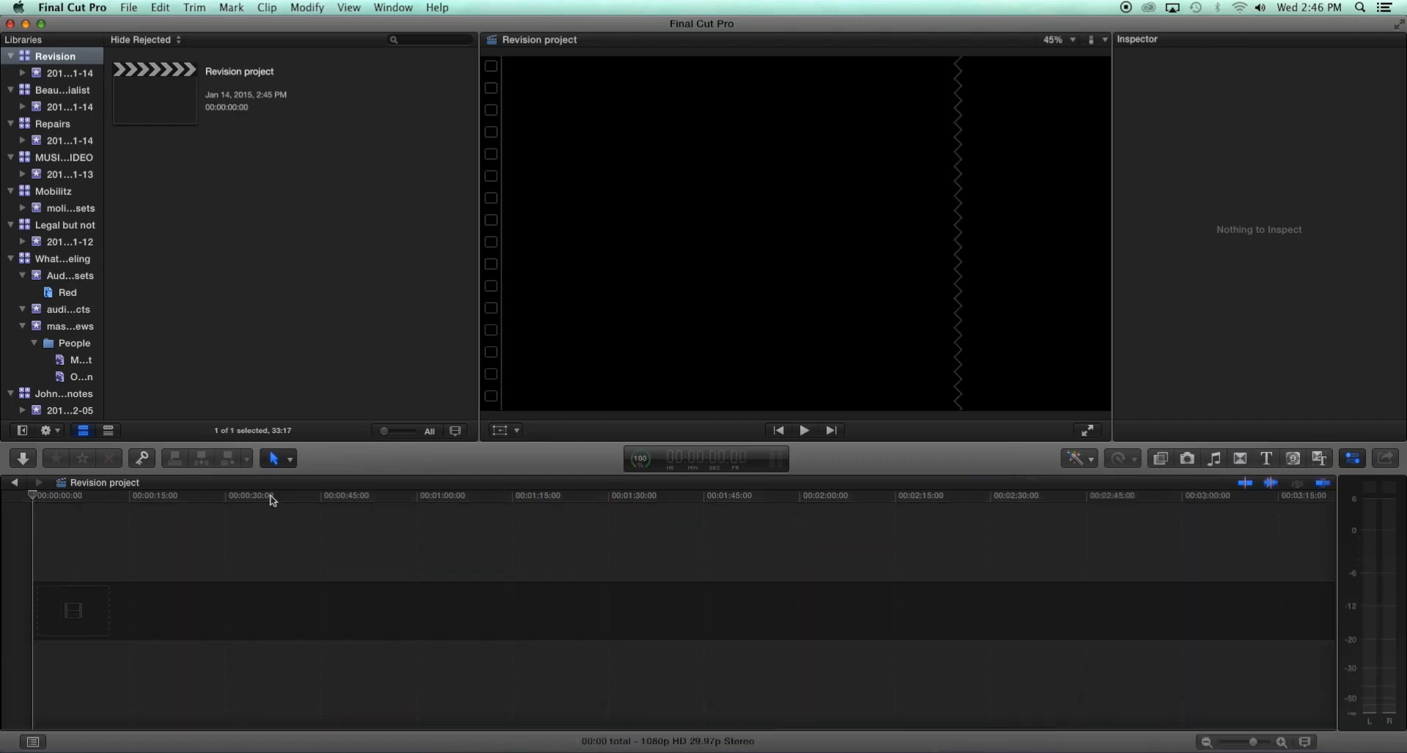
Import the FCP_Audi_media folder into the 2015-01-14 event, copying files to the library with optimized and proxy media and people analysis.
click(128, 7)
key(super+i)
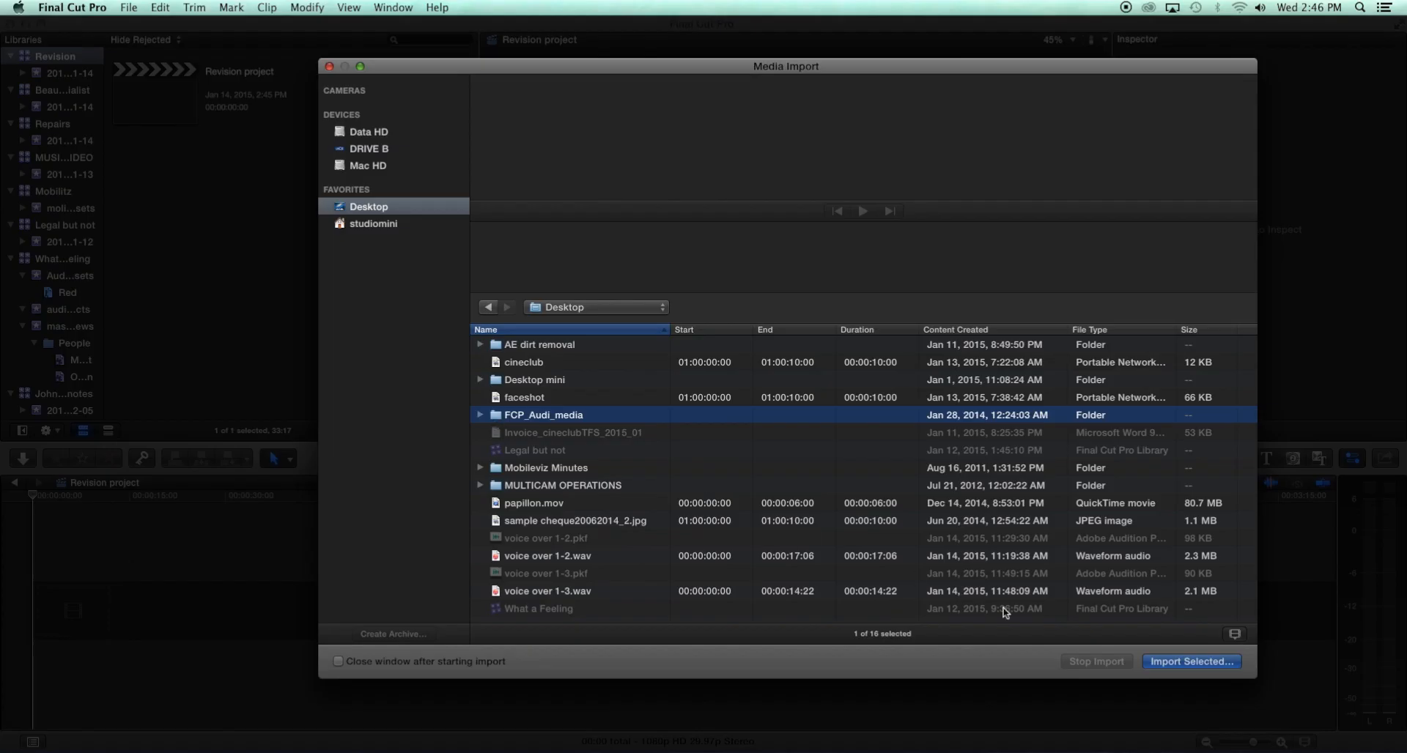
click(1177, 661)
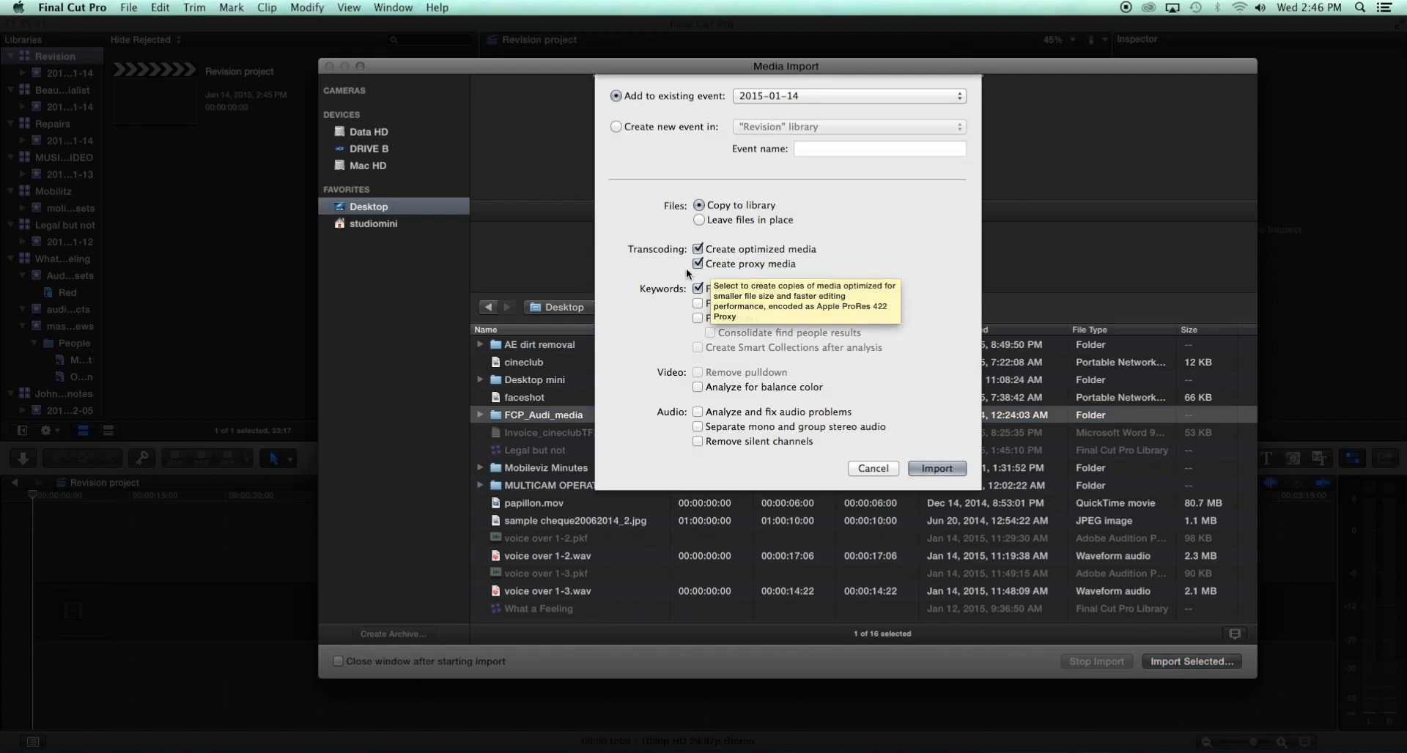
click(698, 318)
click(931, 468)
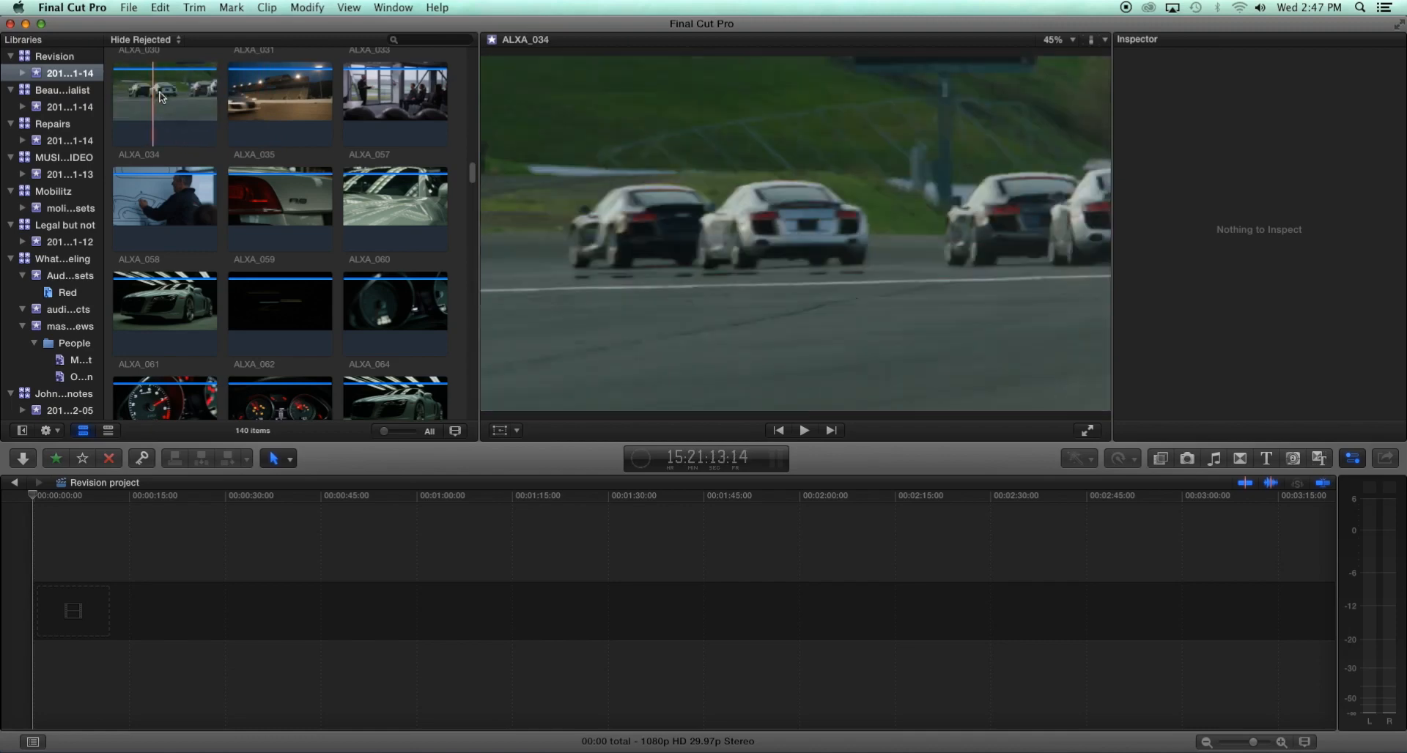
Examine the file information and available media representations of the ALXA_061 clip.
click(392, 209)
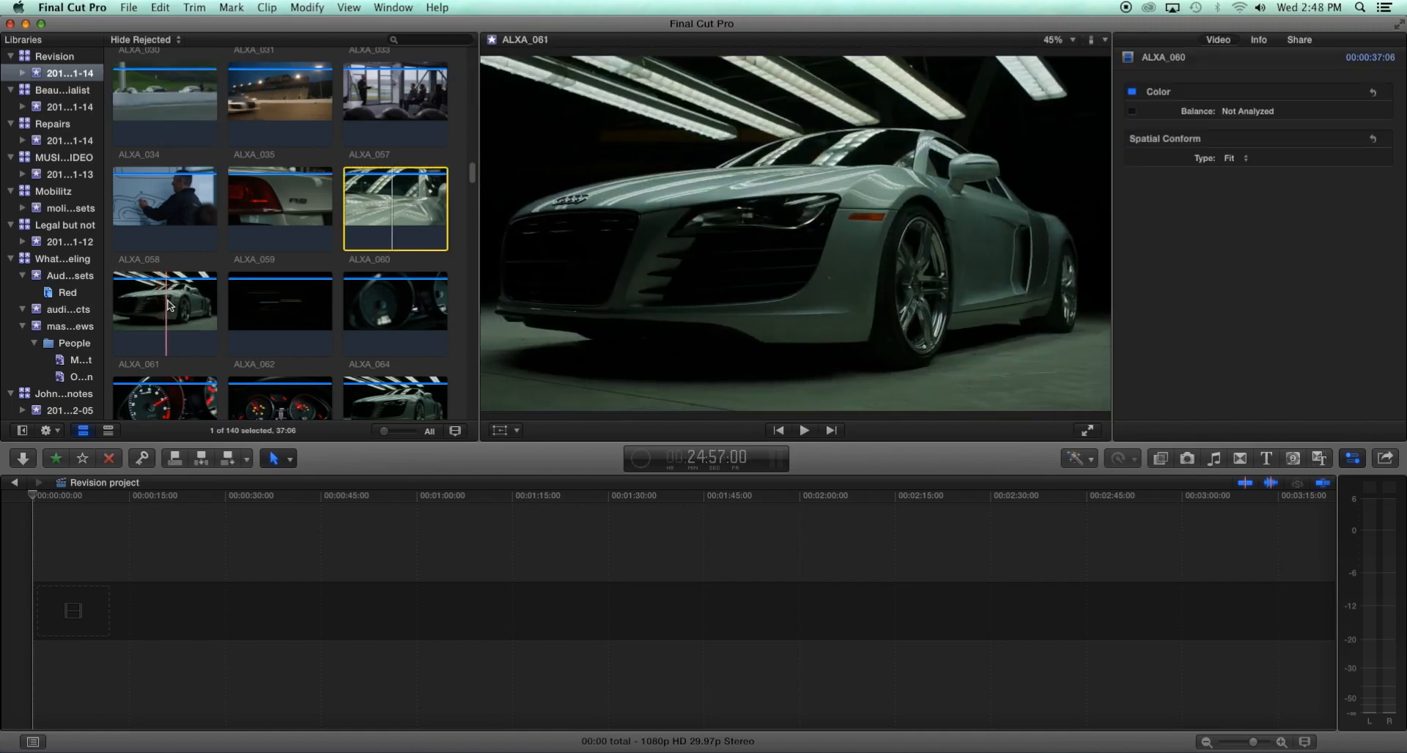
click(160, 289)
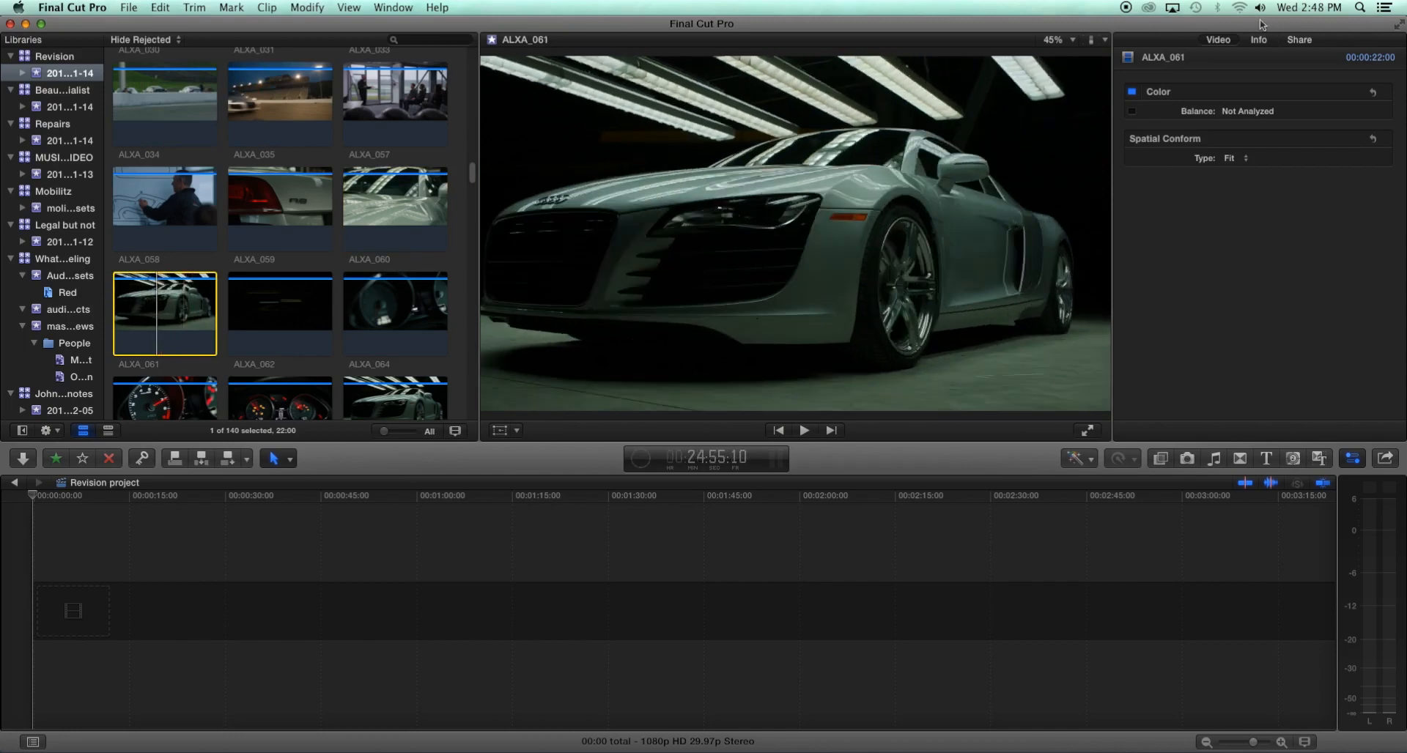
click(1259, 41)
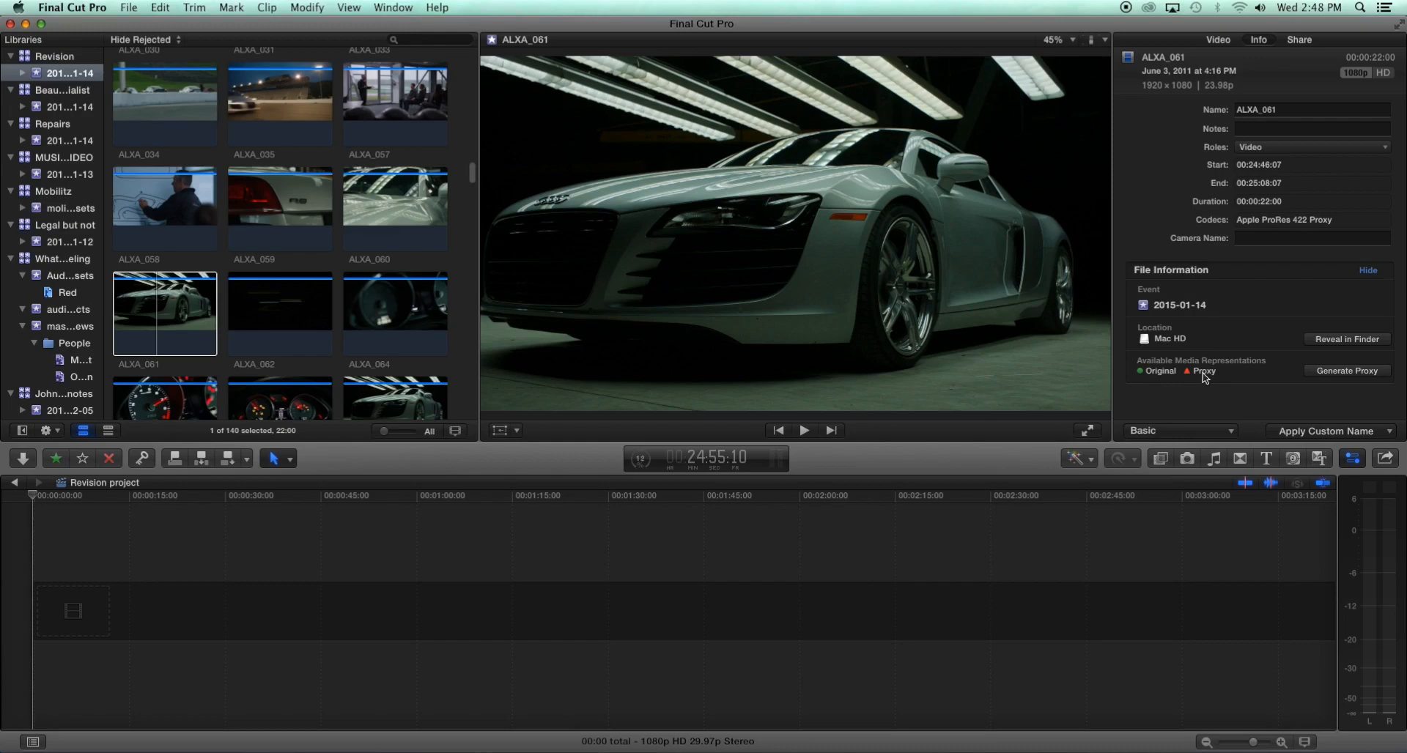
Check the background tasks, expanding the Transcoding and Analysis and the Importing Media details and enlarging the window.
click(641, 463)
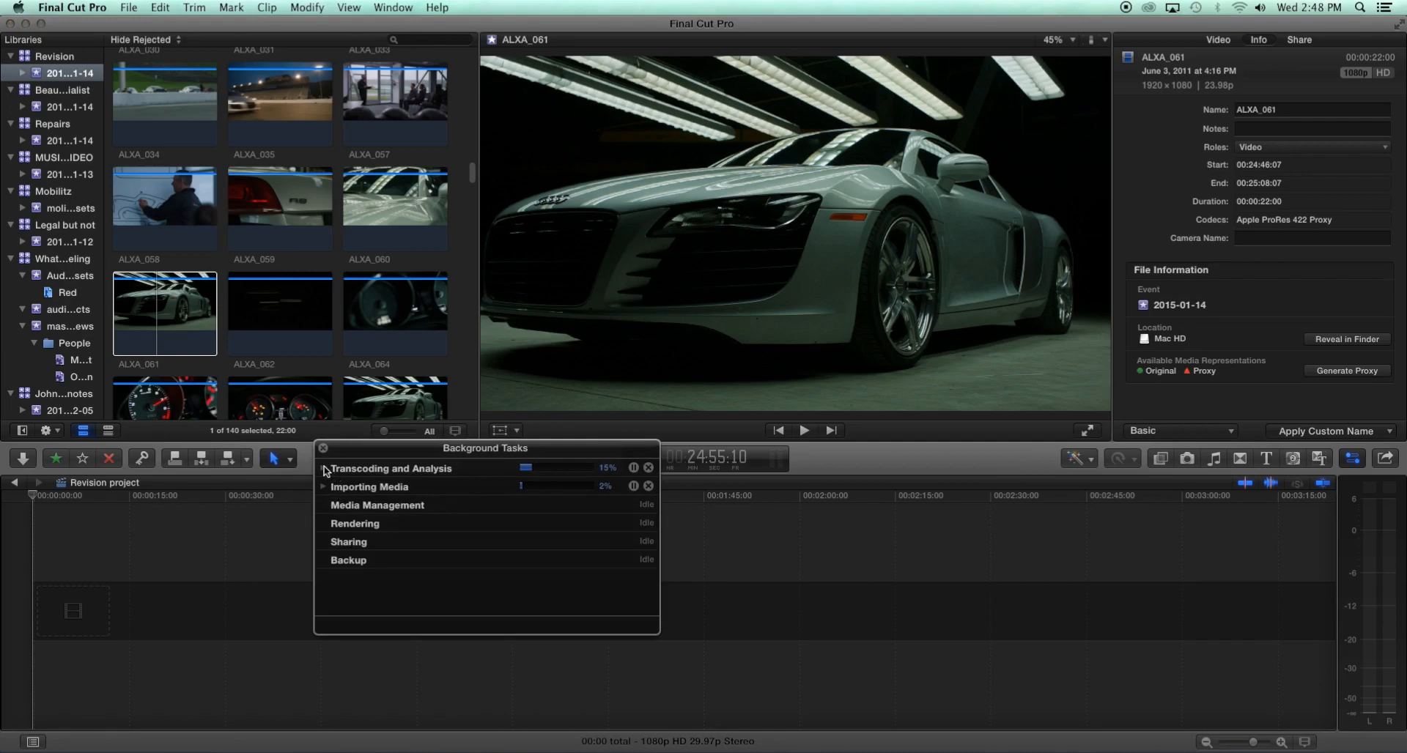
click(323, 469)
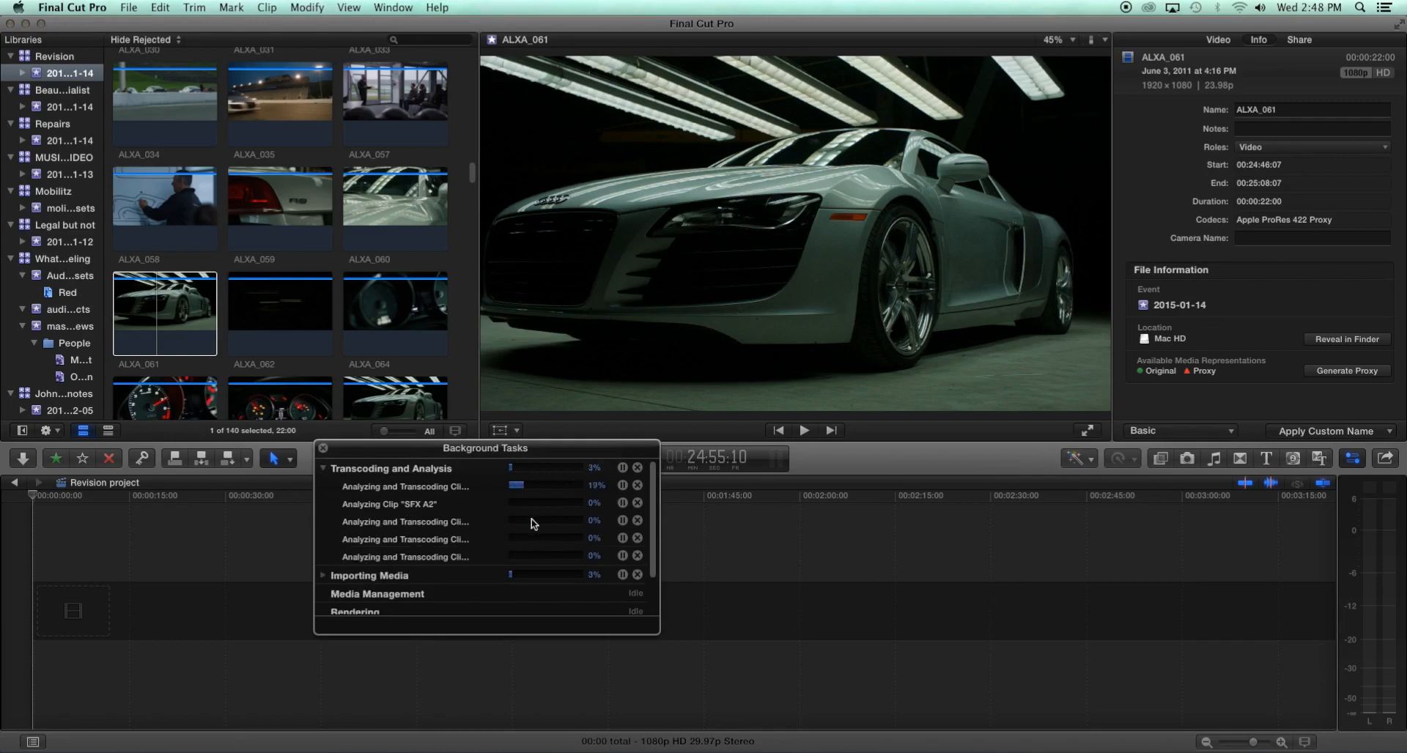
click(324, 576)
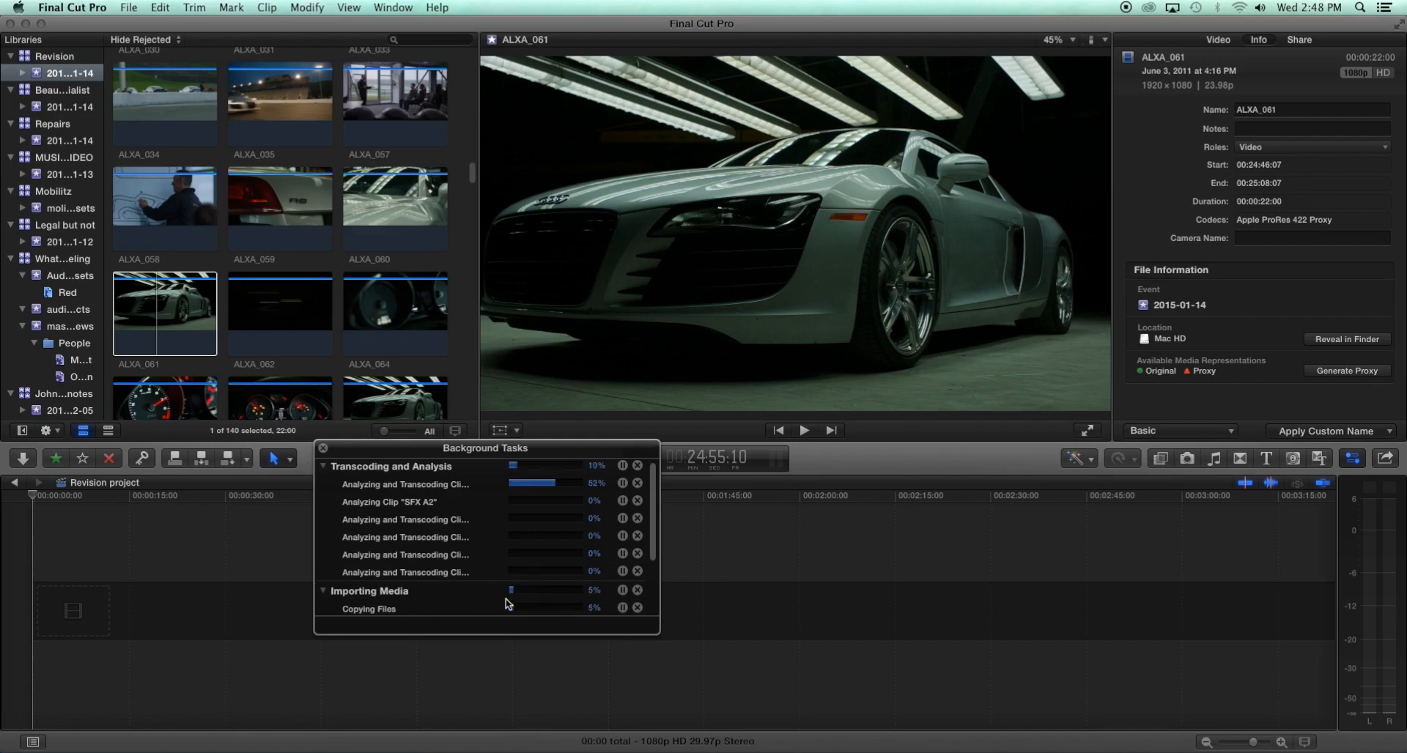
drag(656, 635, 672, 719)
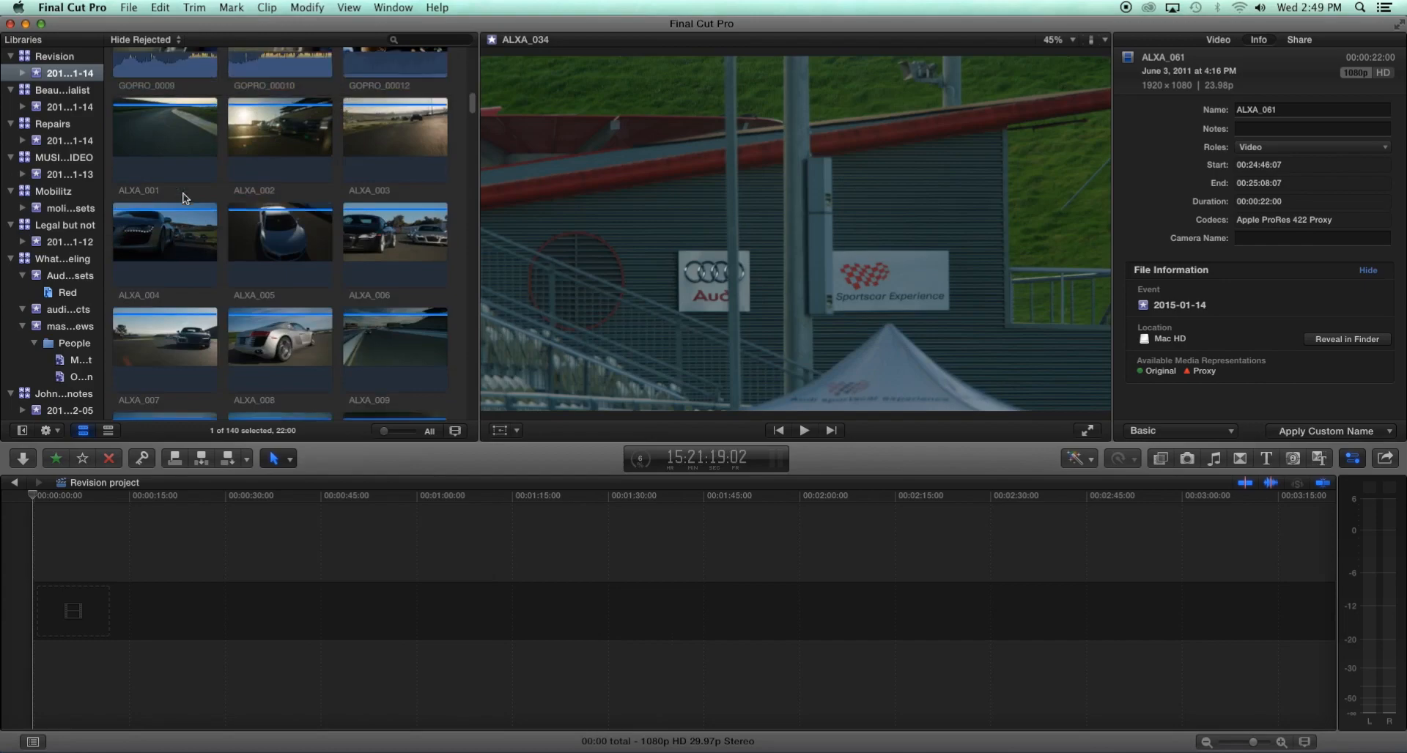
Add the whole PHNTM_007 clip from the Jun 5, 2011 group to the start of the empty timeline.
scroll(185, 199, up, 2)
scroll(185, 199, up, 5)
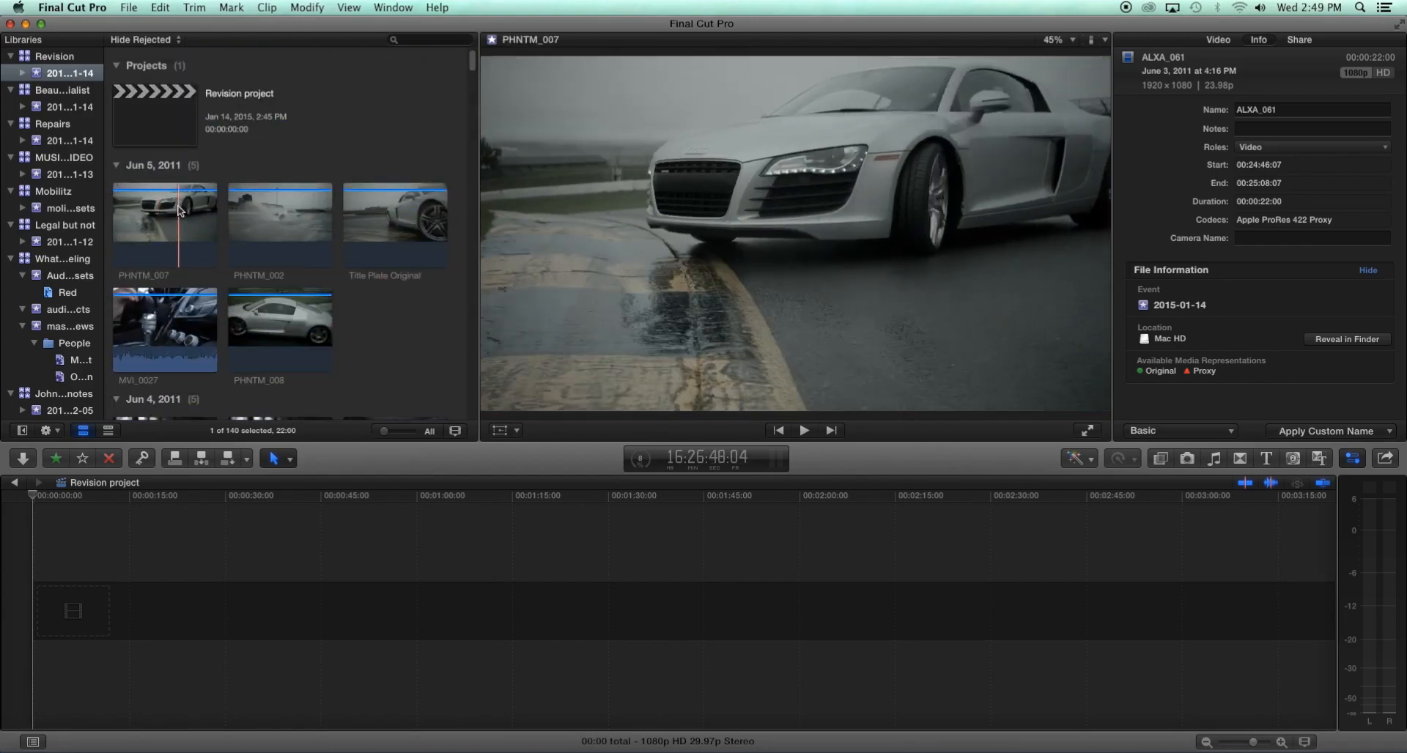
click(154, 204)
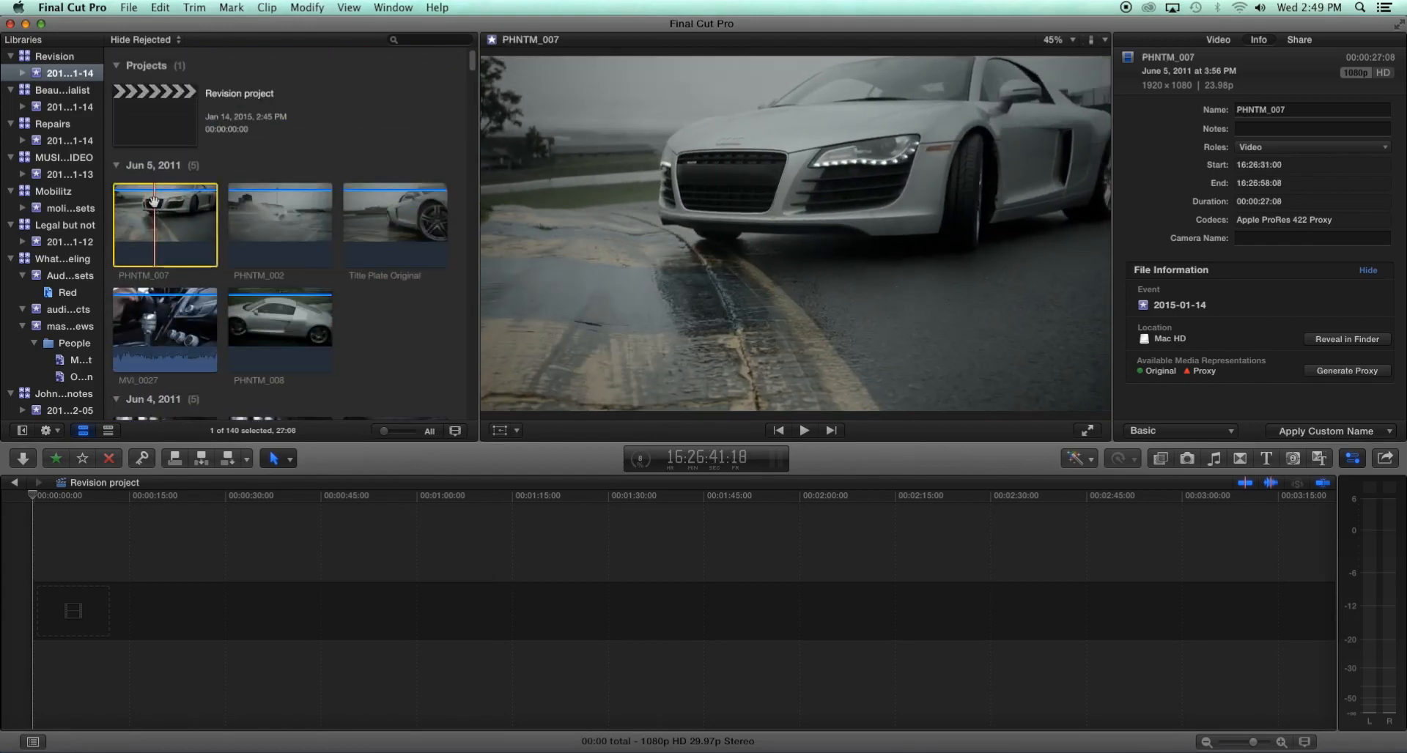
drag(154, 202, 164, 587)
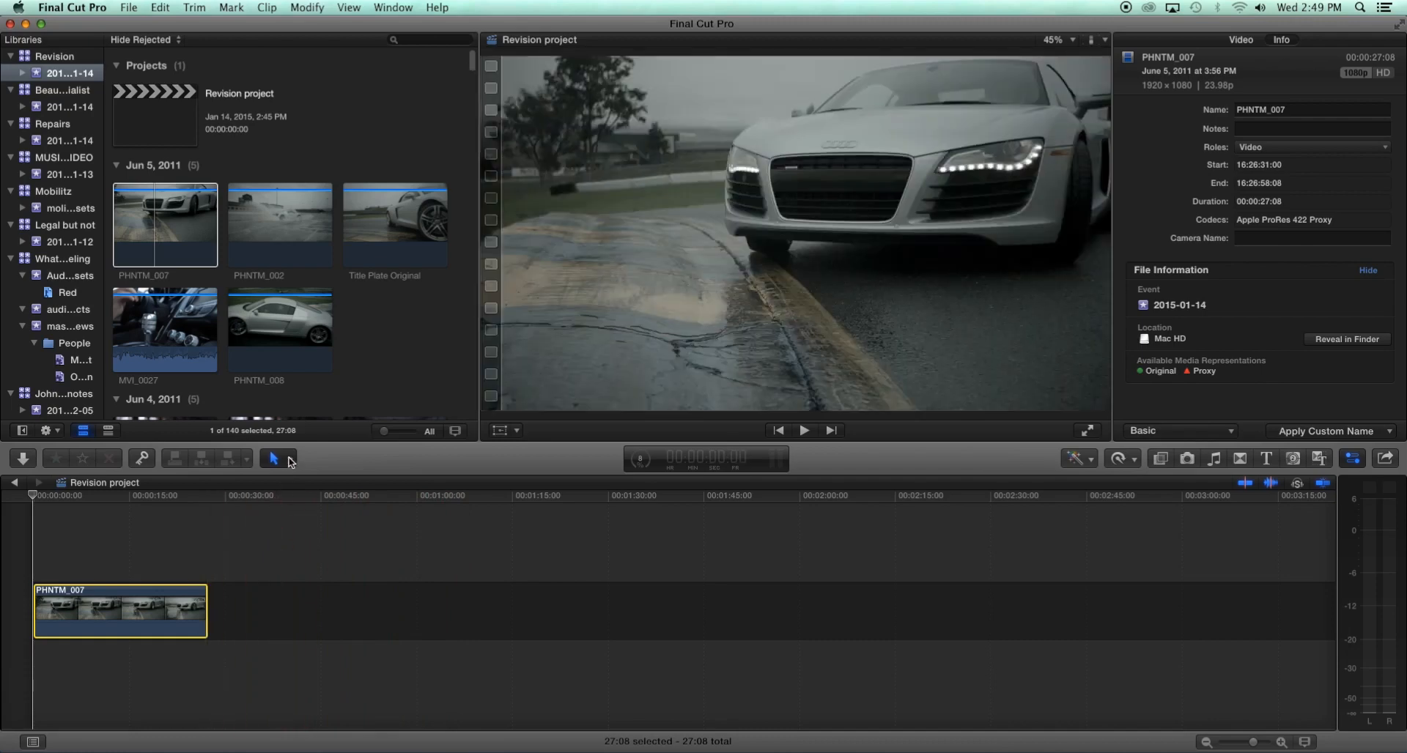
Review the available editing tools while keeping the Select tool active.
click(290, 460)
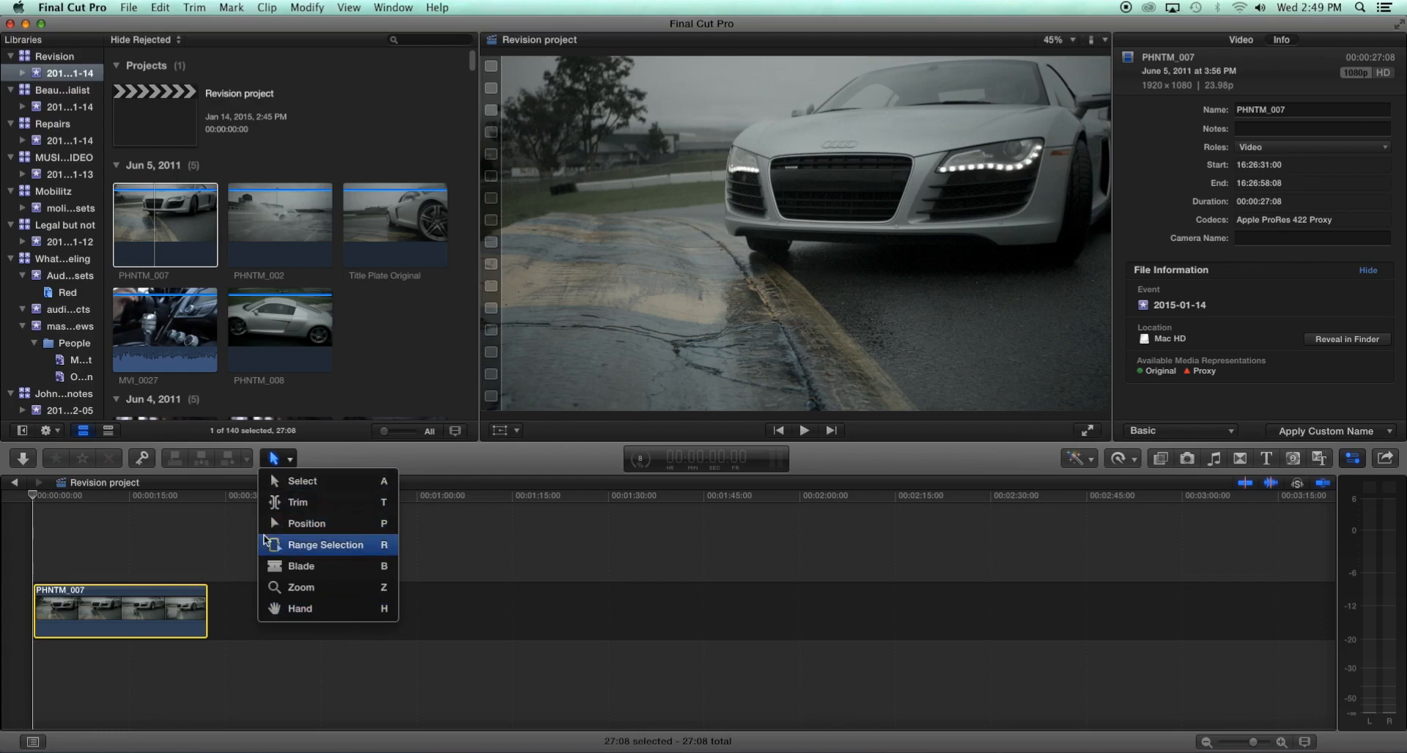
click(116, 552)
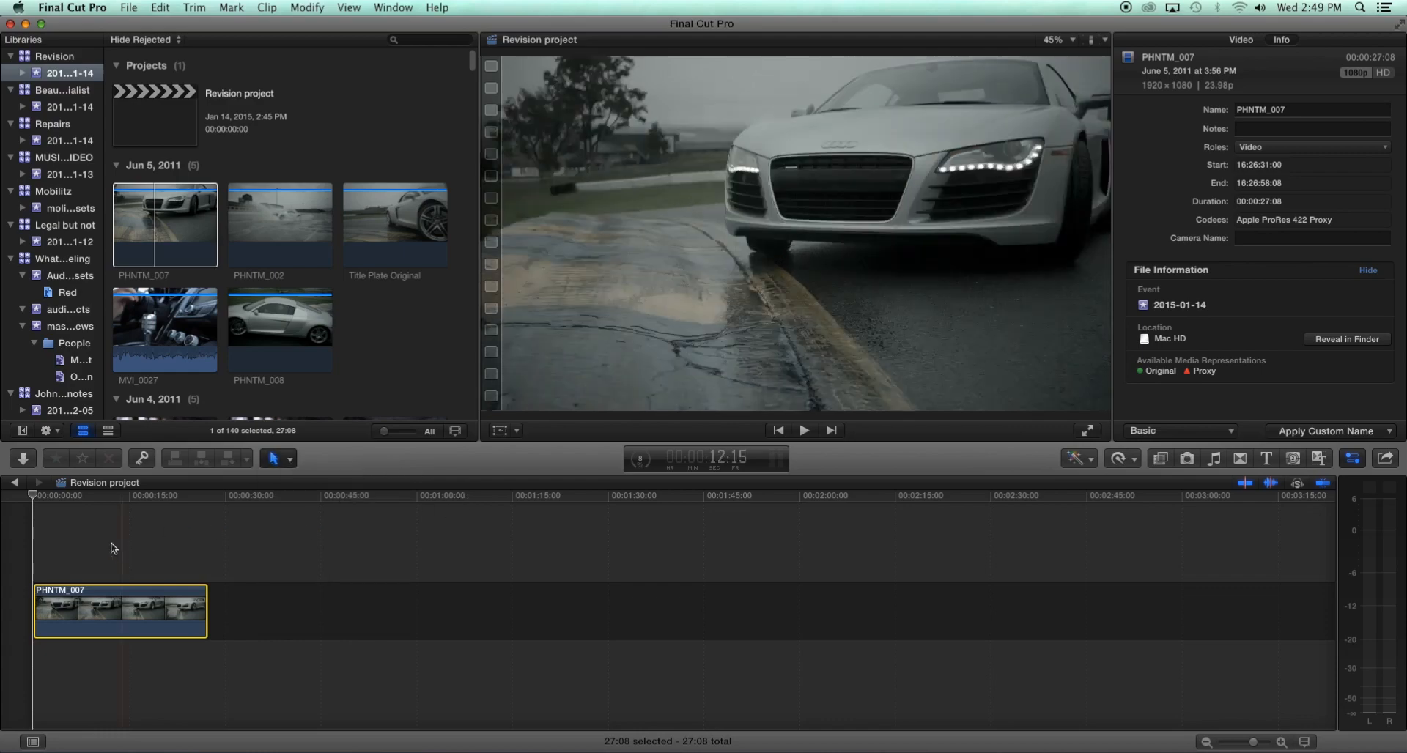
Trim both ends of the PHNTM_007 timeline clip to a duration of about 9:20.
key(space)
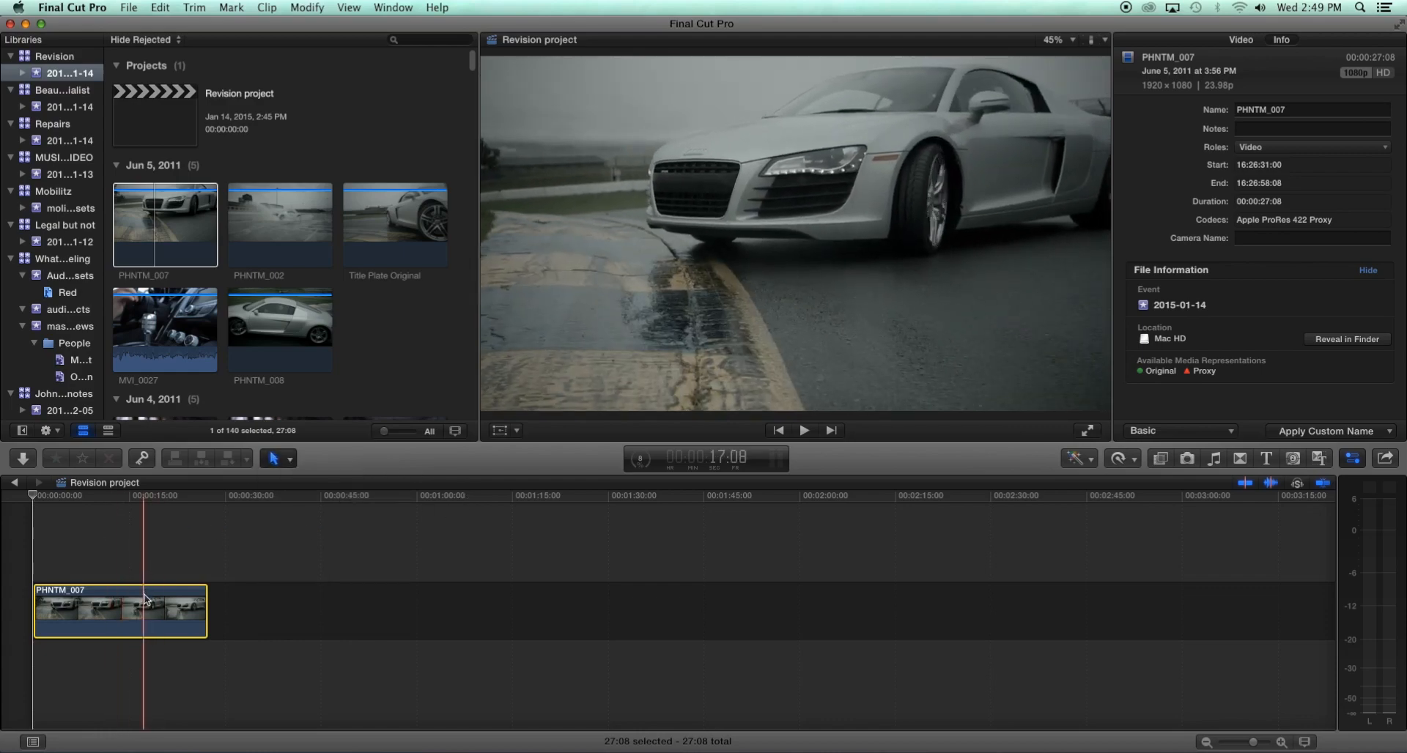
drag(205, 607, 160, 609)
drag(37, 614, 156, 609)
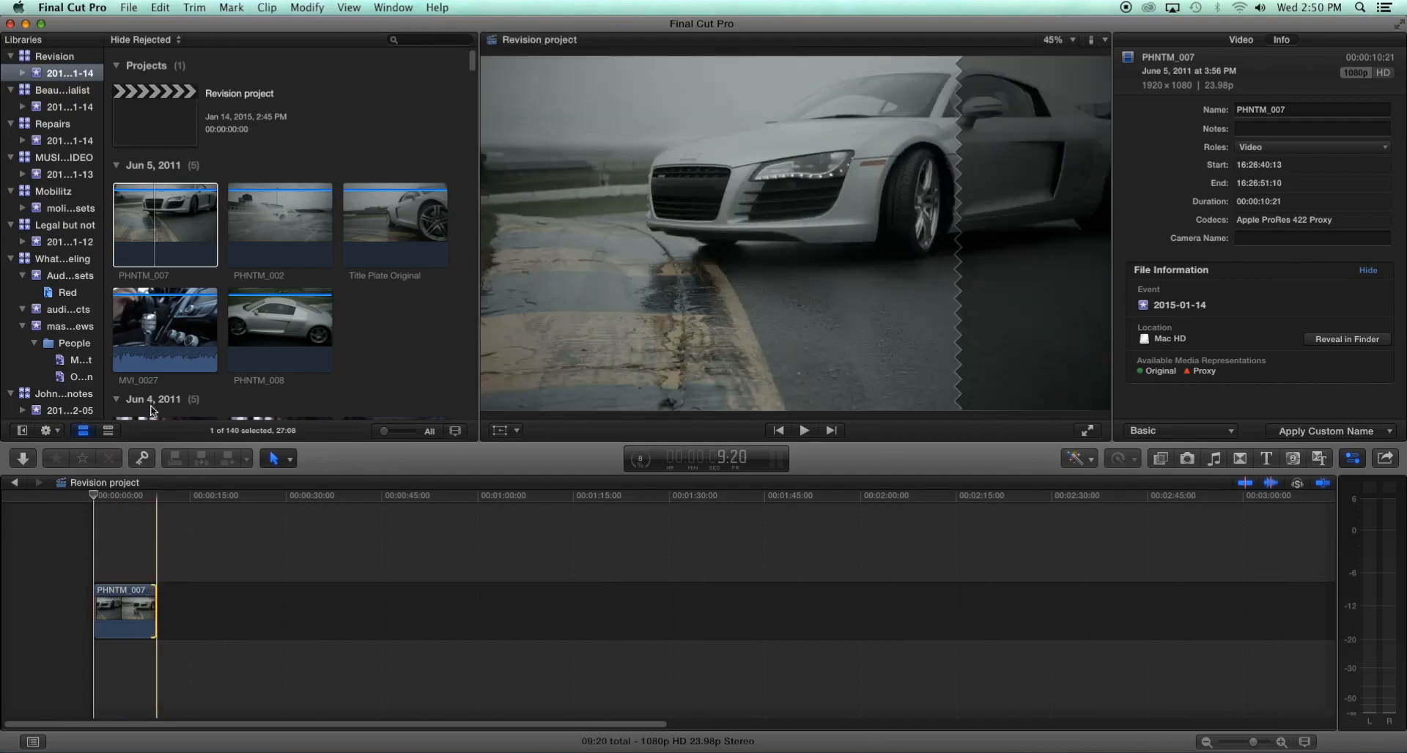
In the PHNTM_002 browser clip, mark a range of about 14:08 as a favorite and select a second range of about 15:03.
click(161, 245)
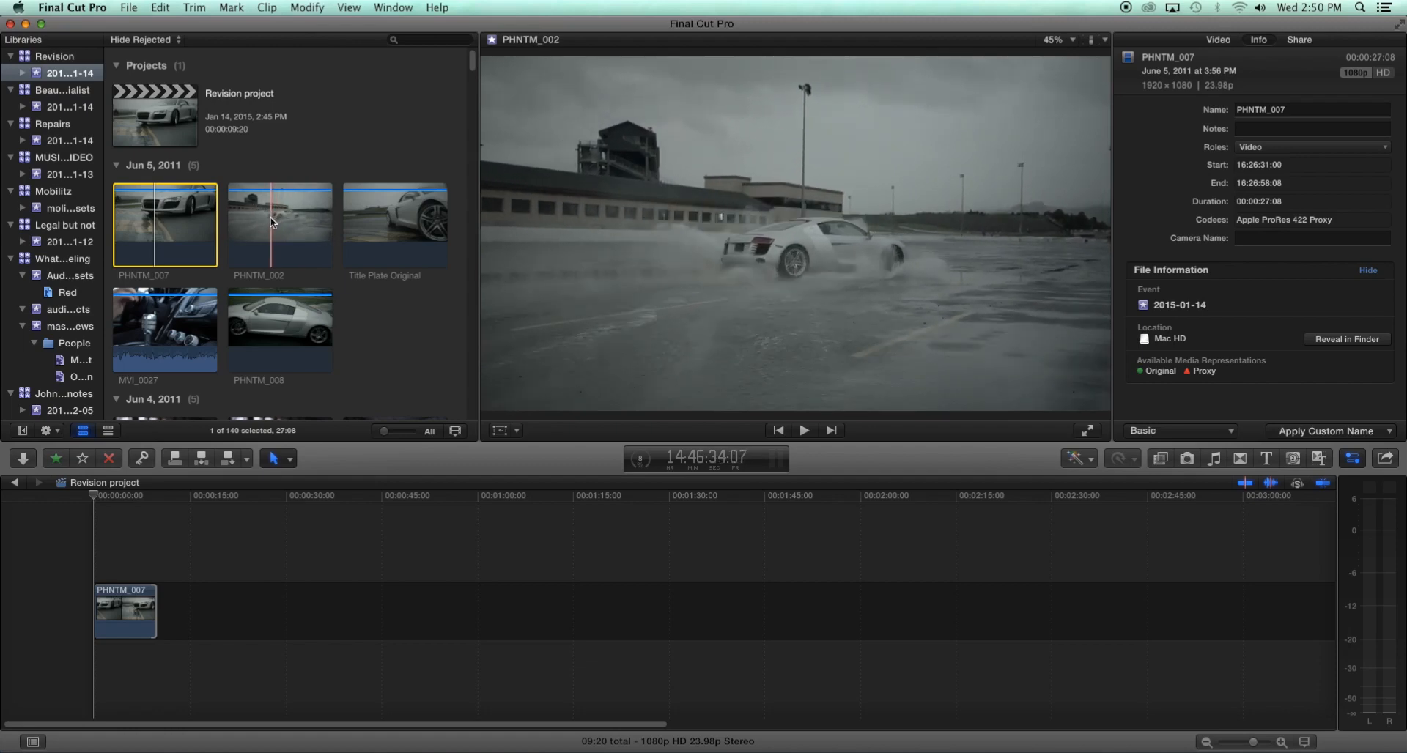
key(i)
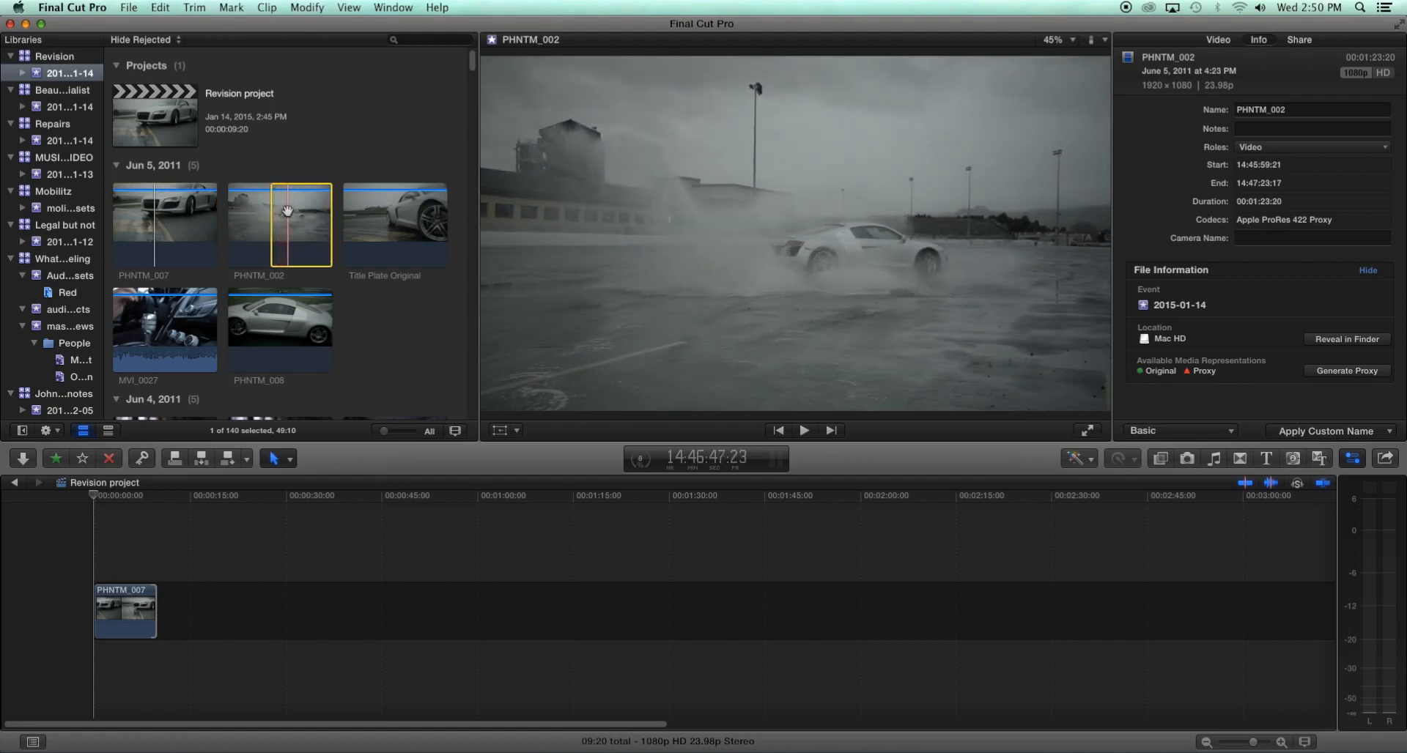
key(o)
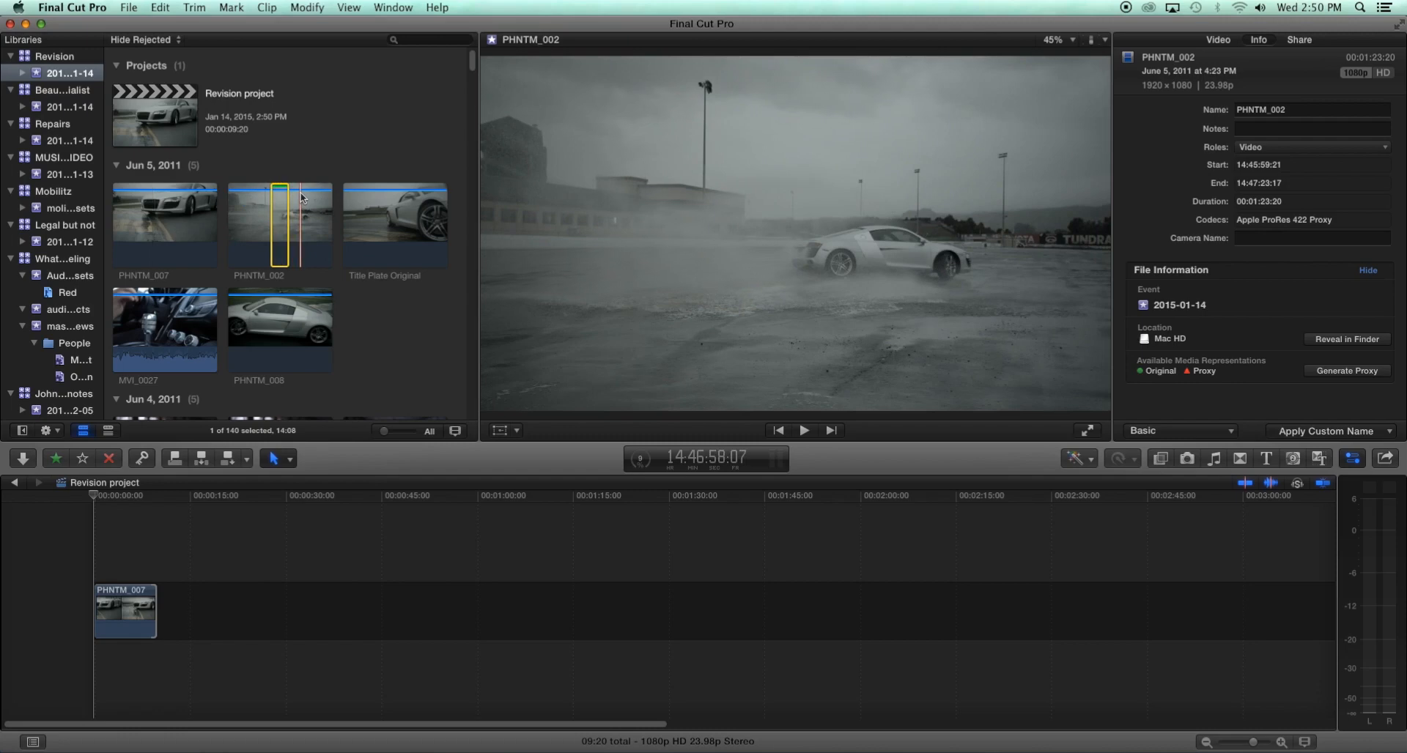
key(i)
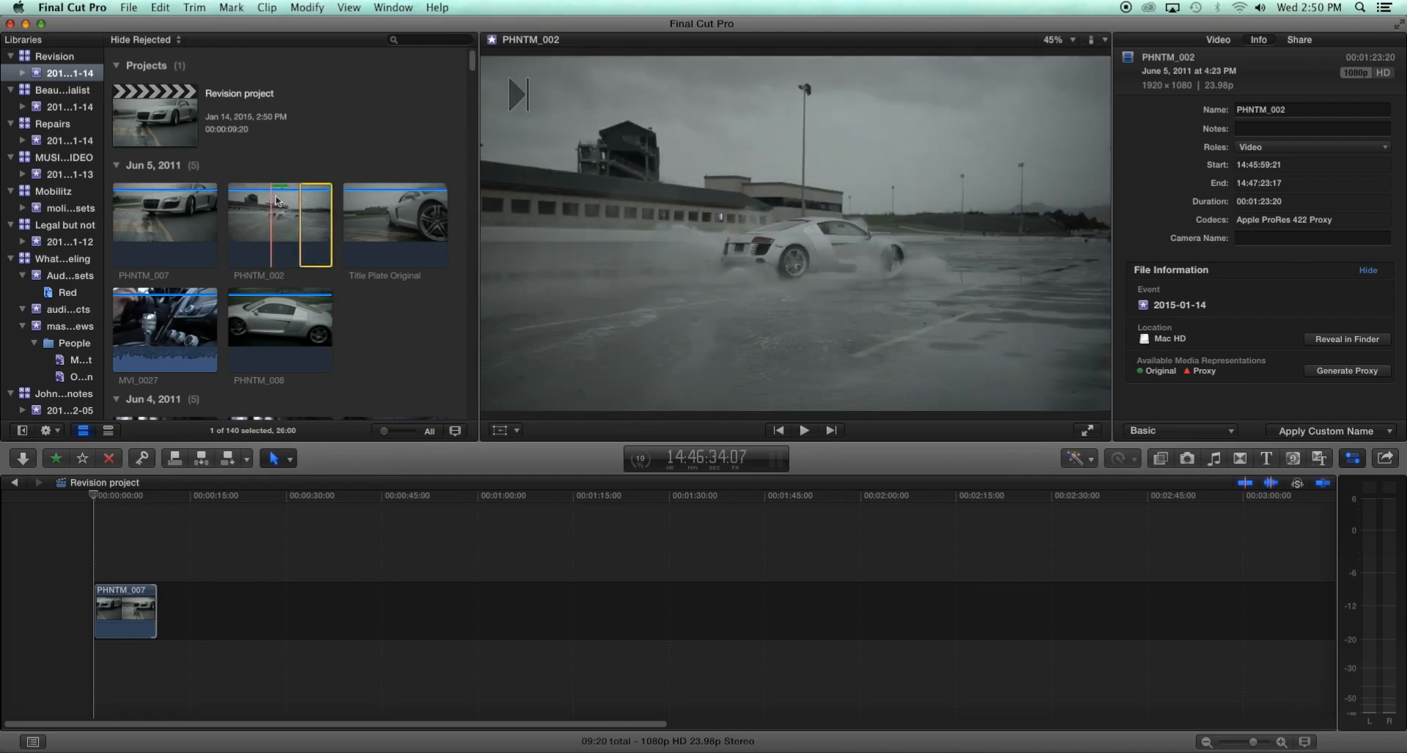
key(o)
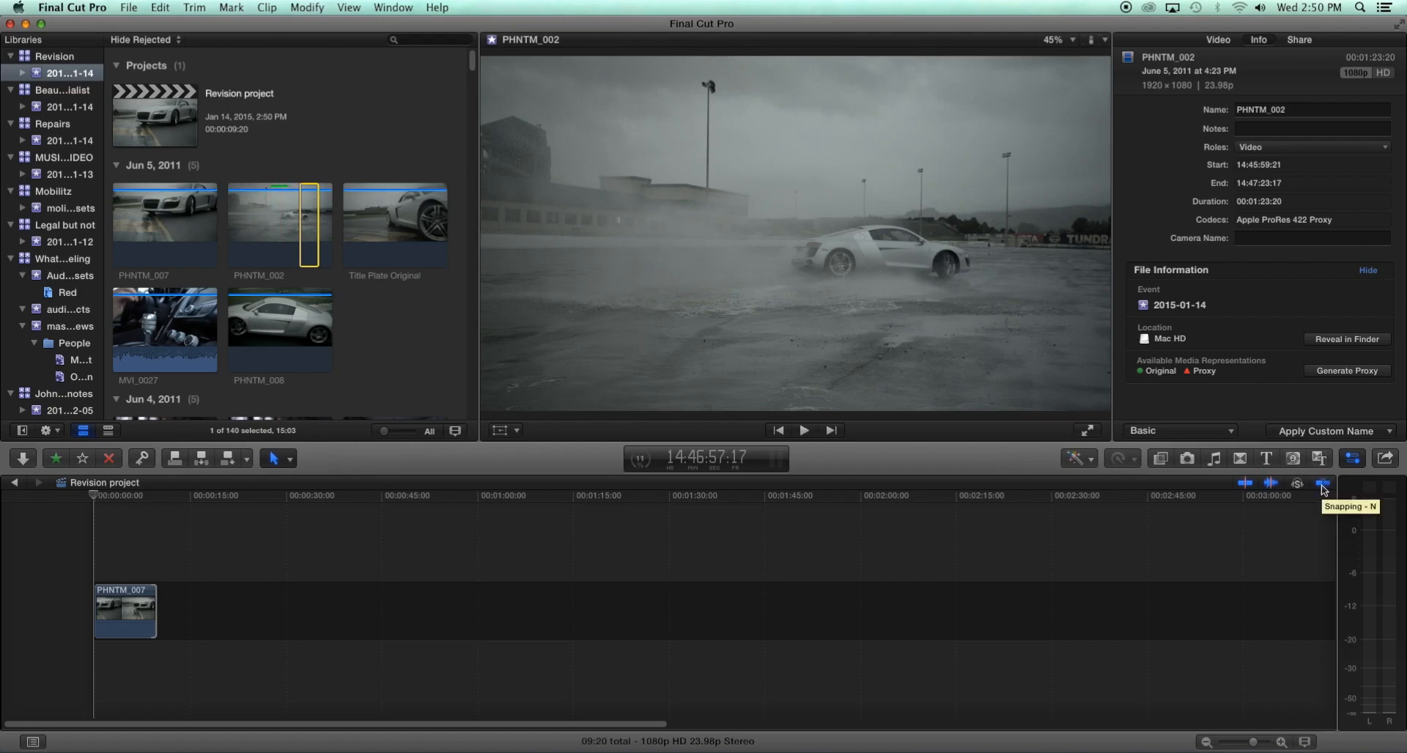
Toggle snapping off and on, place the playhead at 7:00 and snap the end of the PHNTM_007 timeline clip to it.
click(1323, 486)
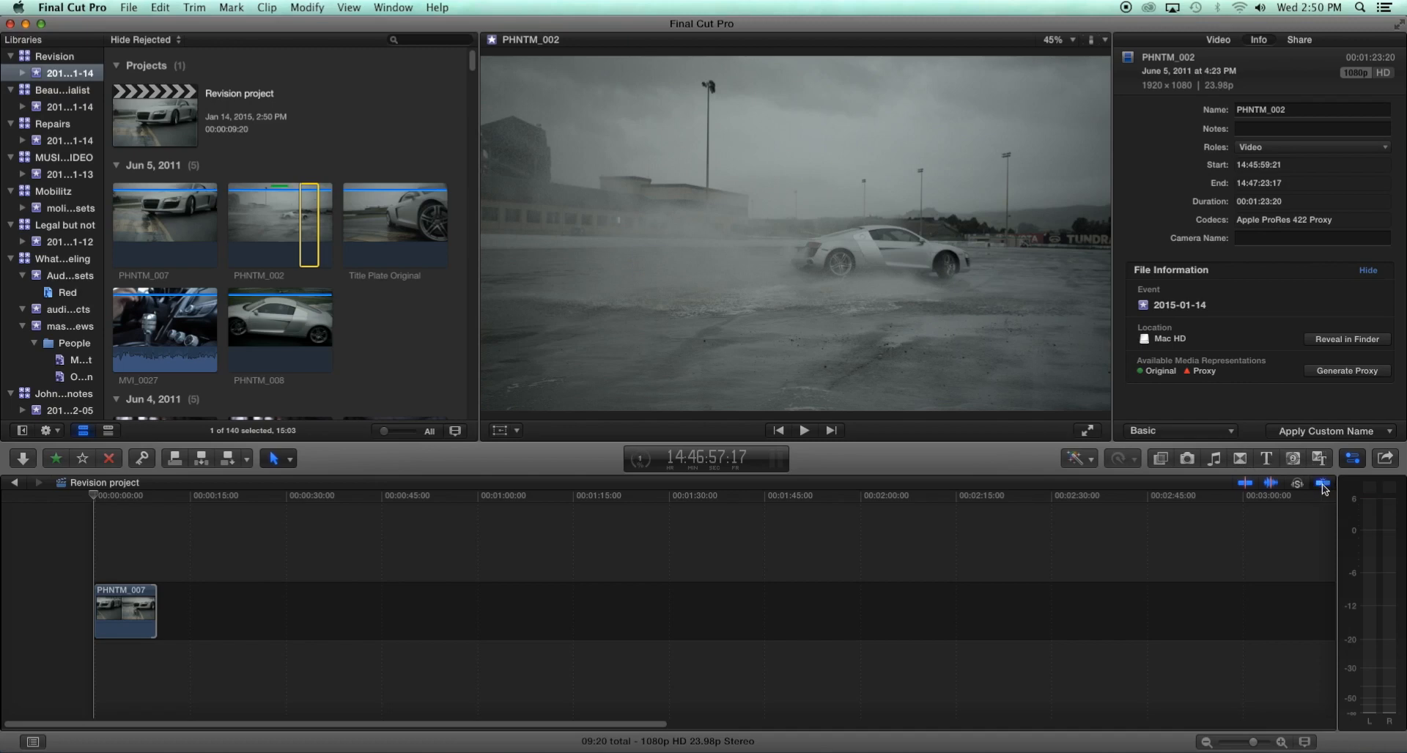
click(1324, 485)
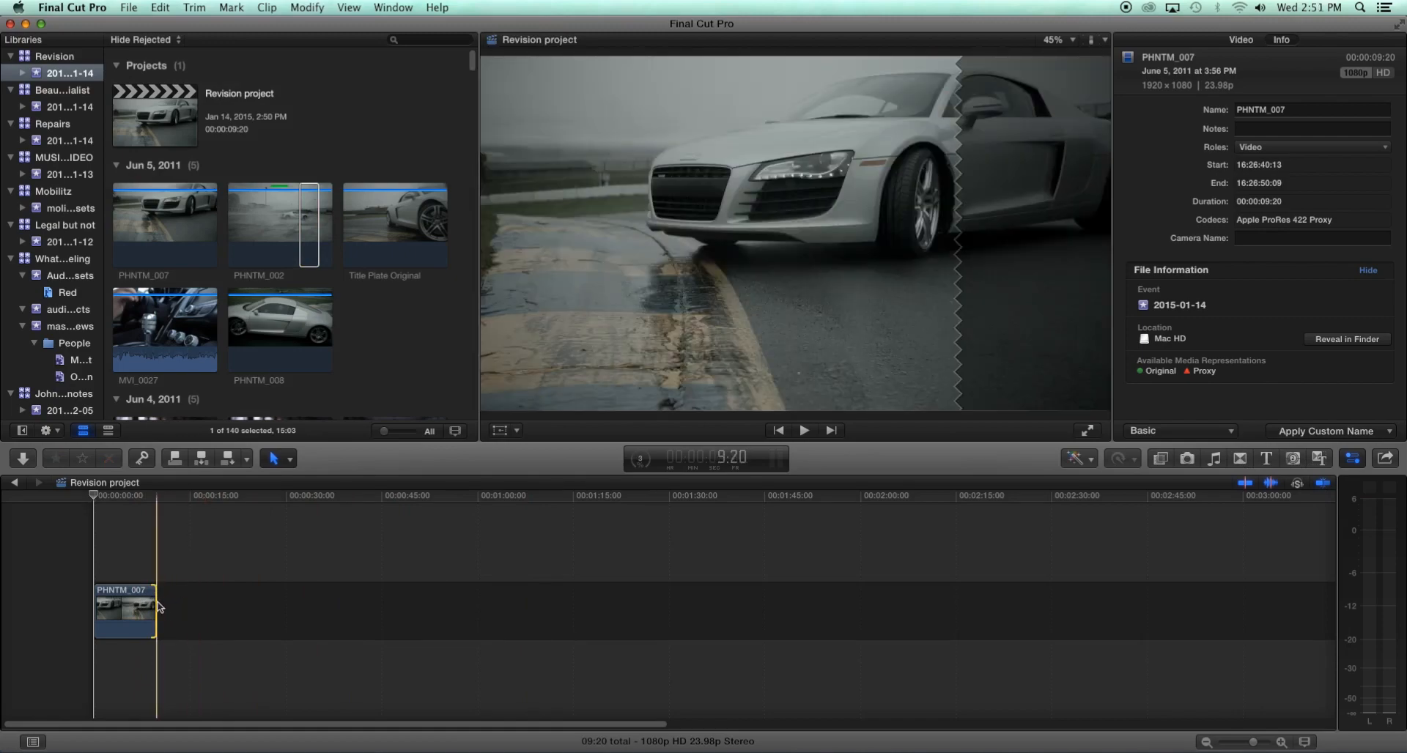
click(138, 507)
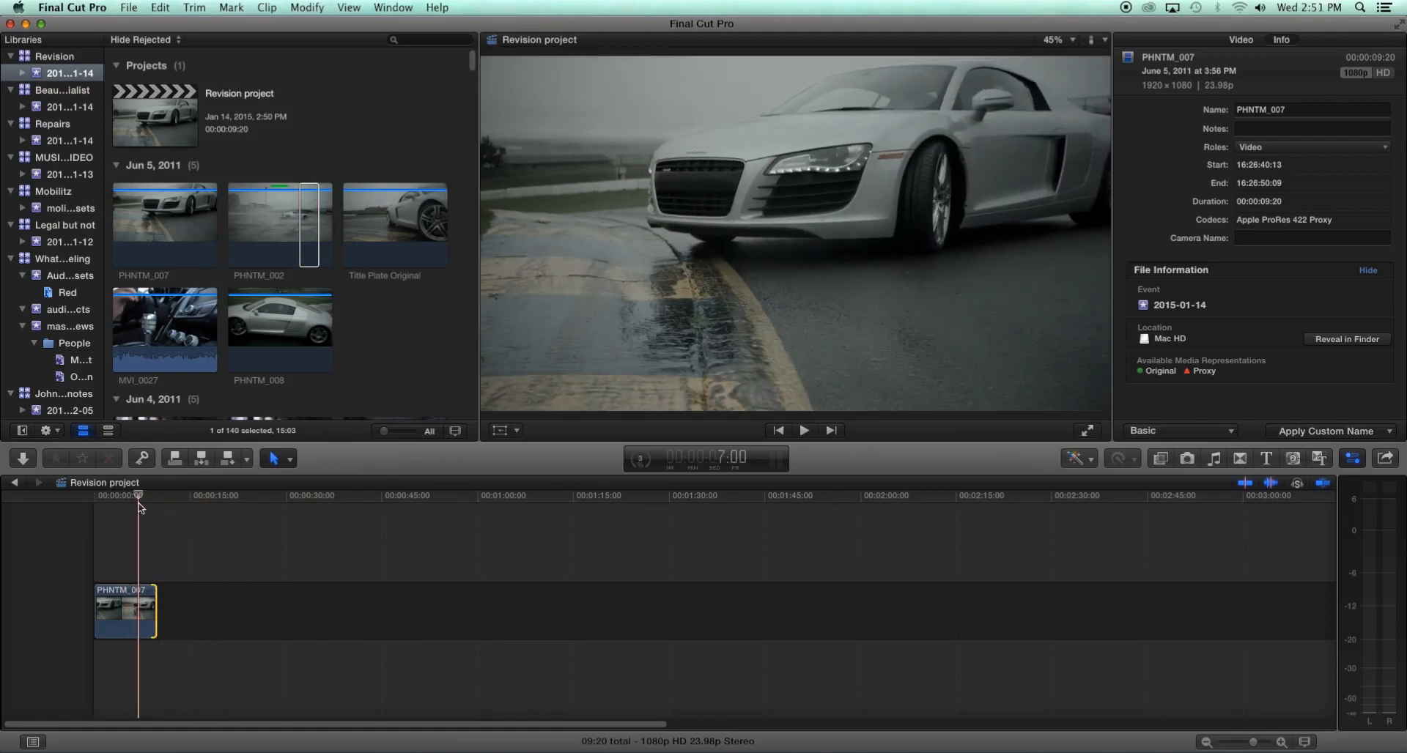
drag(151, 600, 140, 600)
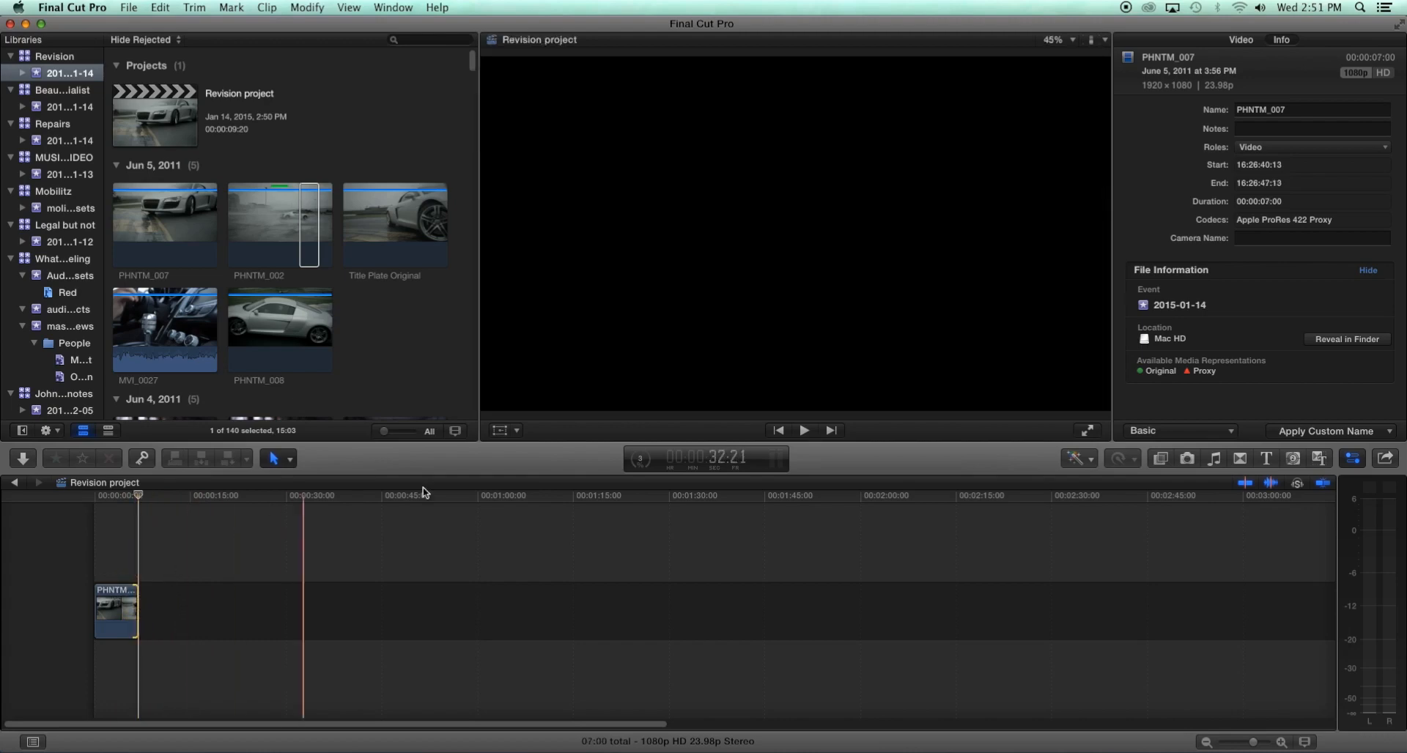
Turn off snapping and extend the end of the PHNTM_007 timeline clip to a duration of about 11:01.
click(1321, 484)
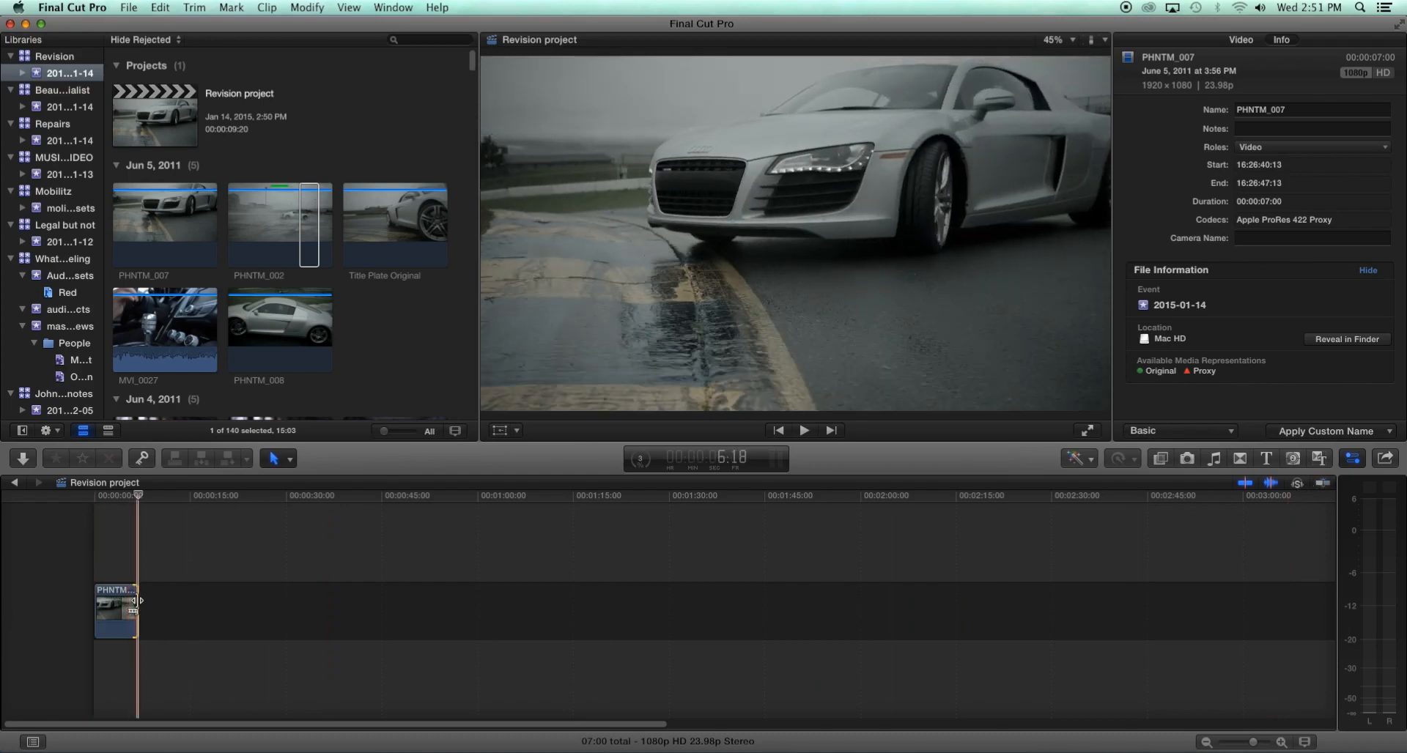
drag(132, 603, 142, 600)
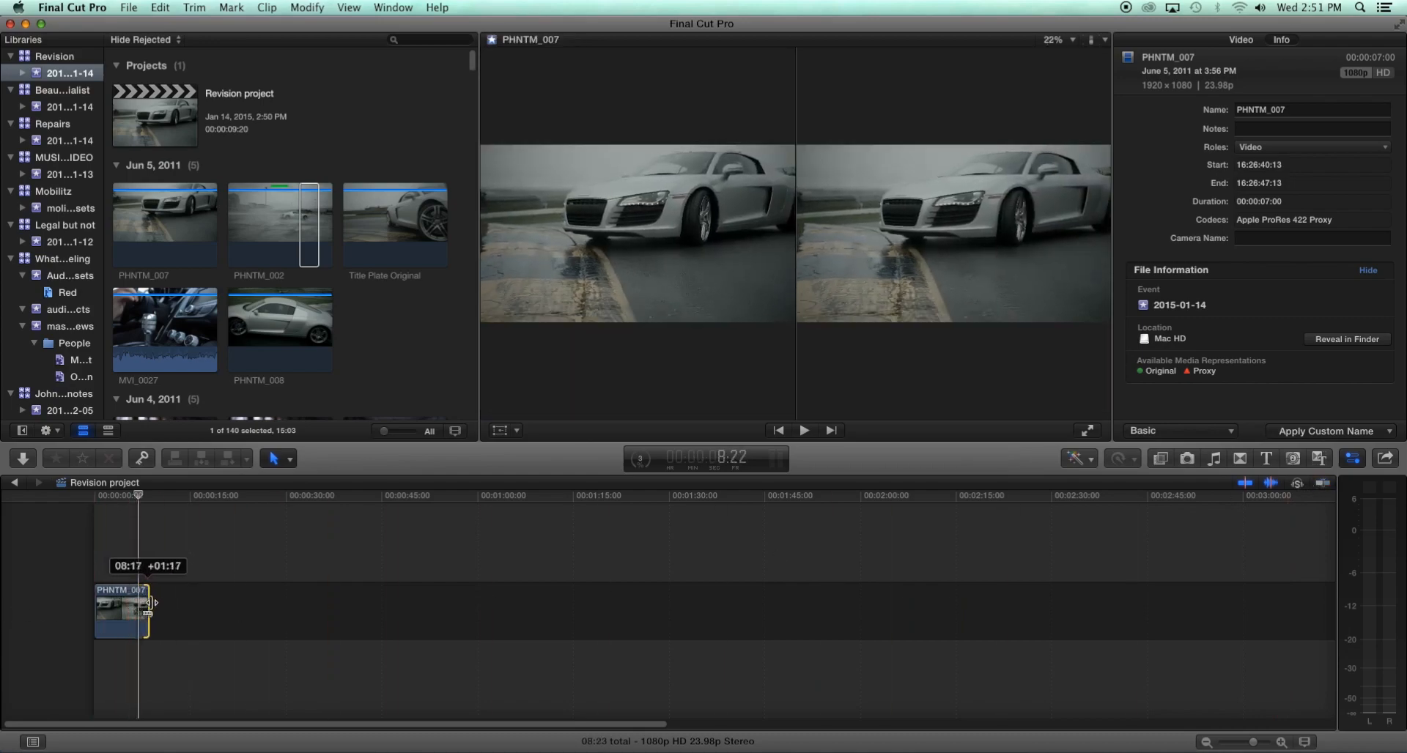
drag(144, 605, 164, 605)
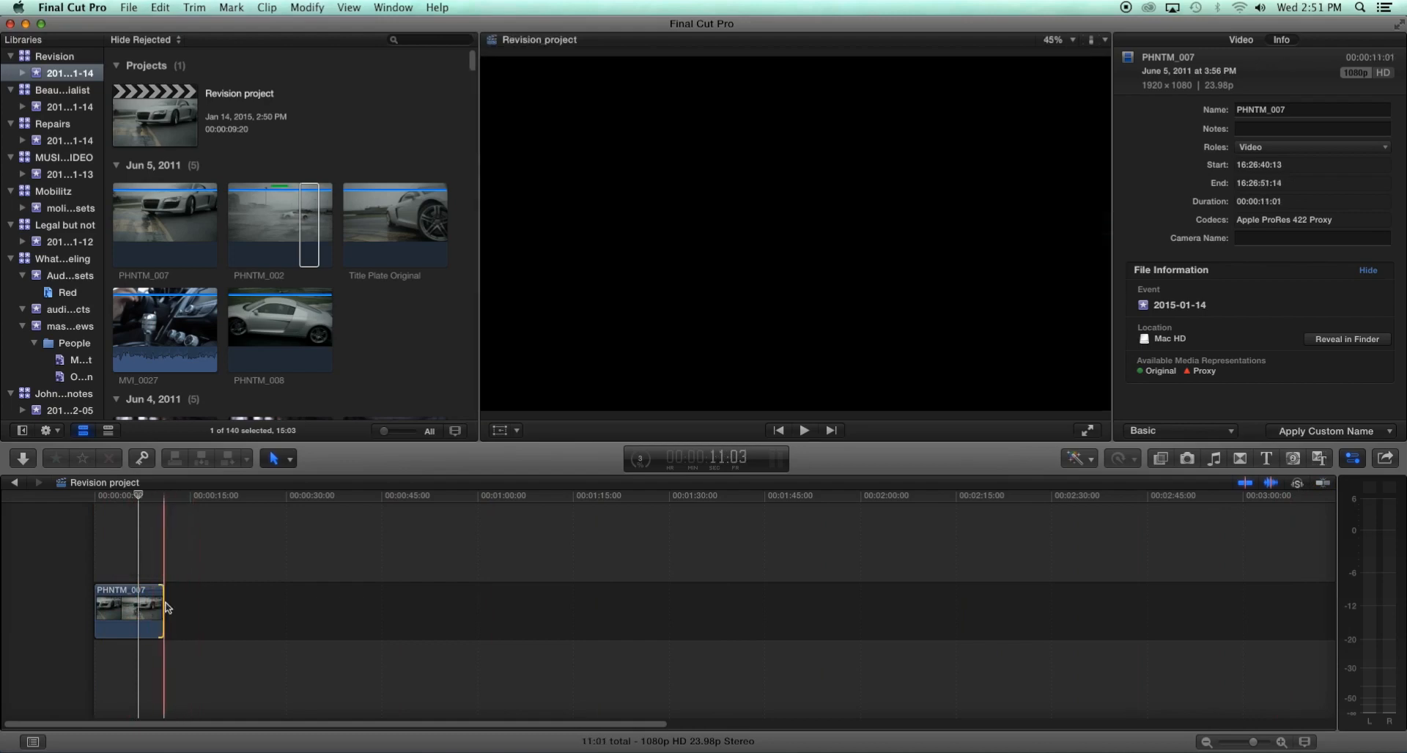
Trim the end of the PHNTM_007 timeline clip to a duration of about 9:16.
drag(163, 605, 166, 605)
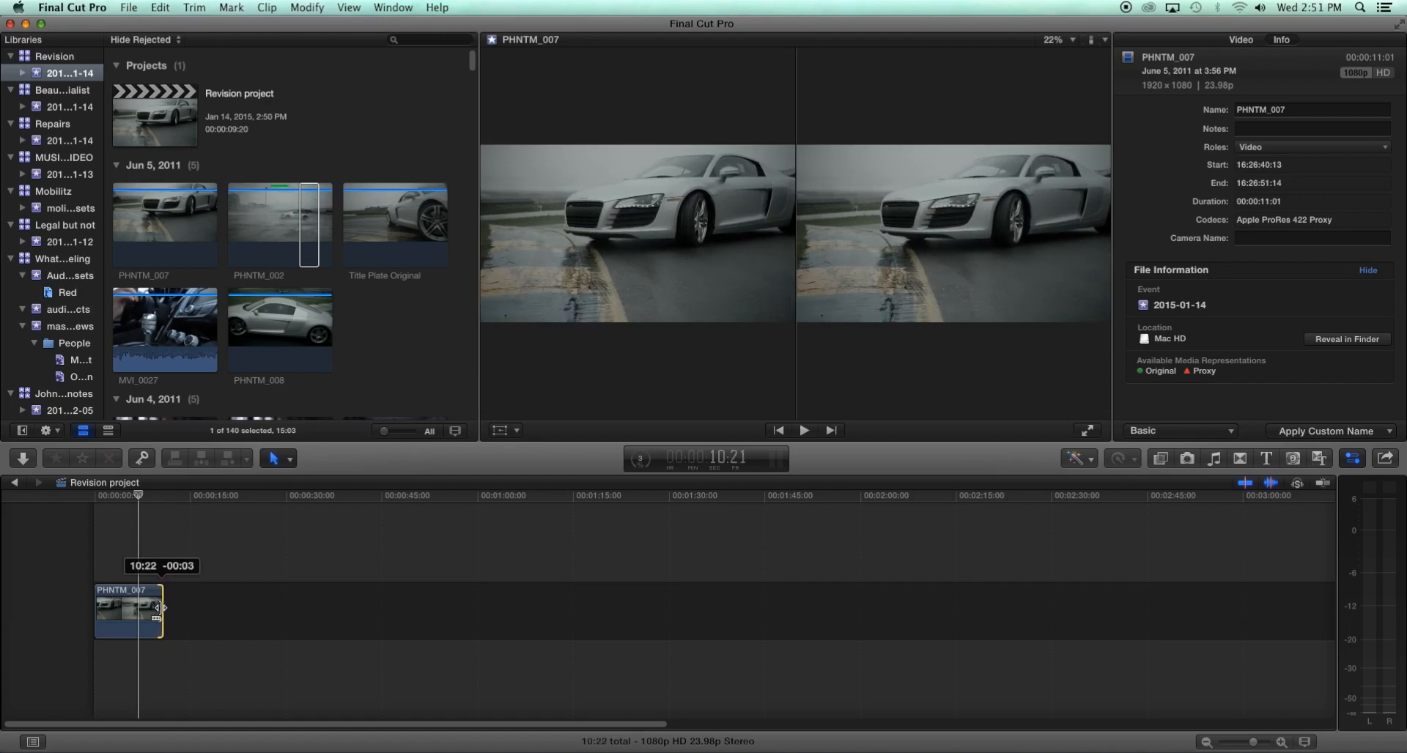
drag(158, 609, 154, 609)
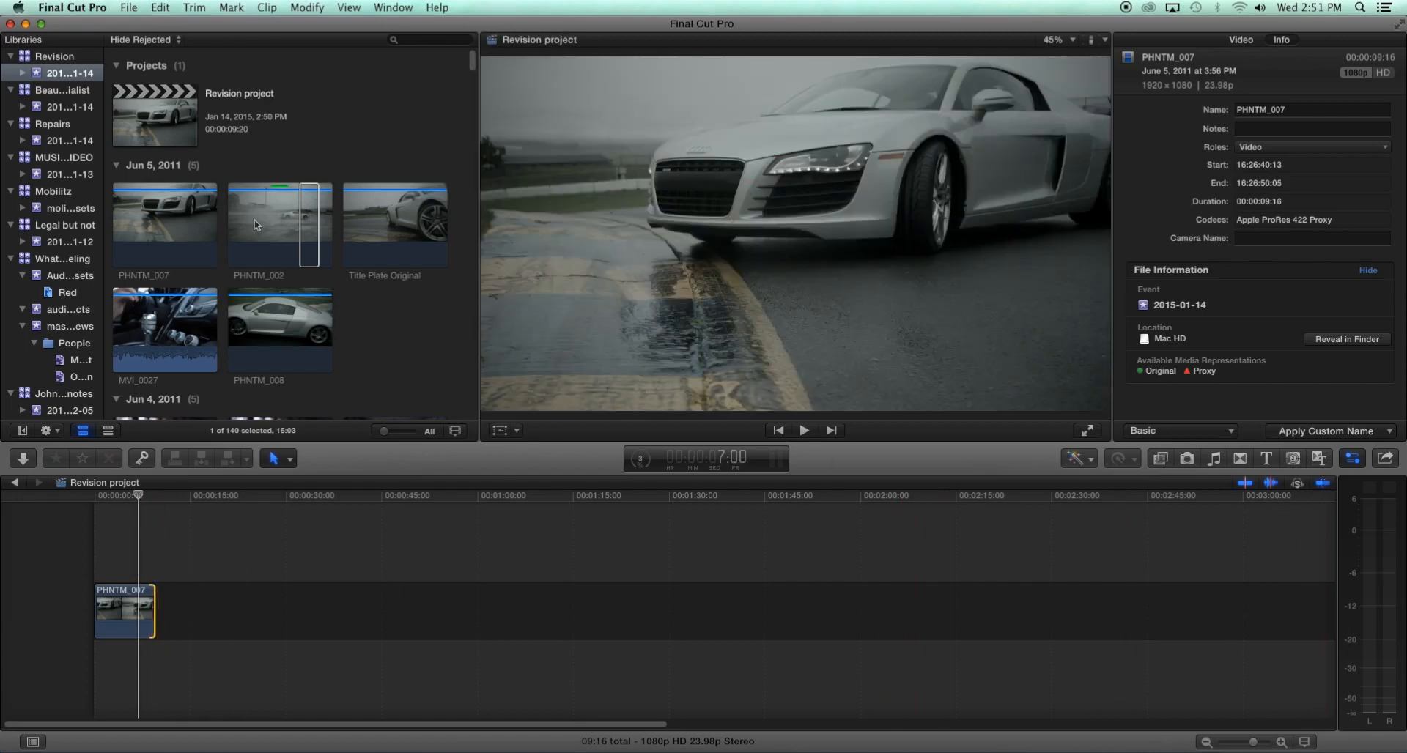
Mark a range of about 14:09 in the PHNTM_002 browser clip and add it to the timeline after PHNTM_007.
click(277, 205)
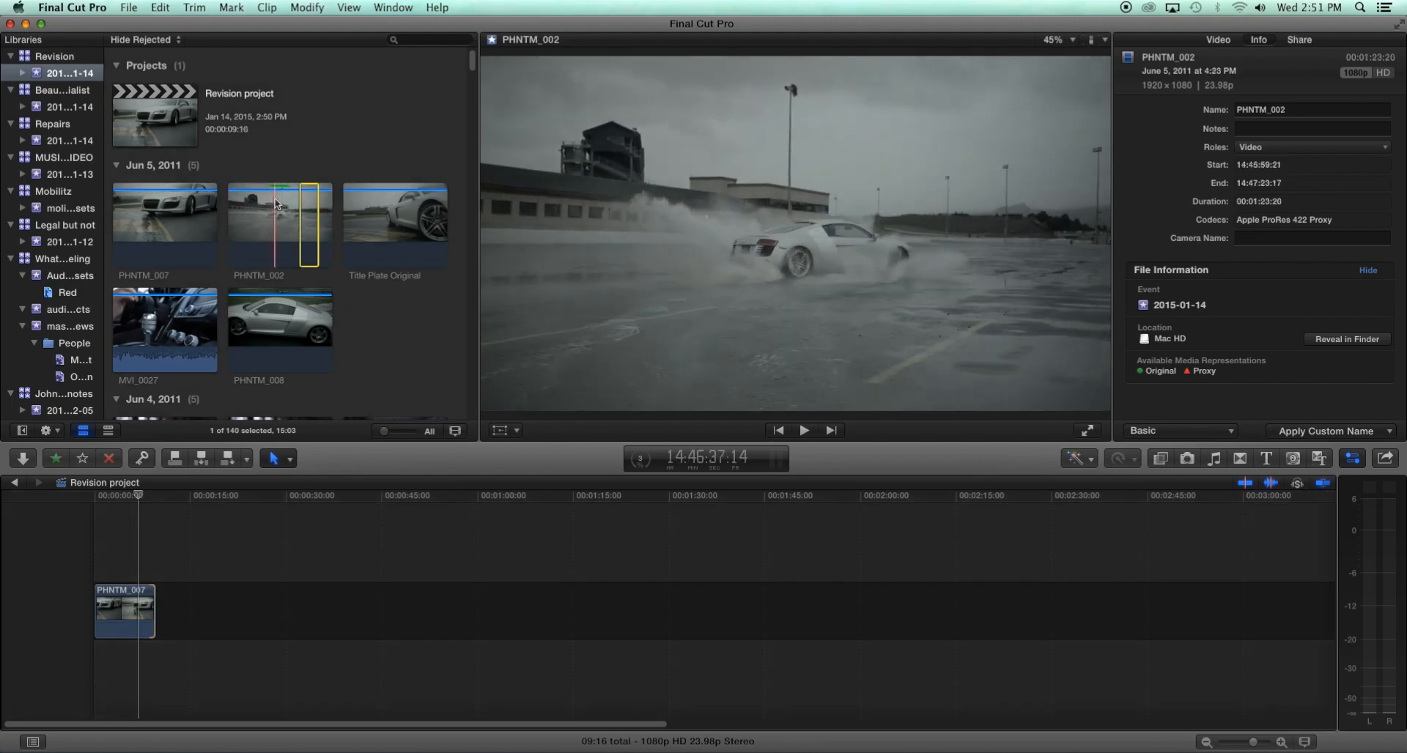
key(i)
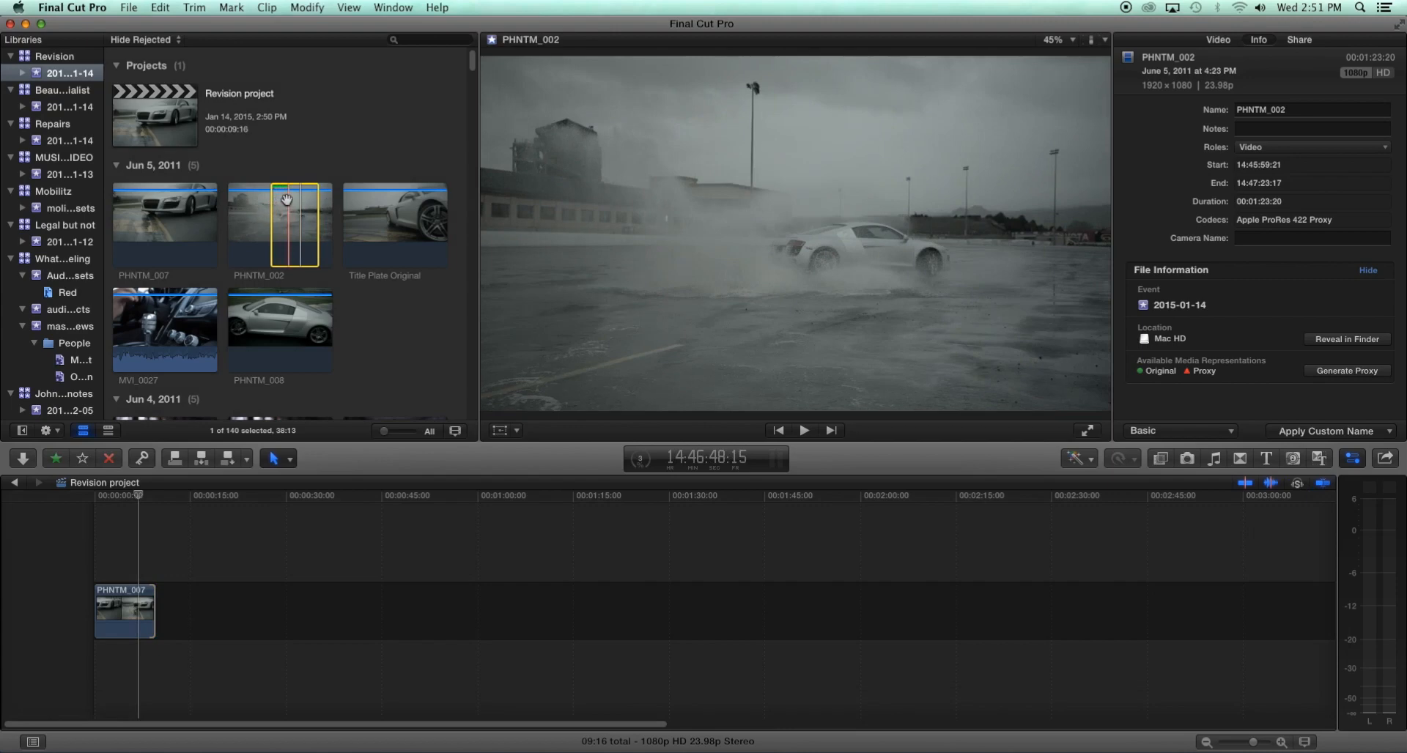
key(o)
drag(282, 214, 220, 601)
Try to move the PHNTM_002 timeline clip away from PHNTM_007, and place the playhead at the cut between them.
drag(131, 494, 141, 522)
drag(217, 614, 393, 608)
drag(183, 611, 304, 612)
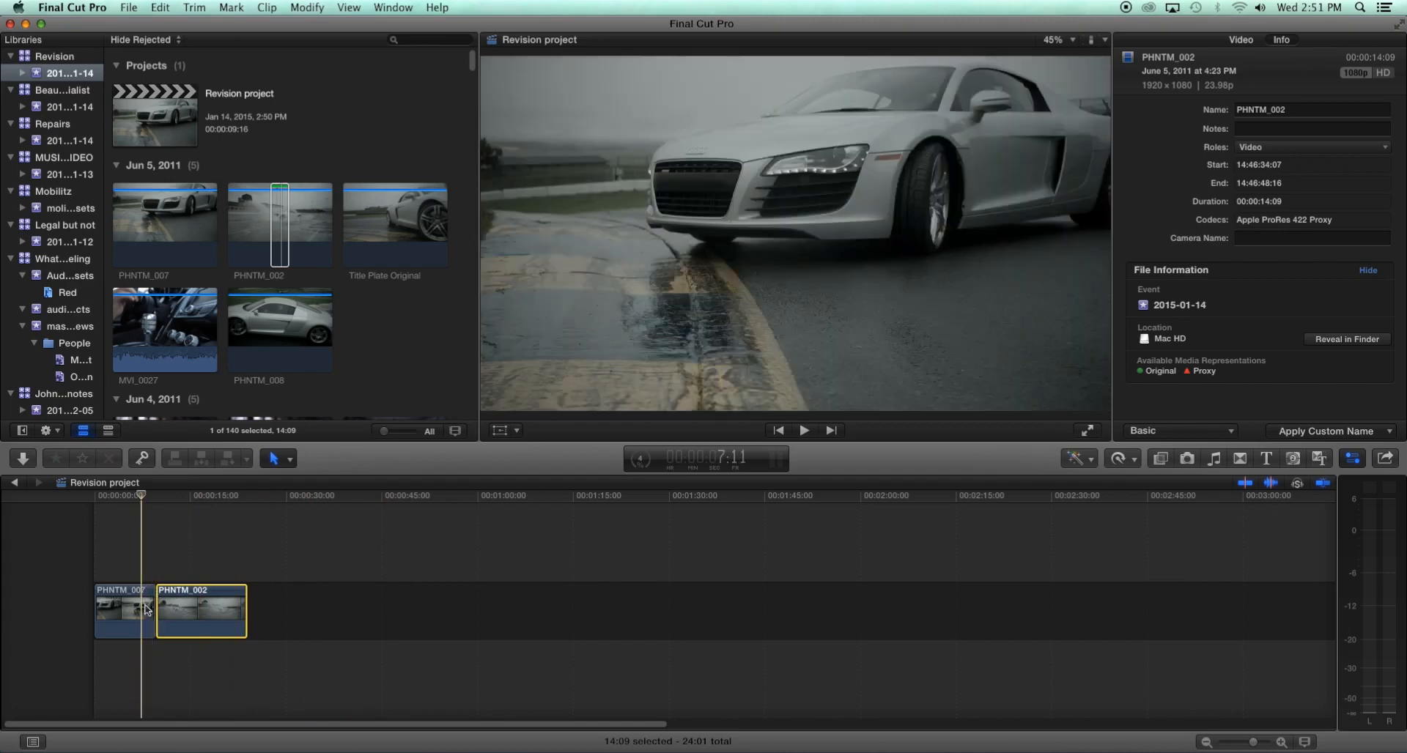
drag(193, 497, 259, 497)
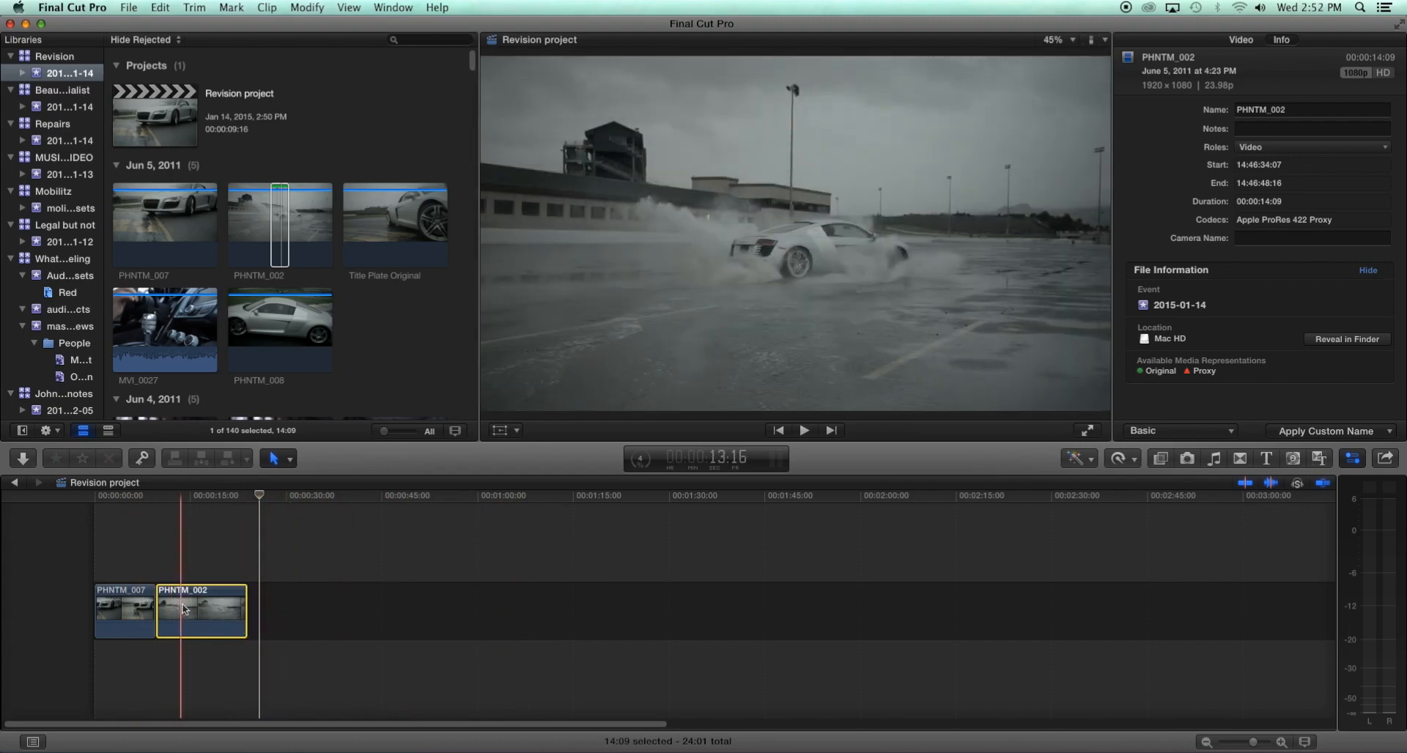
drag(184, 500, 172, 551)
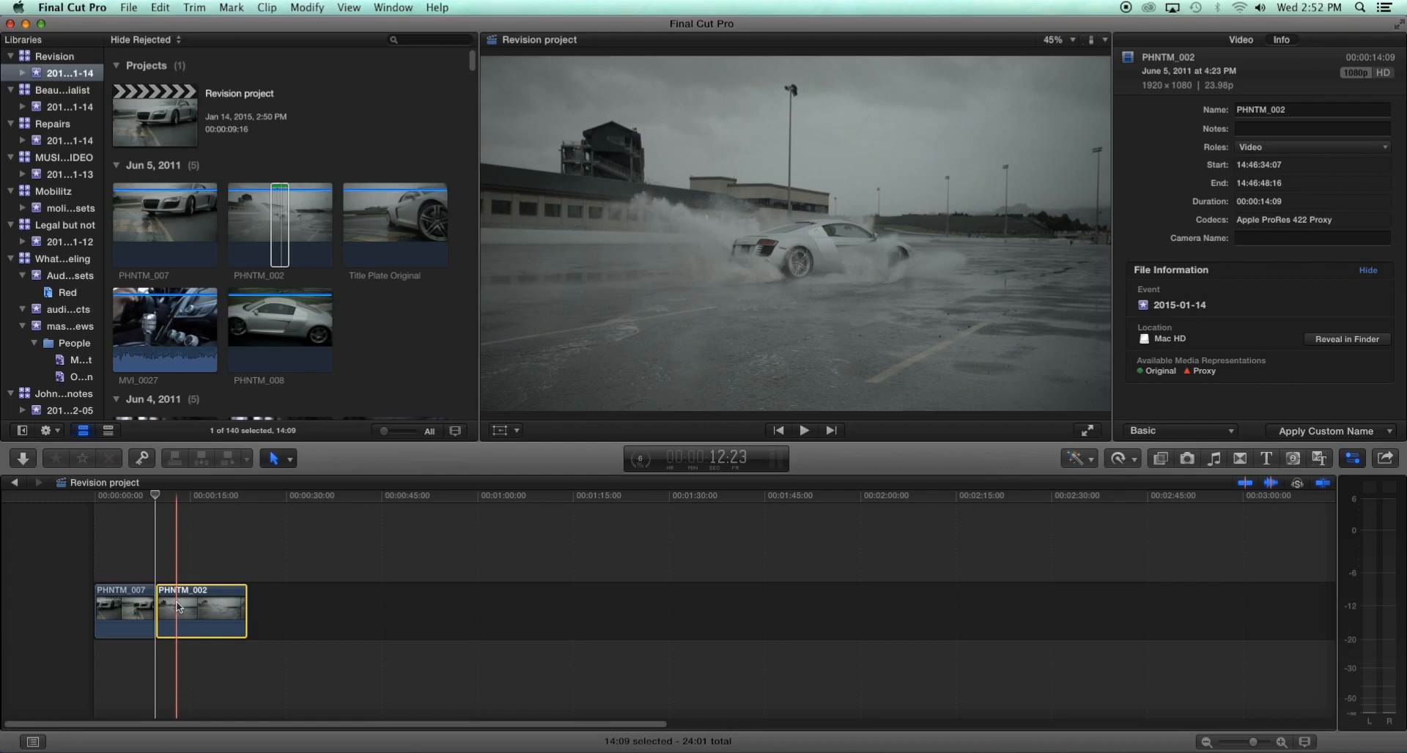
Try inserting a 3-second gap into the PHNTM_002 timeline clip at 12:23 and undo it.
key(alt+w)
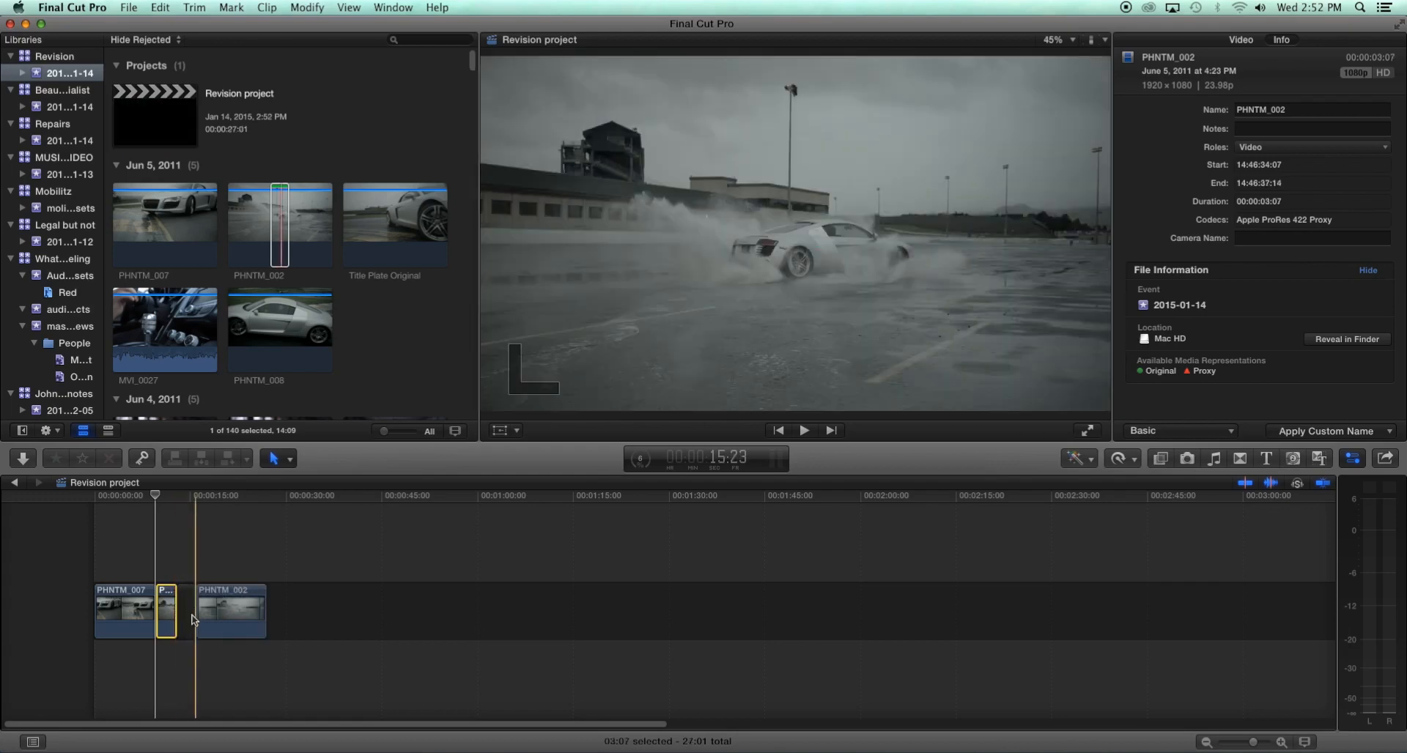
key(super+z)
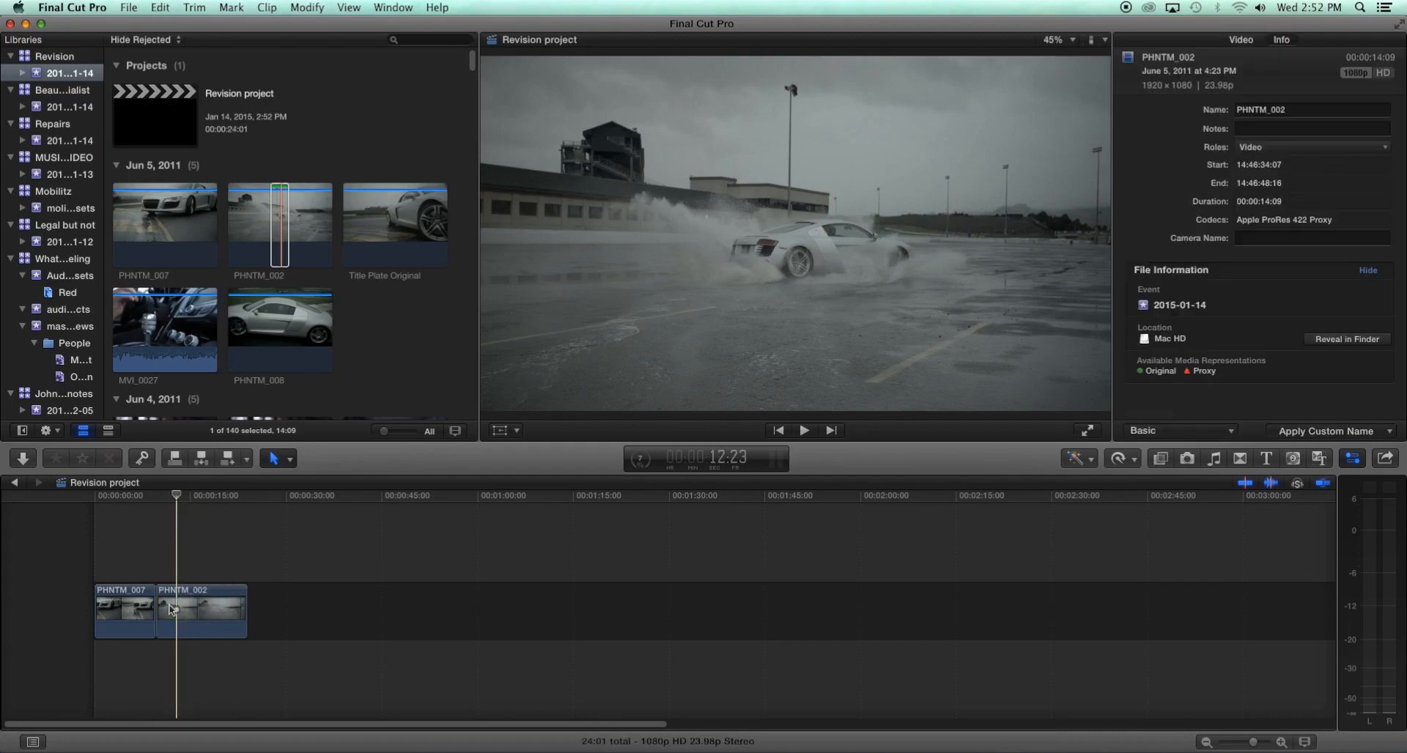
click(159, 506)
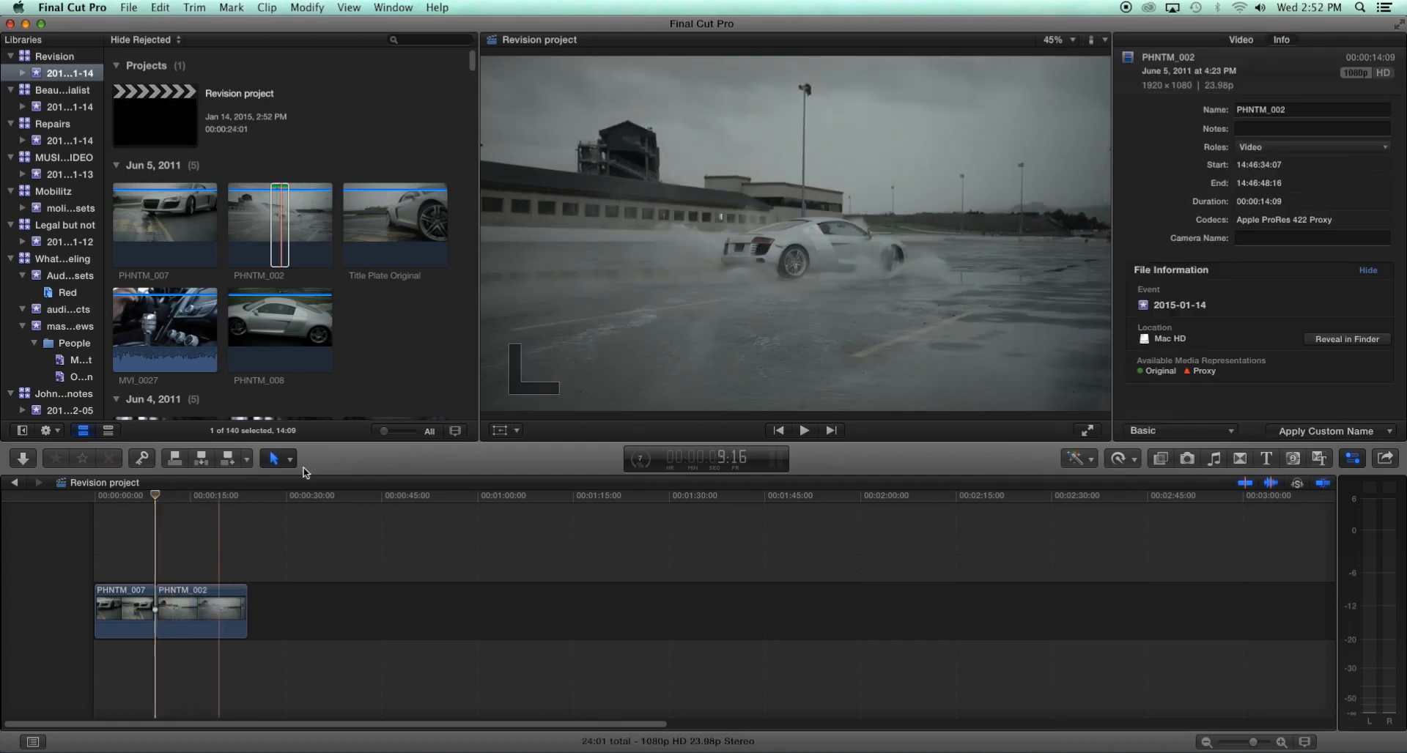
With the Position tool, move PHNTM_002 above the primary storyline so it overlaps the end of PHNTM_007, and delete the gap left behind.
click(292, 459)
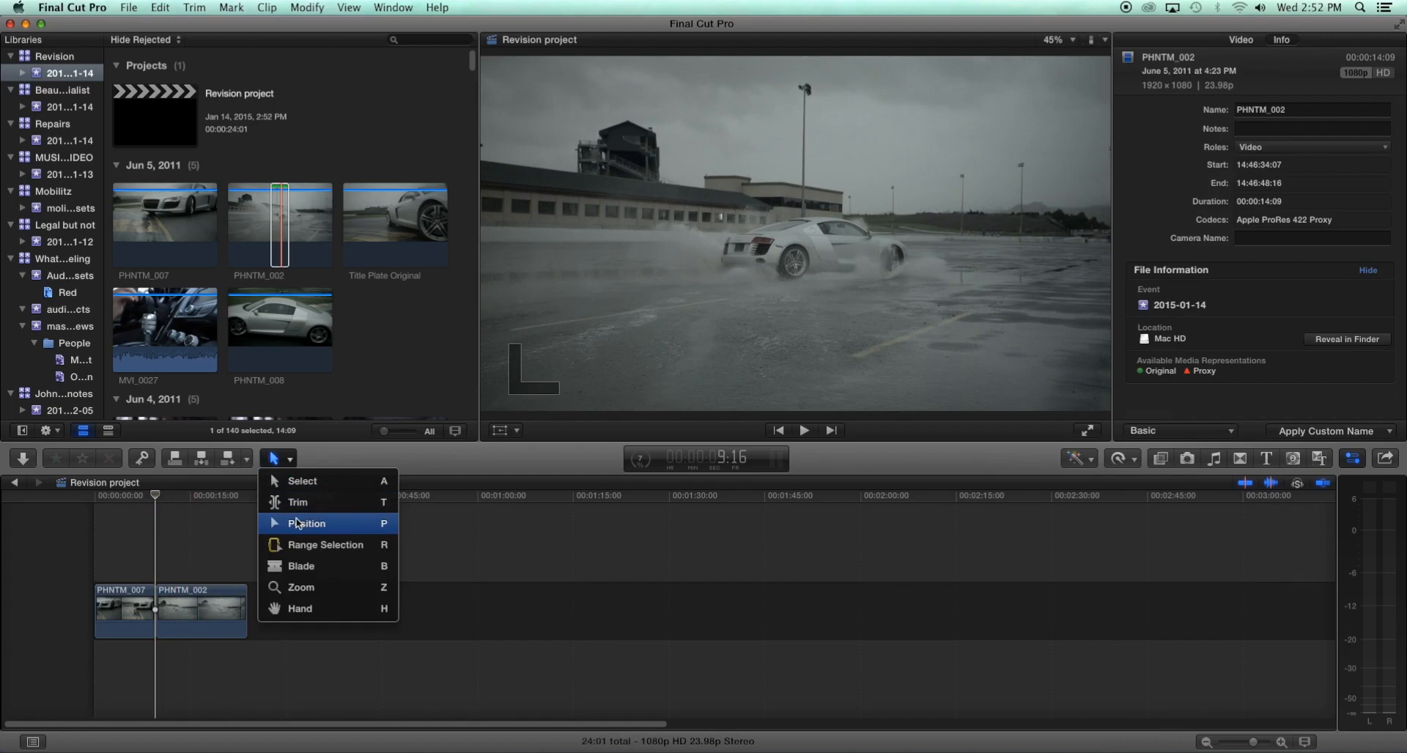
click(298, 525)
click(211, 610)
drag(211, 611, 236, 611)
click(173, 607)
drag(198, 587, 141, 554)
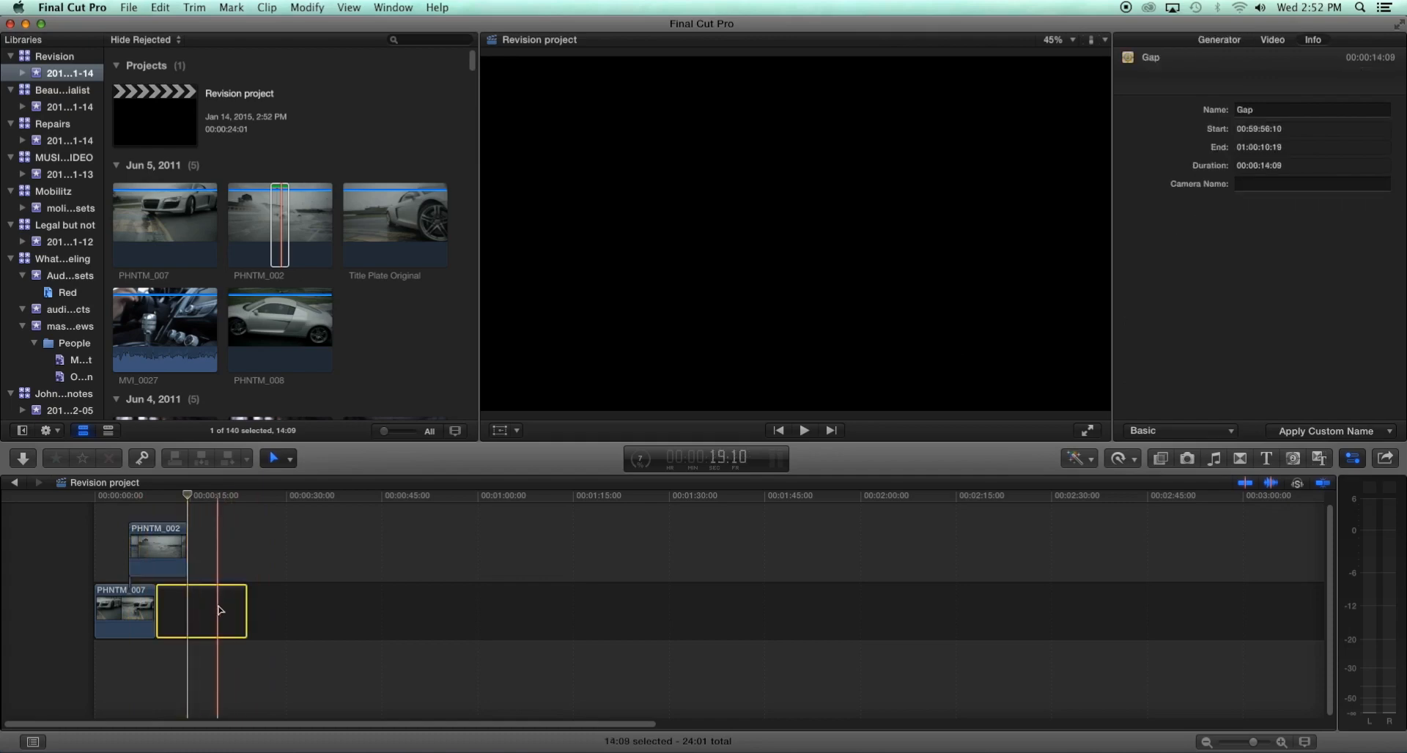
key(Delete)
Overwrite the end of PHNTM_007 with the PHNTM_002 clip, and return to the Select tool to close the trailing gap.
drag(154, 554, 166, 610)
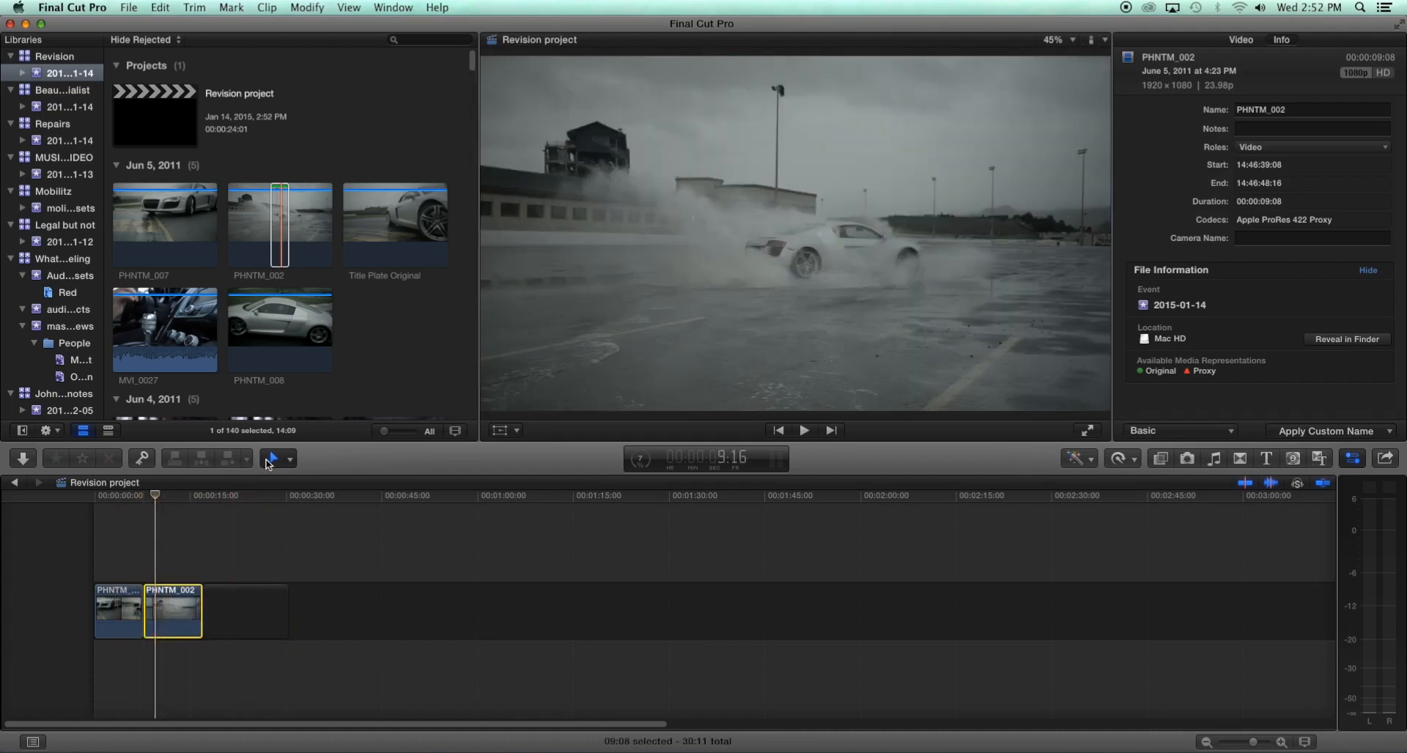
click(278, 460)
click(297, 477)
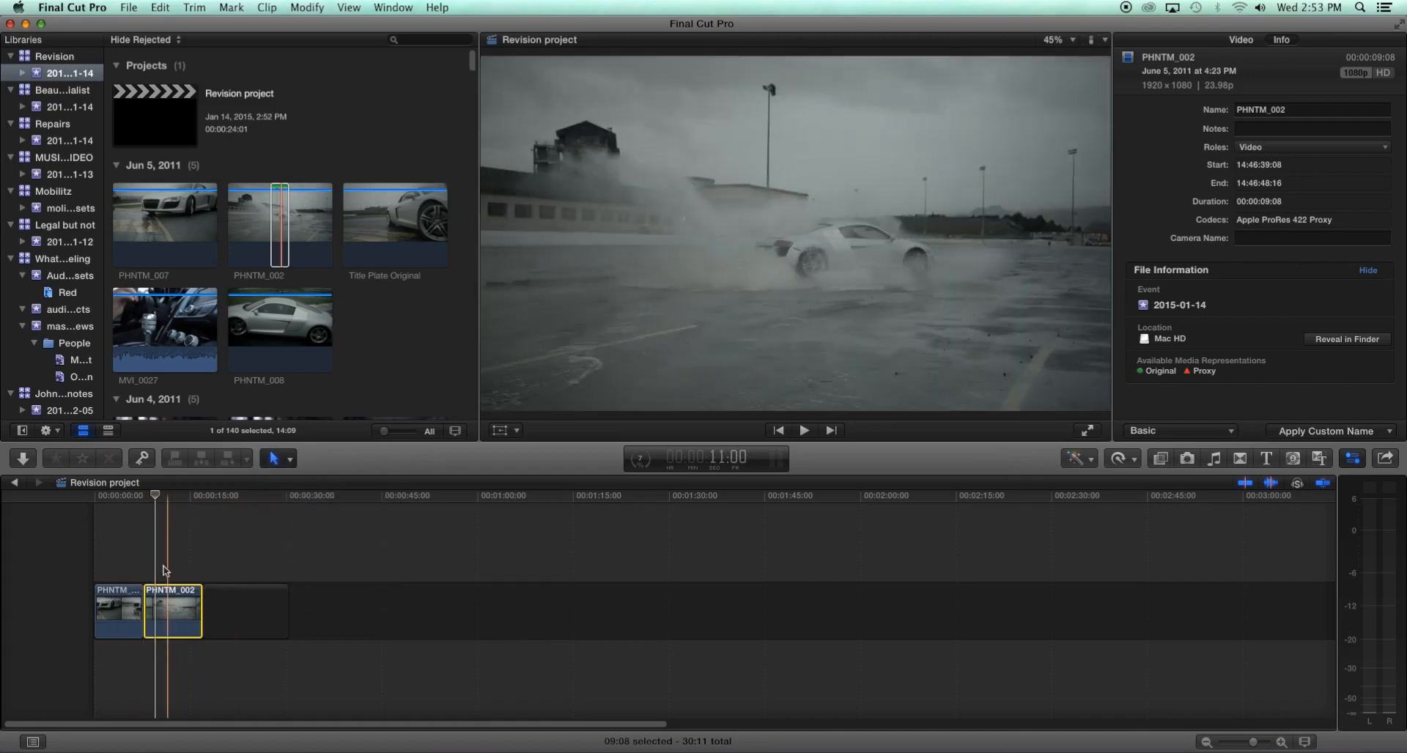
mouse_move(163, 606)
mouse_down()
mouse_move(160, 550)
mouse_move(186, 559)
mouse_move(168, 561)
mouse_move(172, 612)
mouse_up()
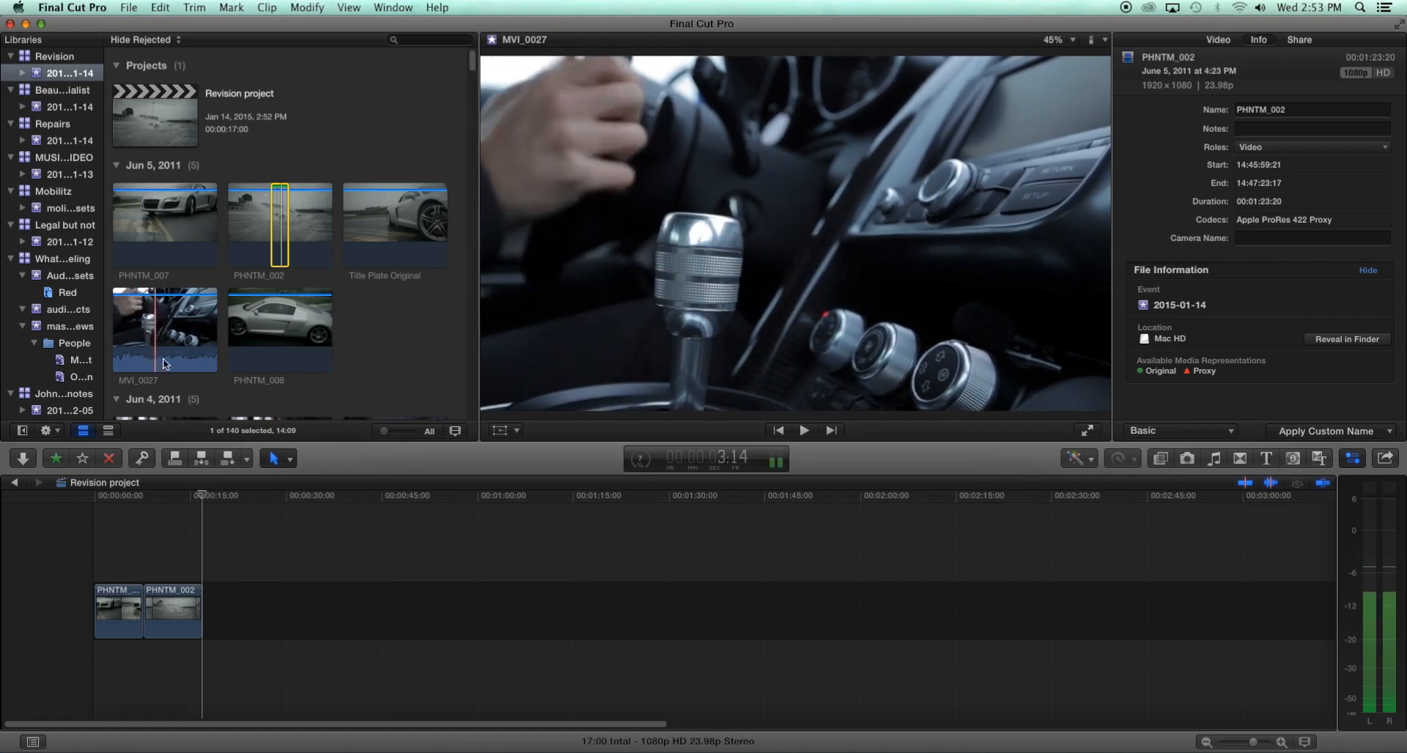
Hide the audio waveforms on the browser clips and show them again.
click(456, 431)
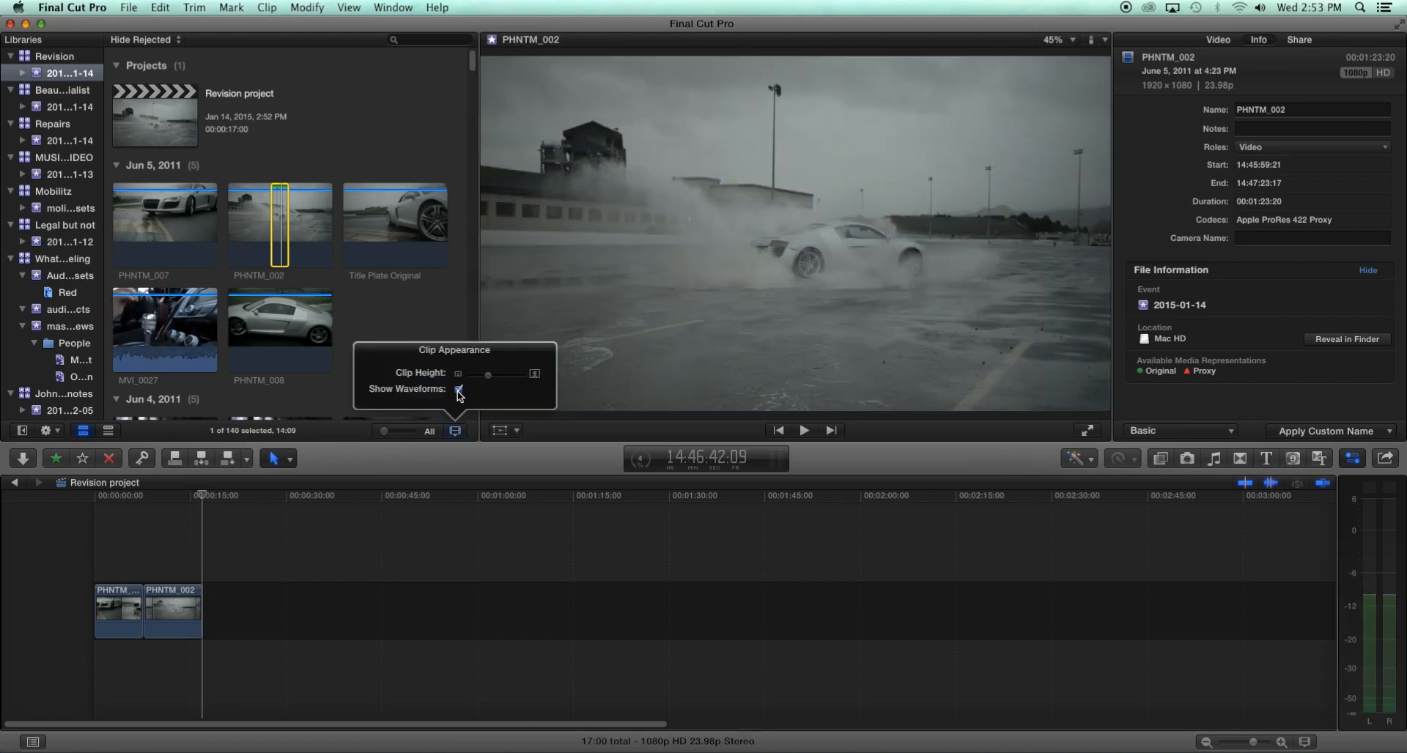
click(459, 390)
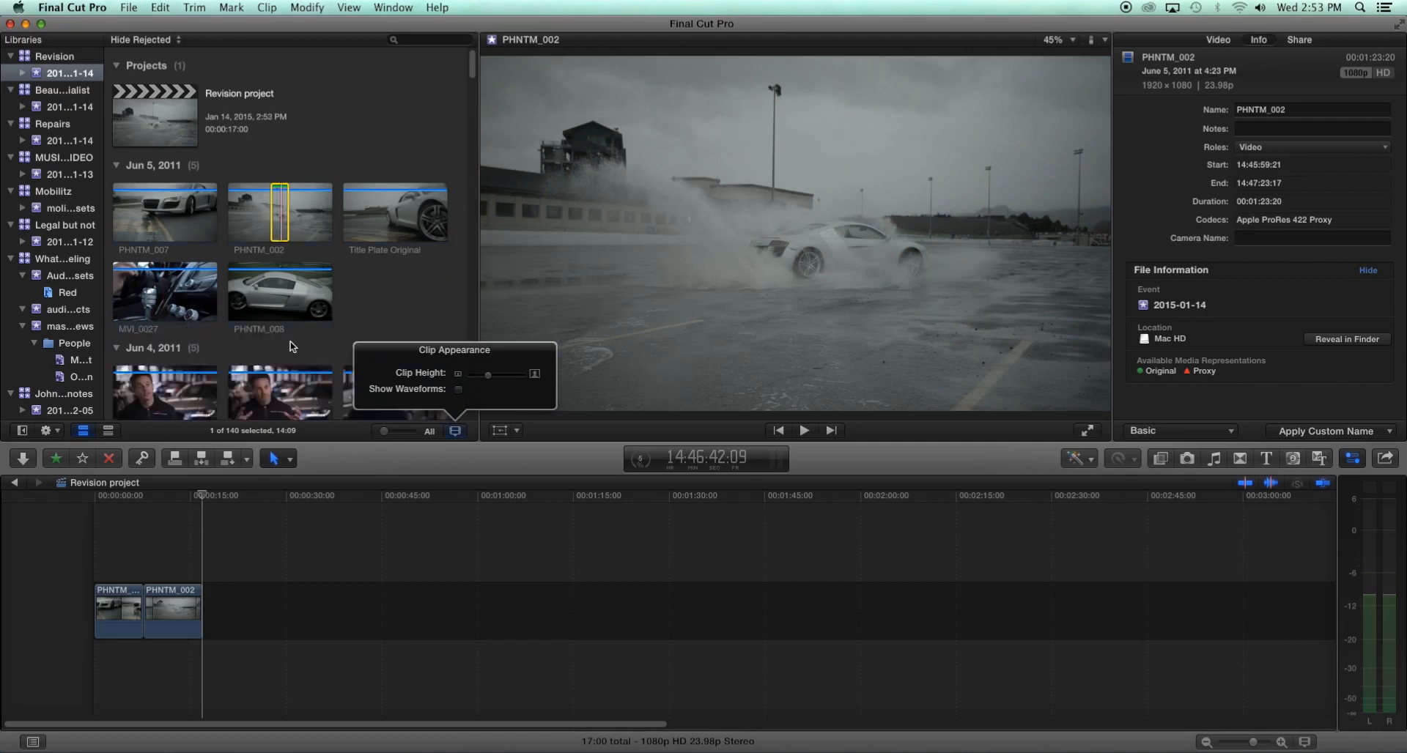
click(348, 338)
scroll(289, 330, down, 5)
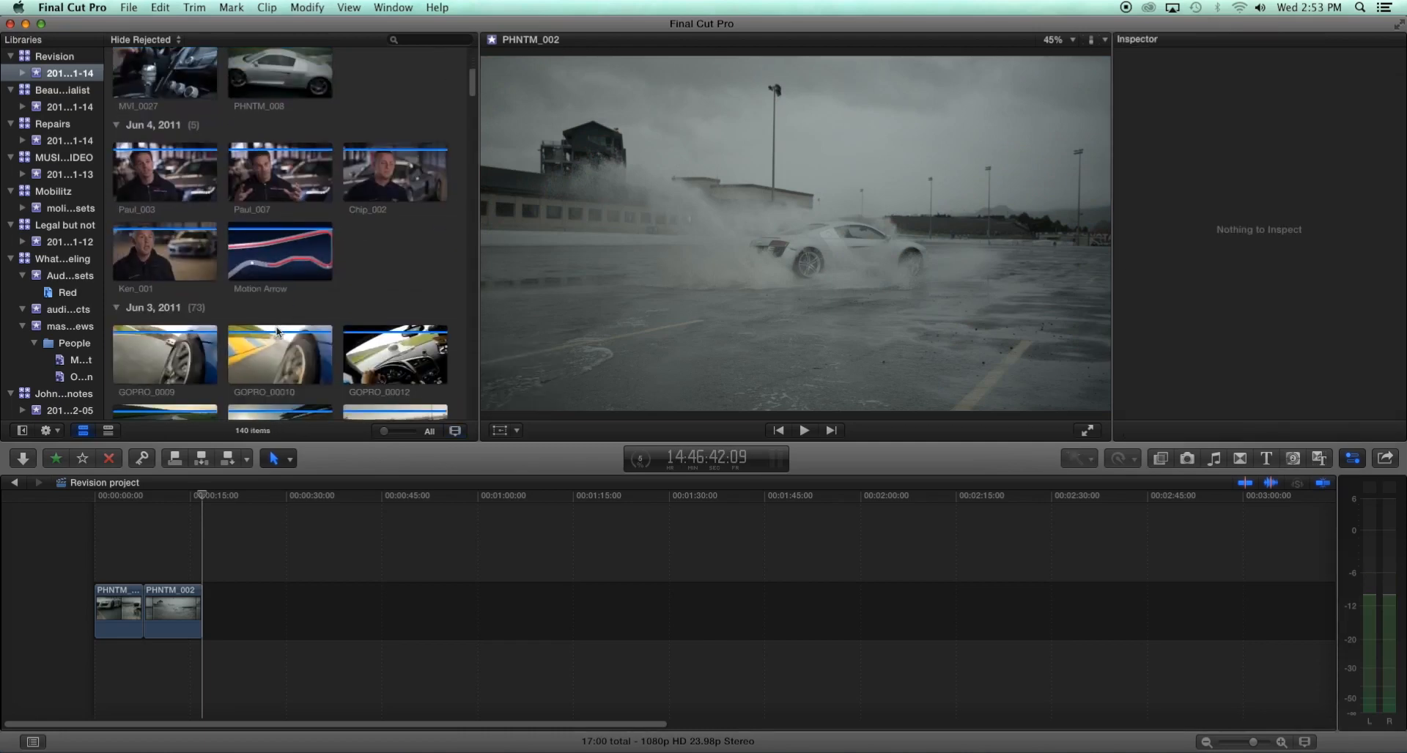
click(395, 220)
click(455, 431)
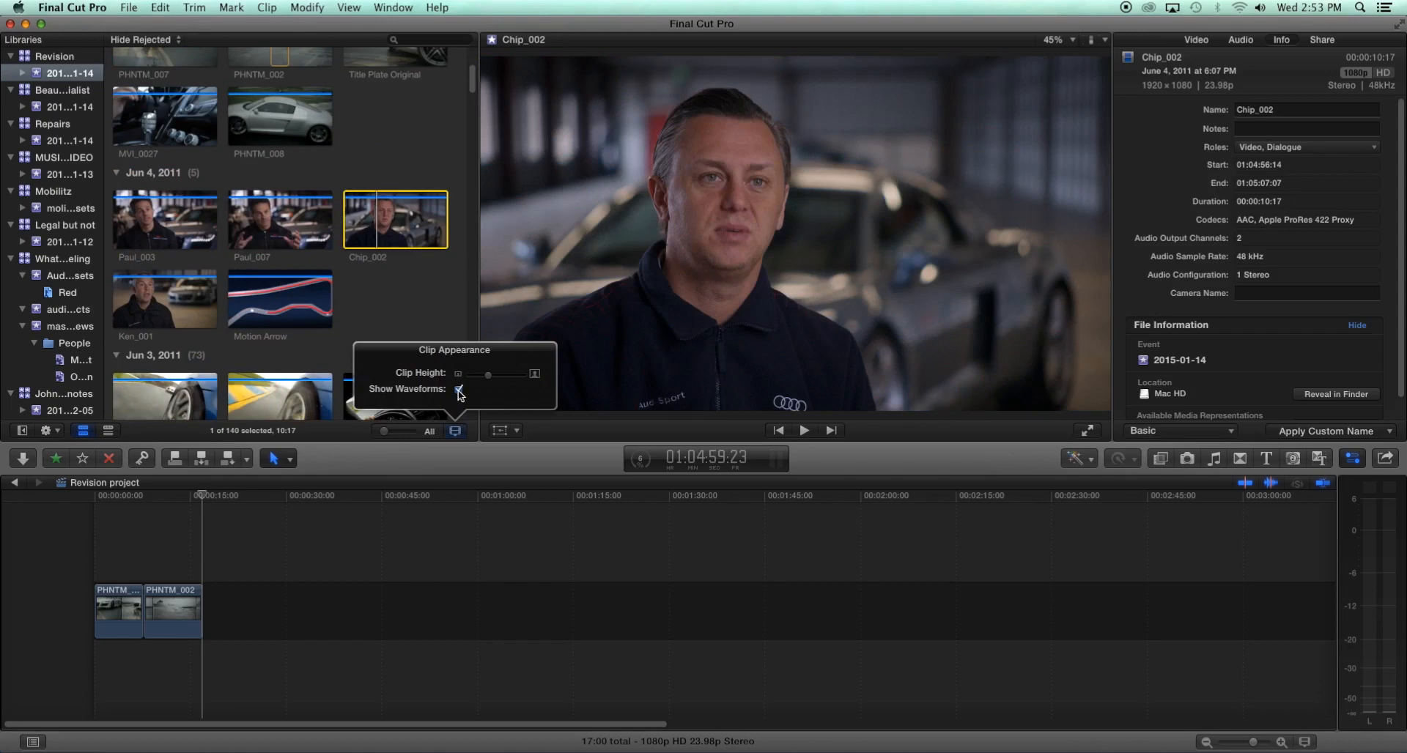
click(459, 390)
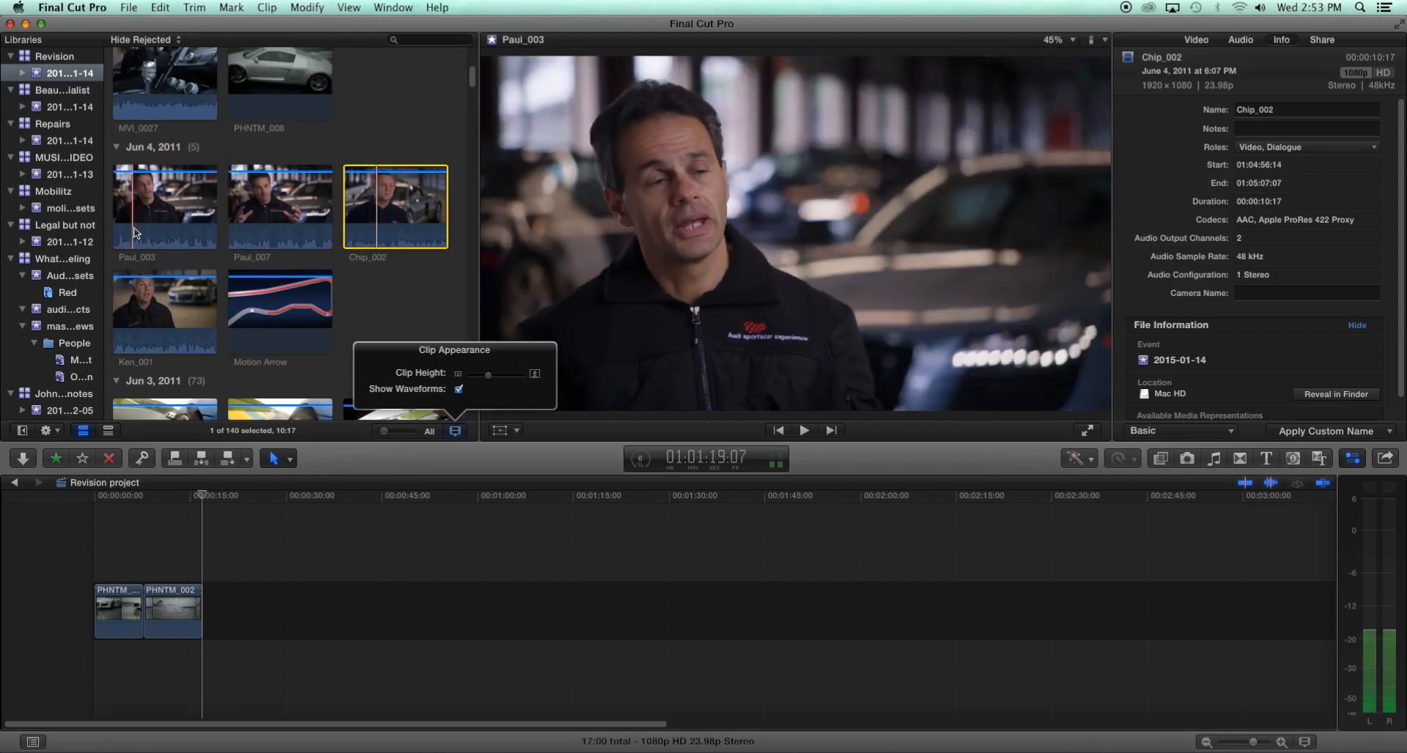
scroll(184, 323, up, 5)
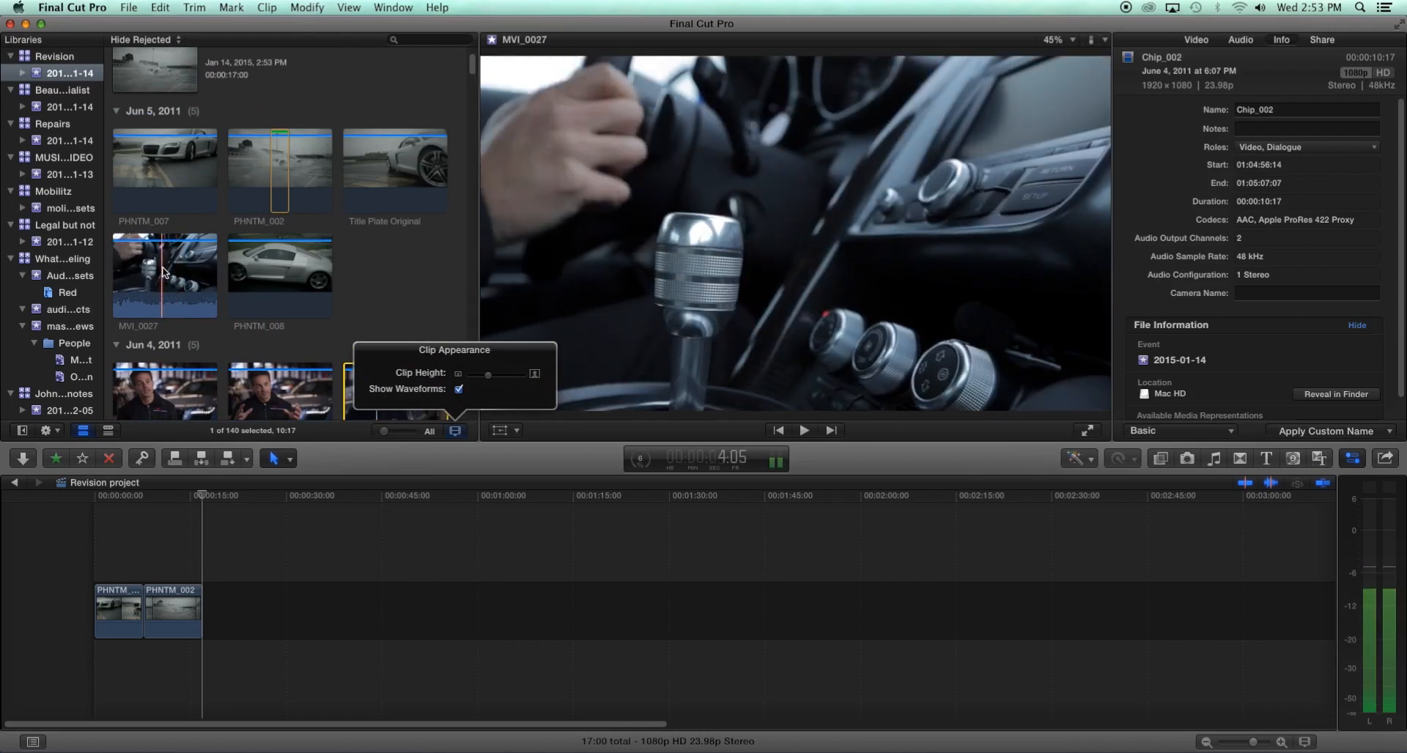
Append a range of about 5:21 from MVI_0027 to the timeline and trim the clip's end to a duration of about 5:02.
drag(149, 293, 247, 548)
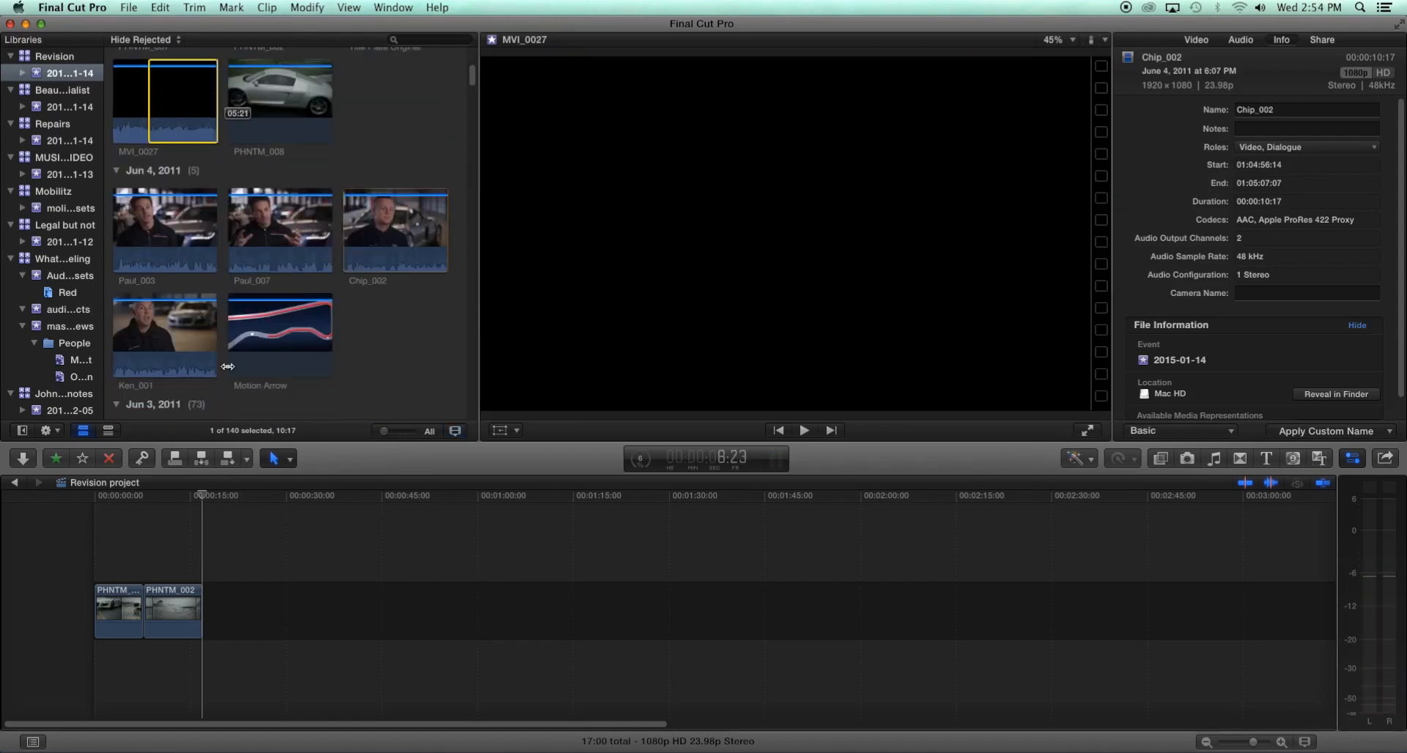
drag(179, 117, 220, 601)
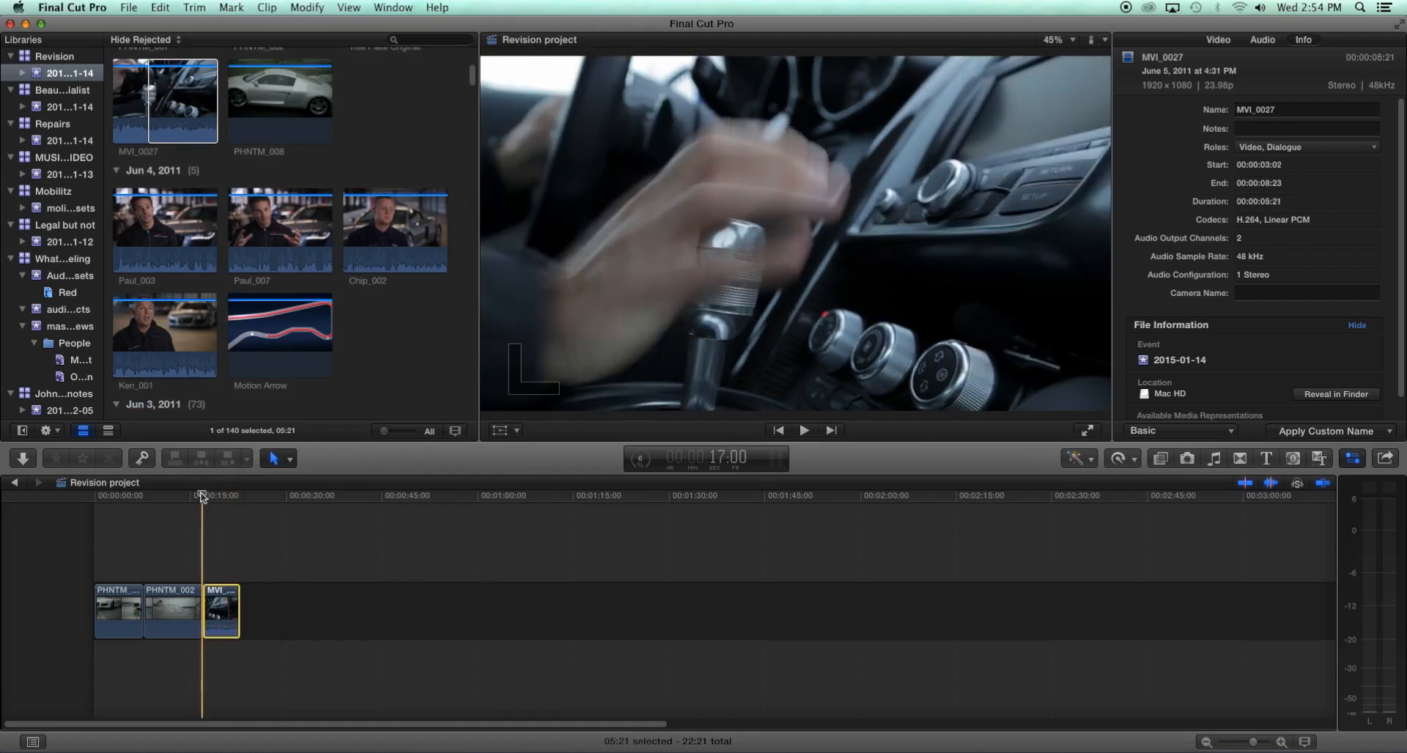
click(211, 497)
key(j)
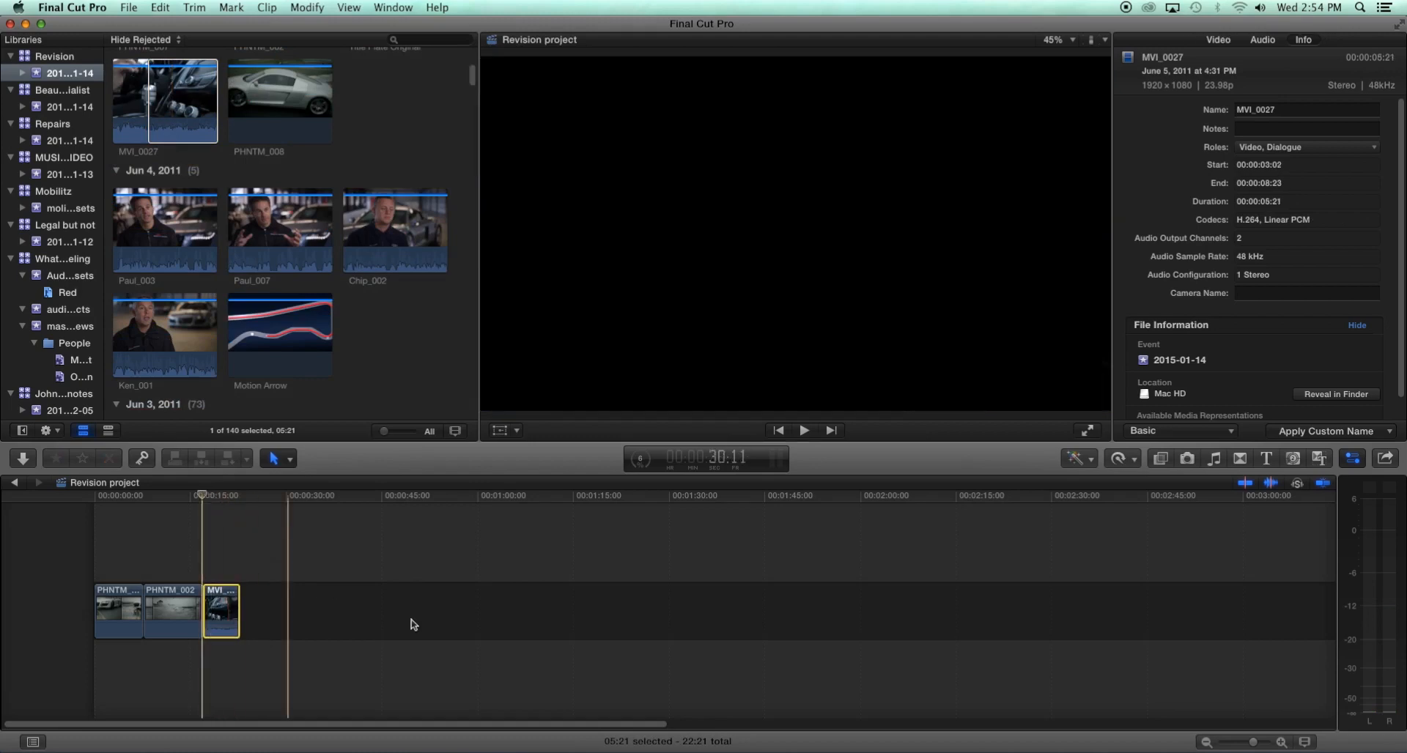
drag(1253, 744, 1257, 744)
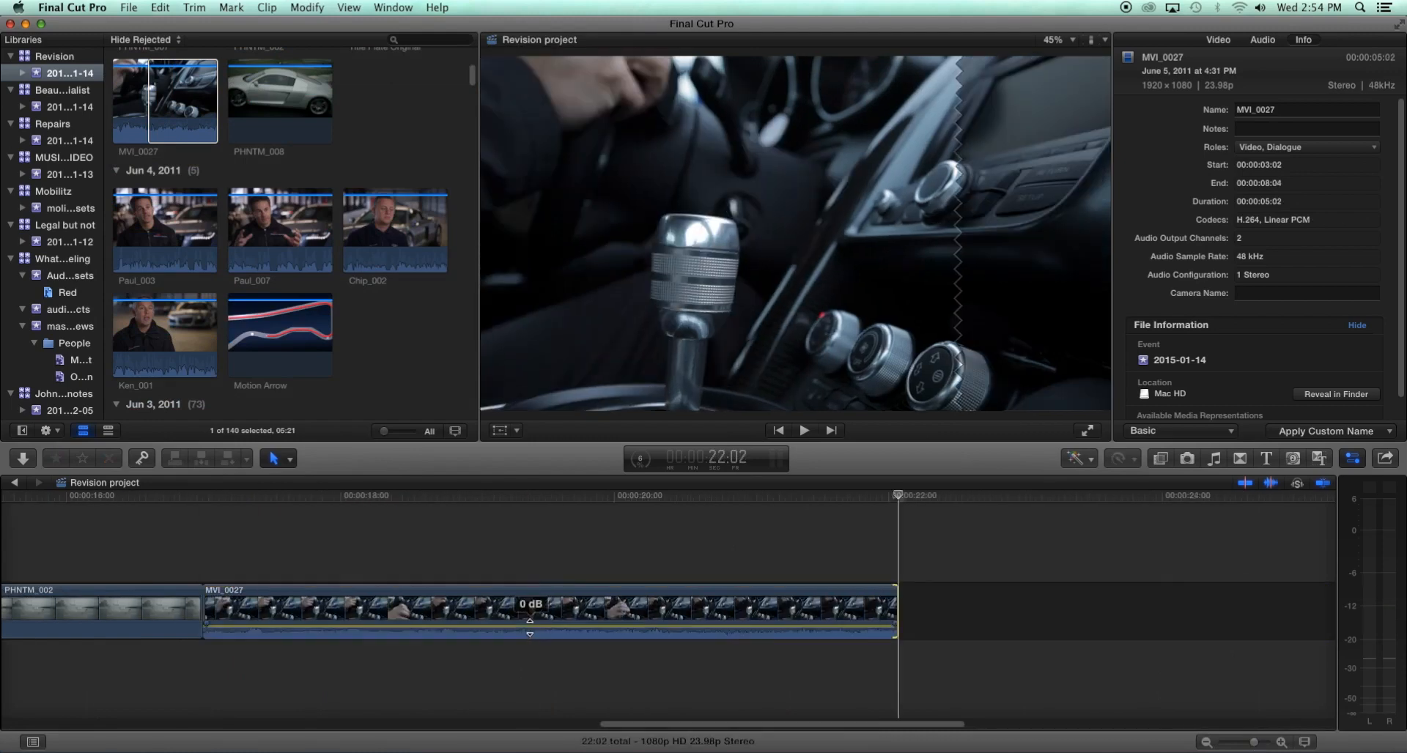
Open the MVI_0027 timeline clip's audio settings and try adjusting its volume, finishing at 0.
drag(530, 632, 531, 629)
click(529, 613)
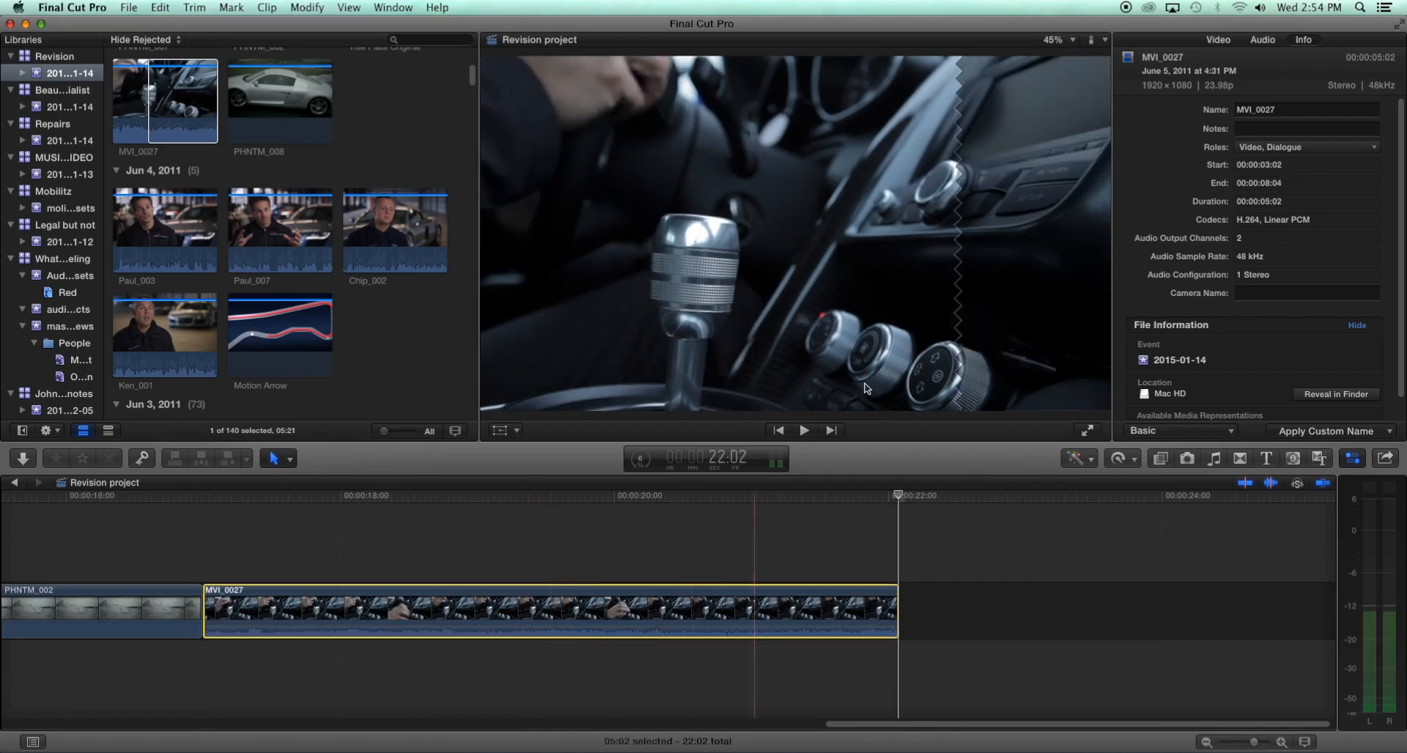
click(1262, 41)
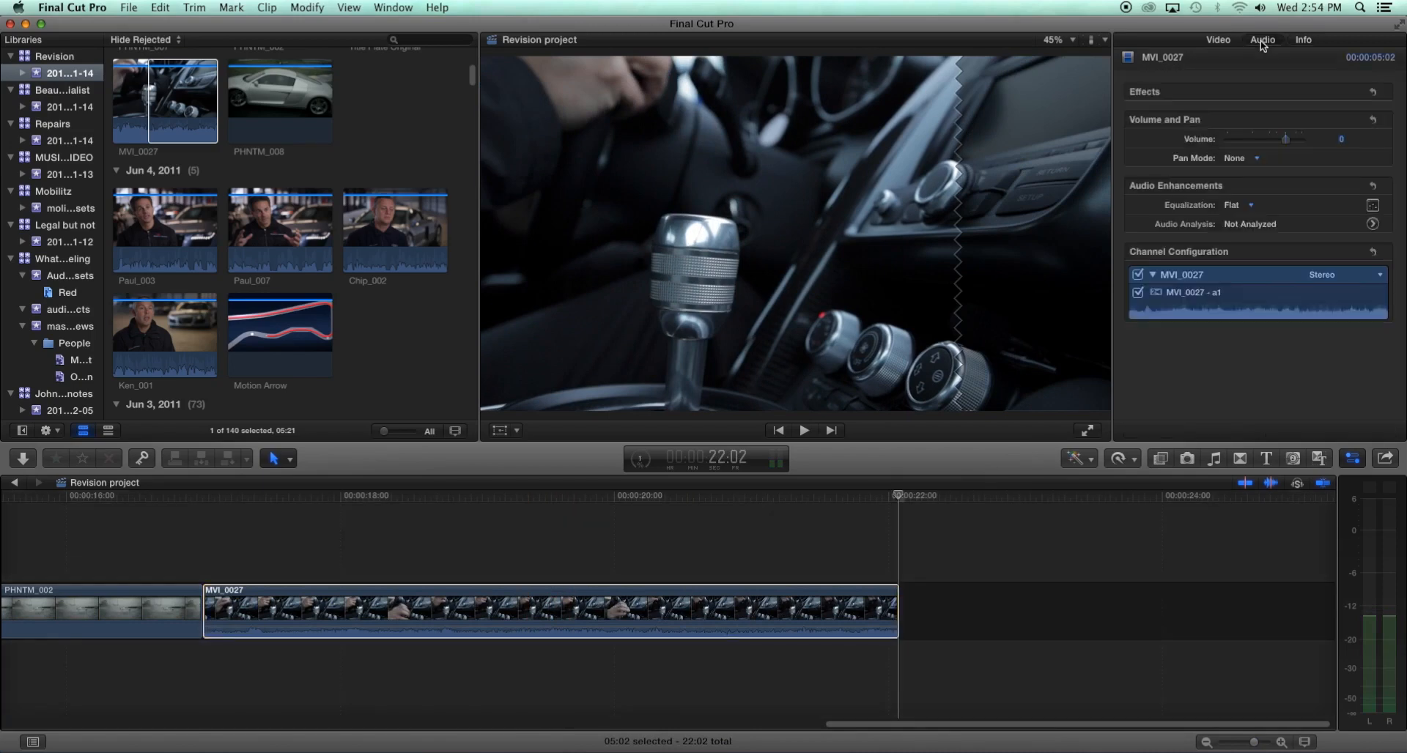
mouse_move(1284, 143)
mouse_down()
mouse_move(1262, 142)
mouse_move(1284, 142)
mouse_up()
drag(1287, 141, 1294, 144)
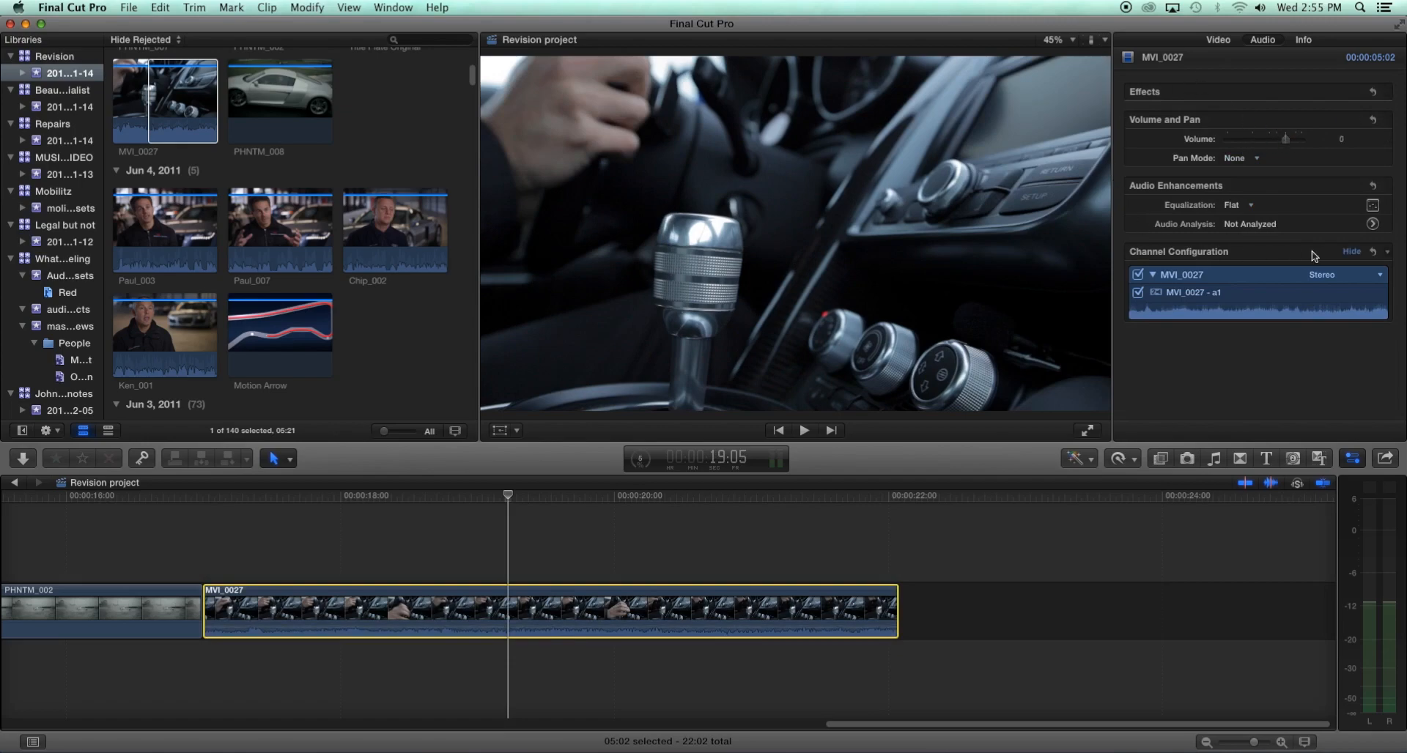
Switch the MVI_0027 clip's channel configuration to Dual Mono and back to Stereo.
click(1347, 276)
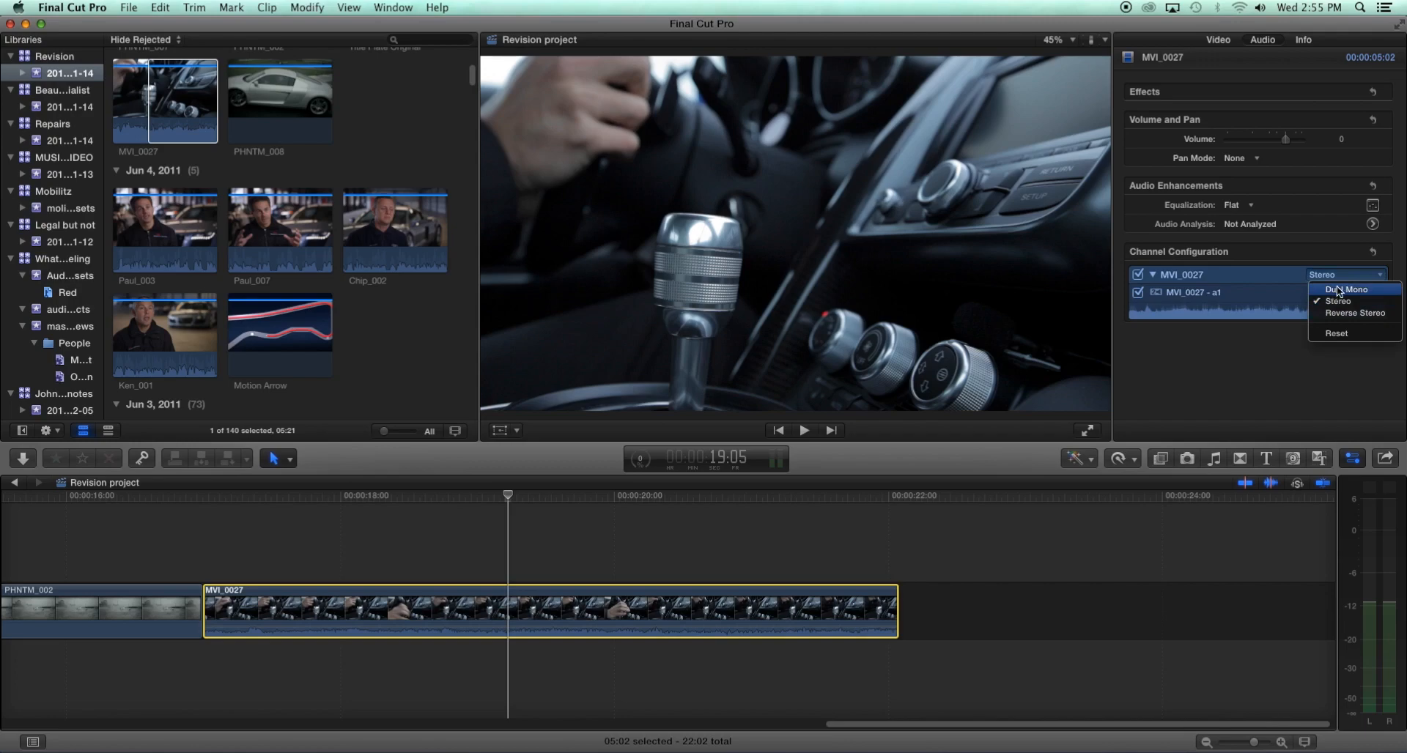
click(1339, 291)
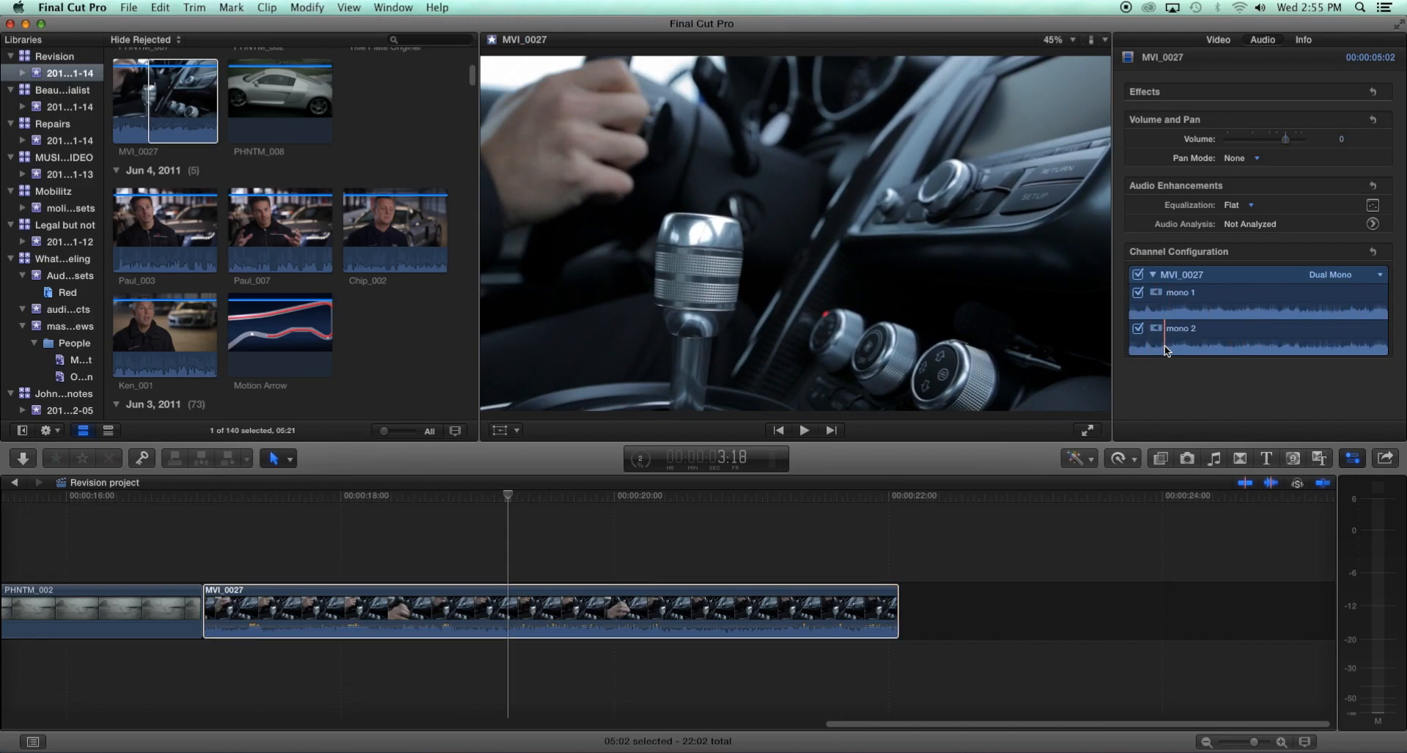
click(1341, 274)
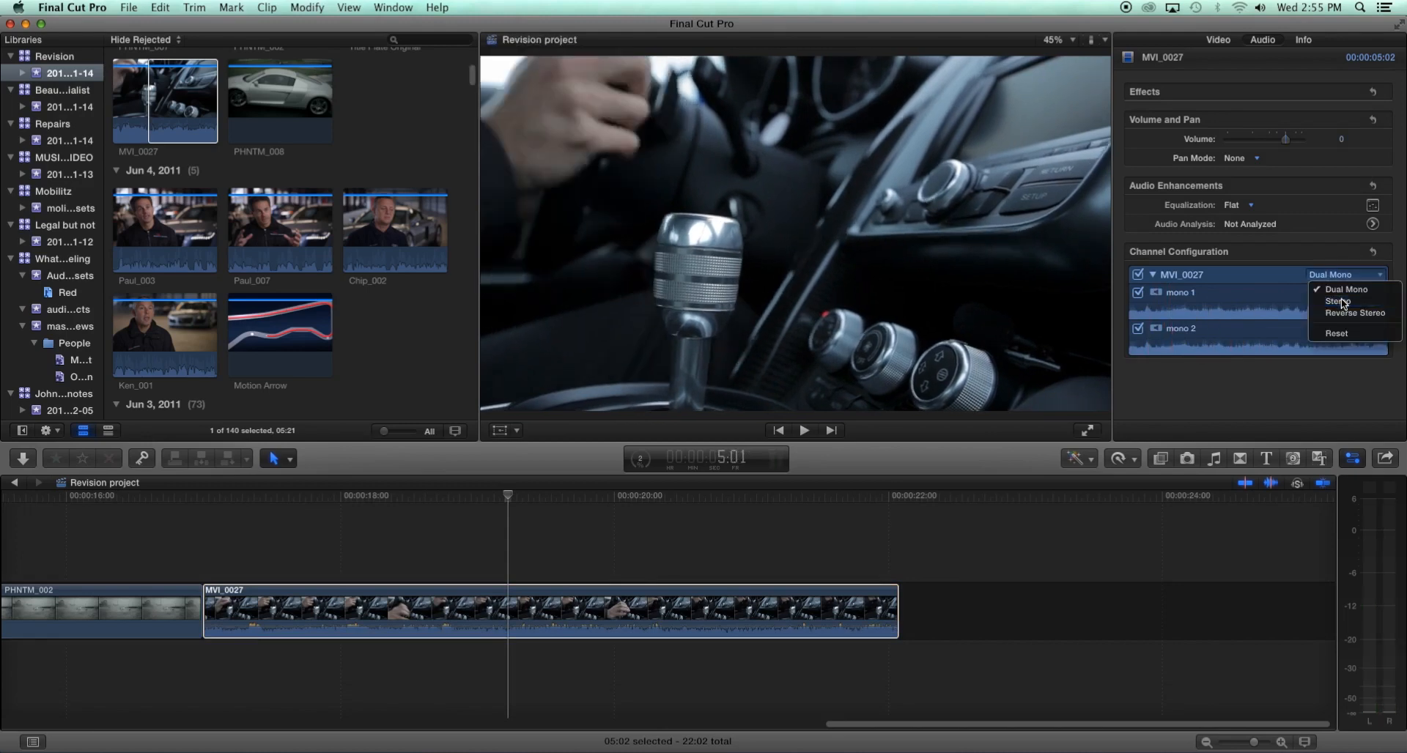
click(1341, 293)
Open the MVI_0027 clip's graphic equalizer, move its window over the viewer, and play the clip from near its start.
click(1238, 205)
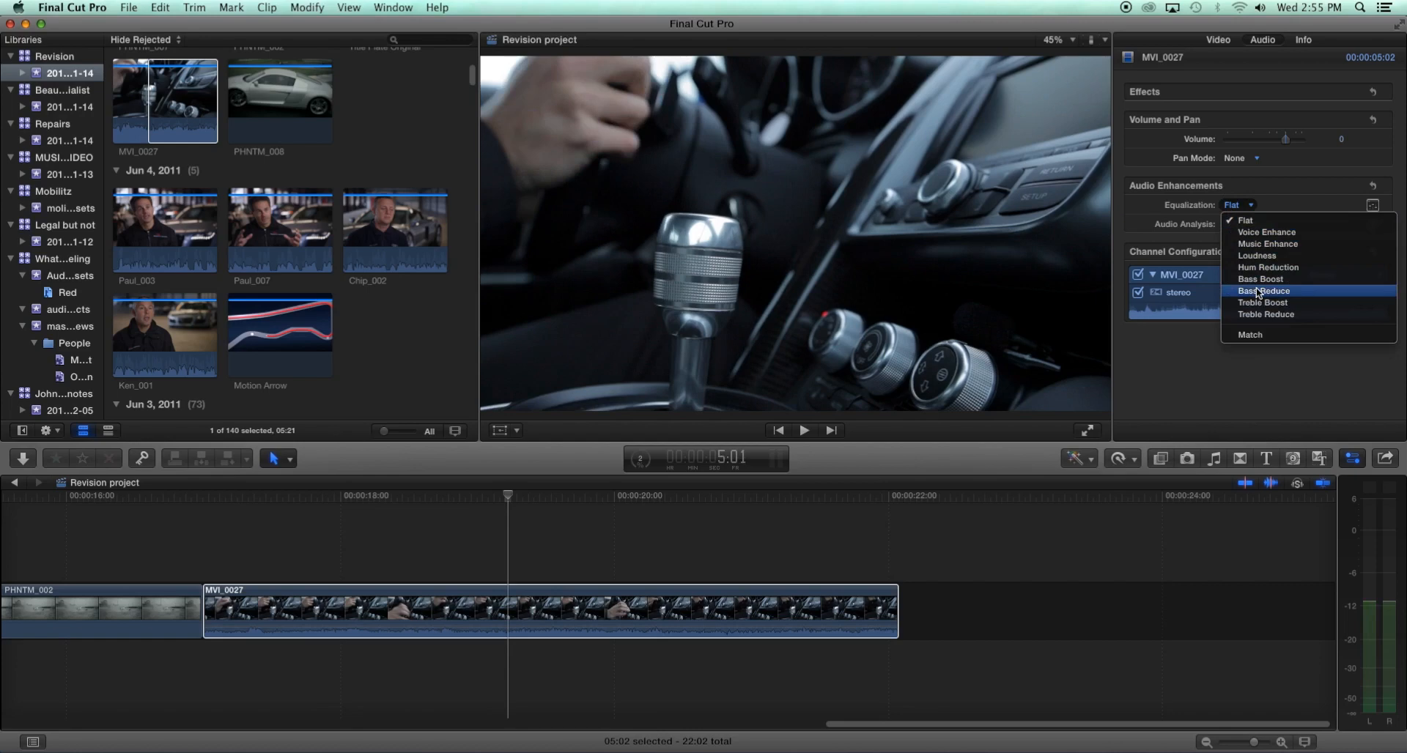
click(1372, 207)
click(1373, 207)
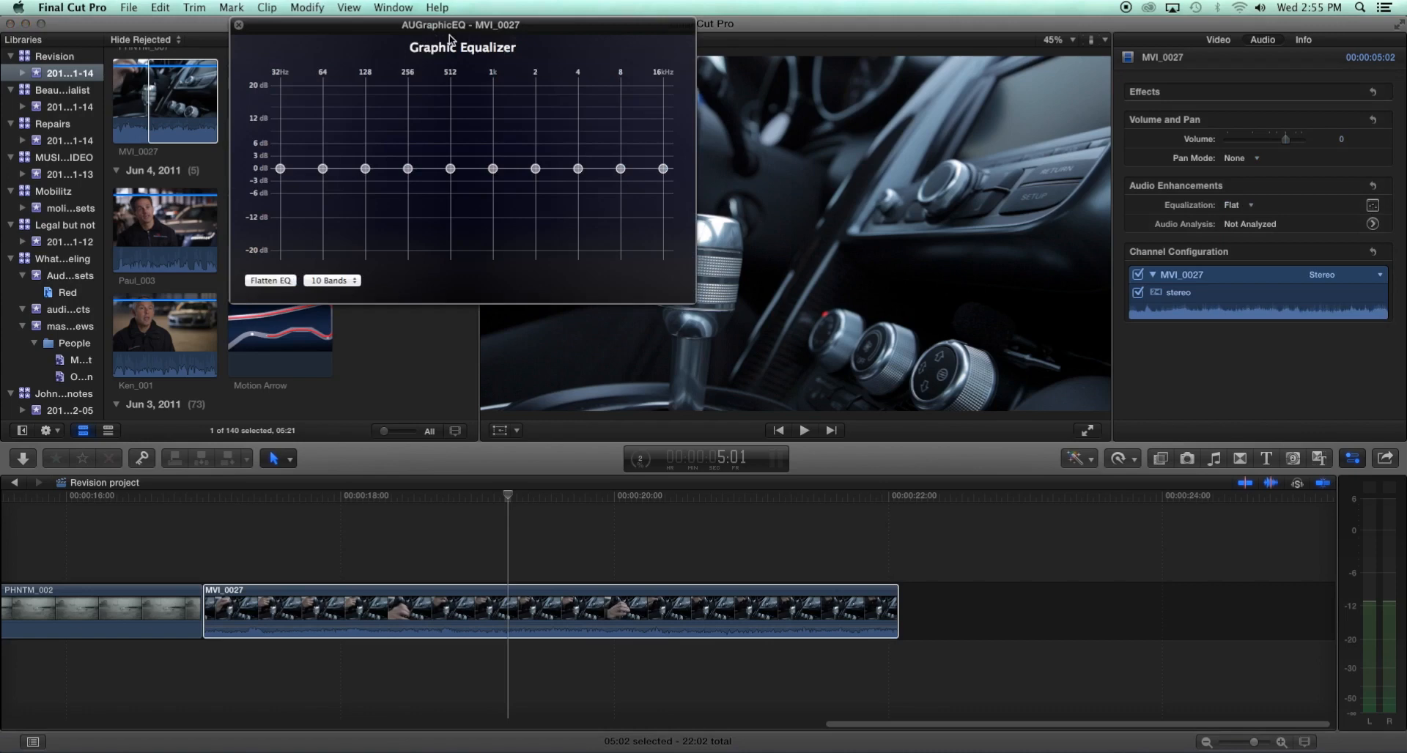
drag(564, 30, 808, 109)
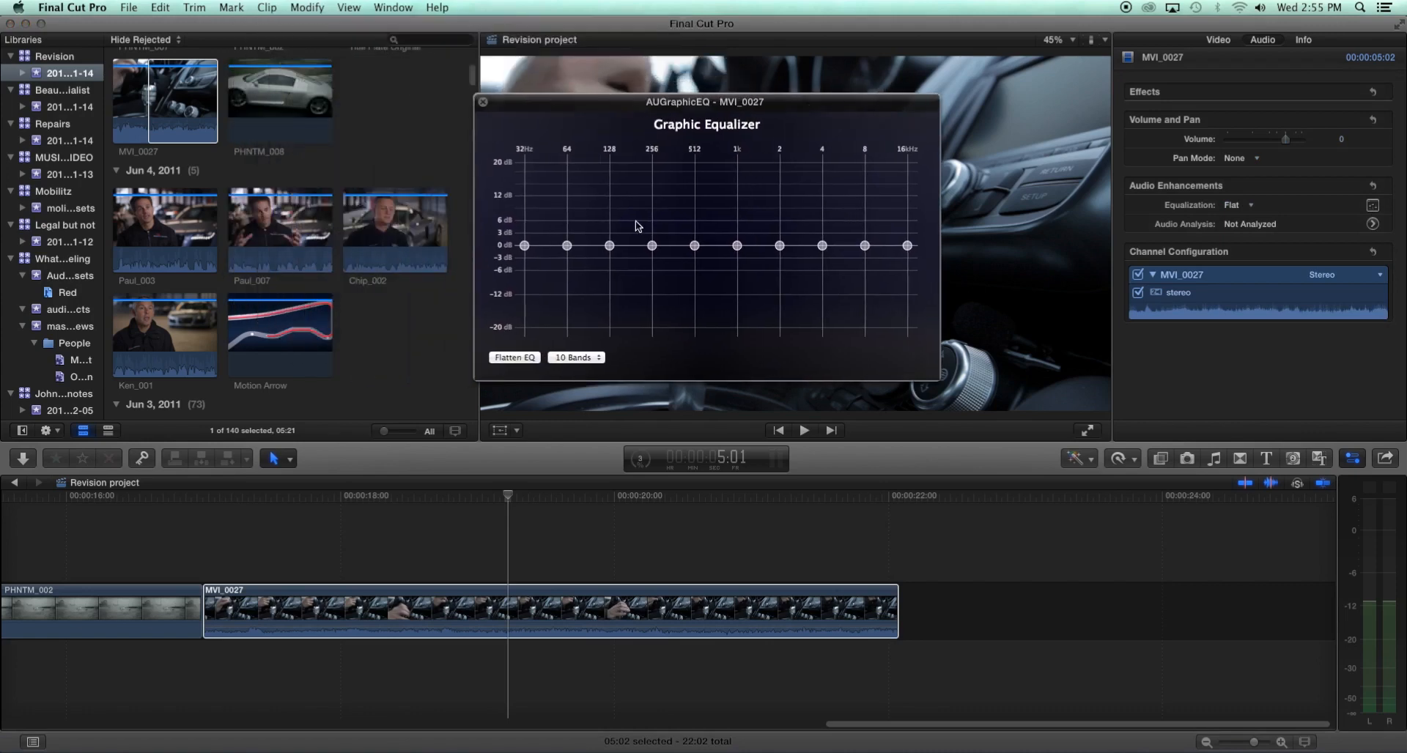
click(267, 612)
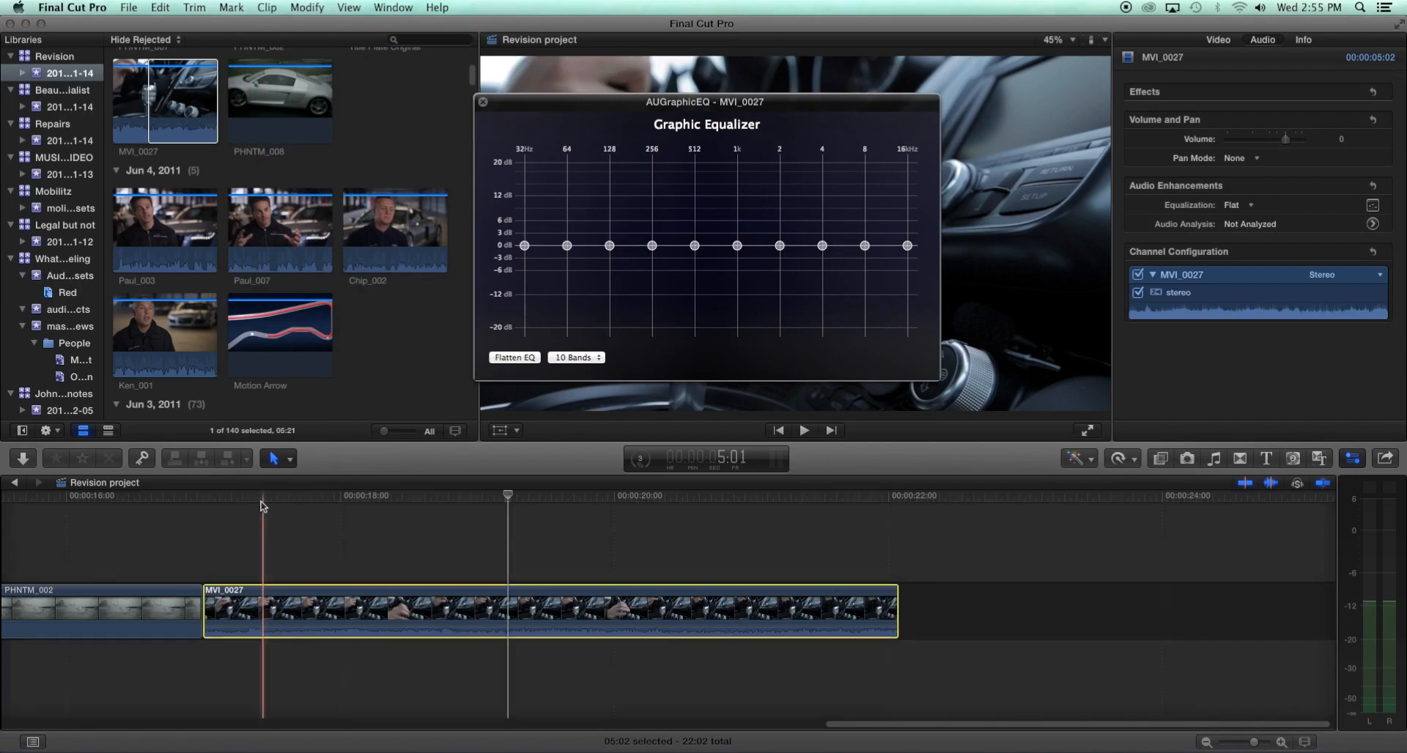
key(space)
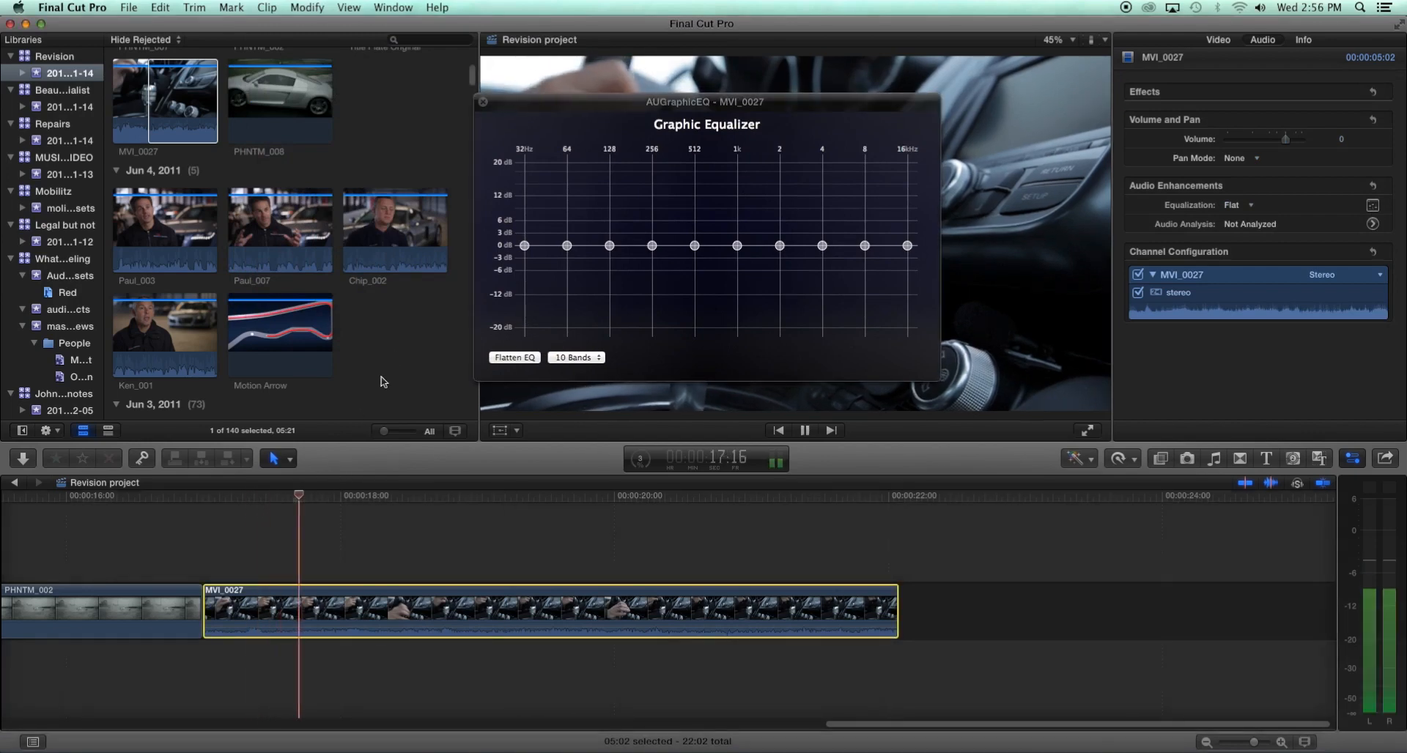
key(space)
Try moving individual equalizer bands on MVI_0027, set its equalization to Bass Boost, and review the result near the clip's start.
drag(525, 247, 525, 265)
drag(819, 244, 820, 266)
drag(733, 244, 737, 236)
drag(610, 245, 609, 235)
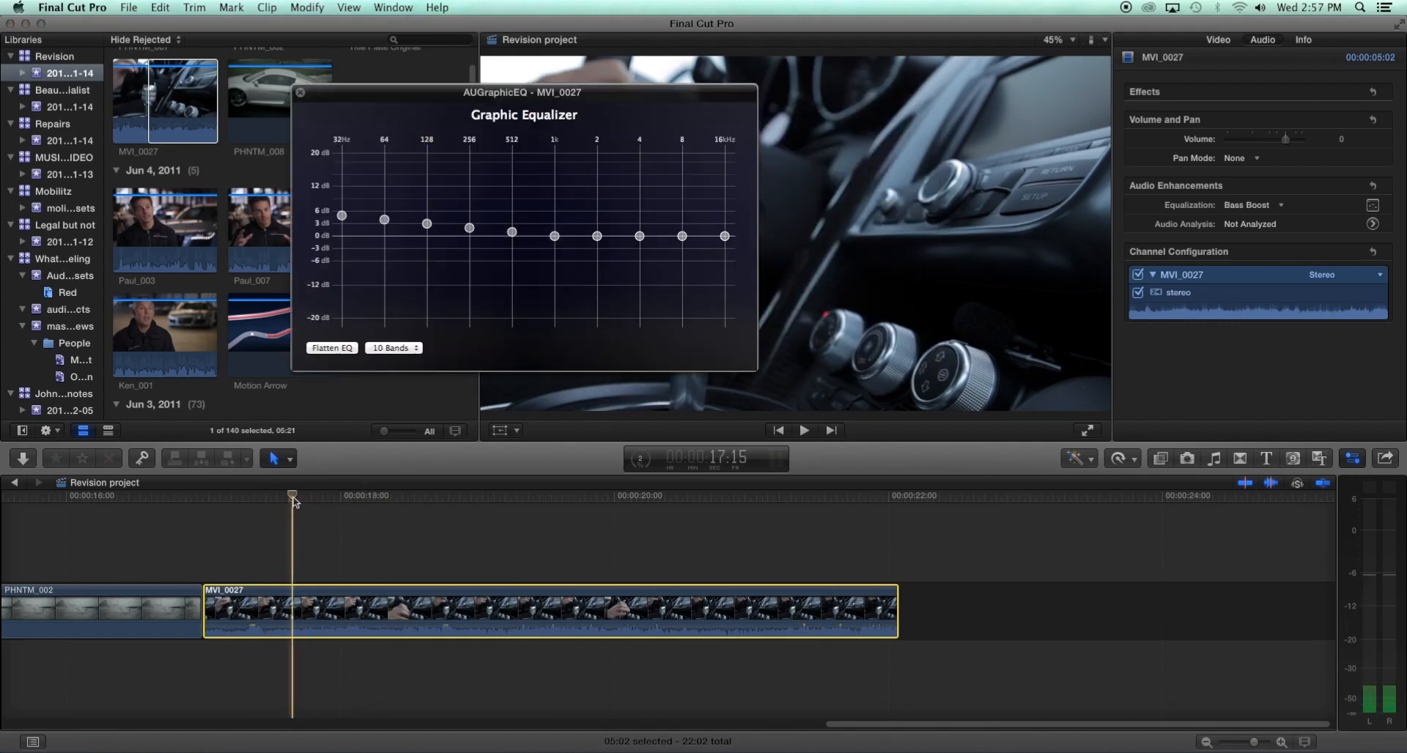
click(307, 502)
drag(307, 500, 354, 496)
click(1258, 325)
Analyze the MVI_0027 clip's audio, enable Background Noise Removal, and play the clip to check it.
click(1373, 224)
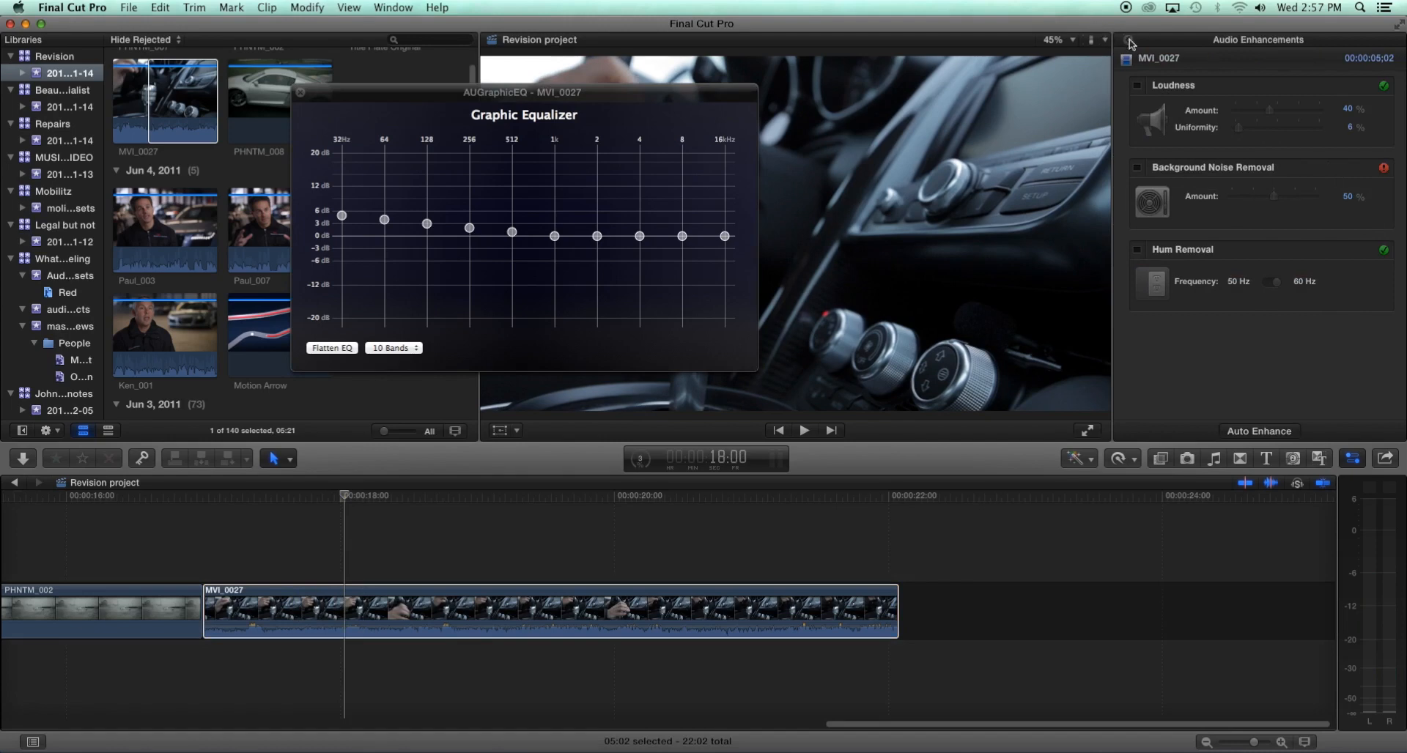
click(1128, 40)
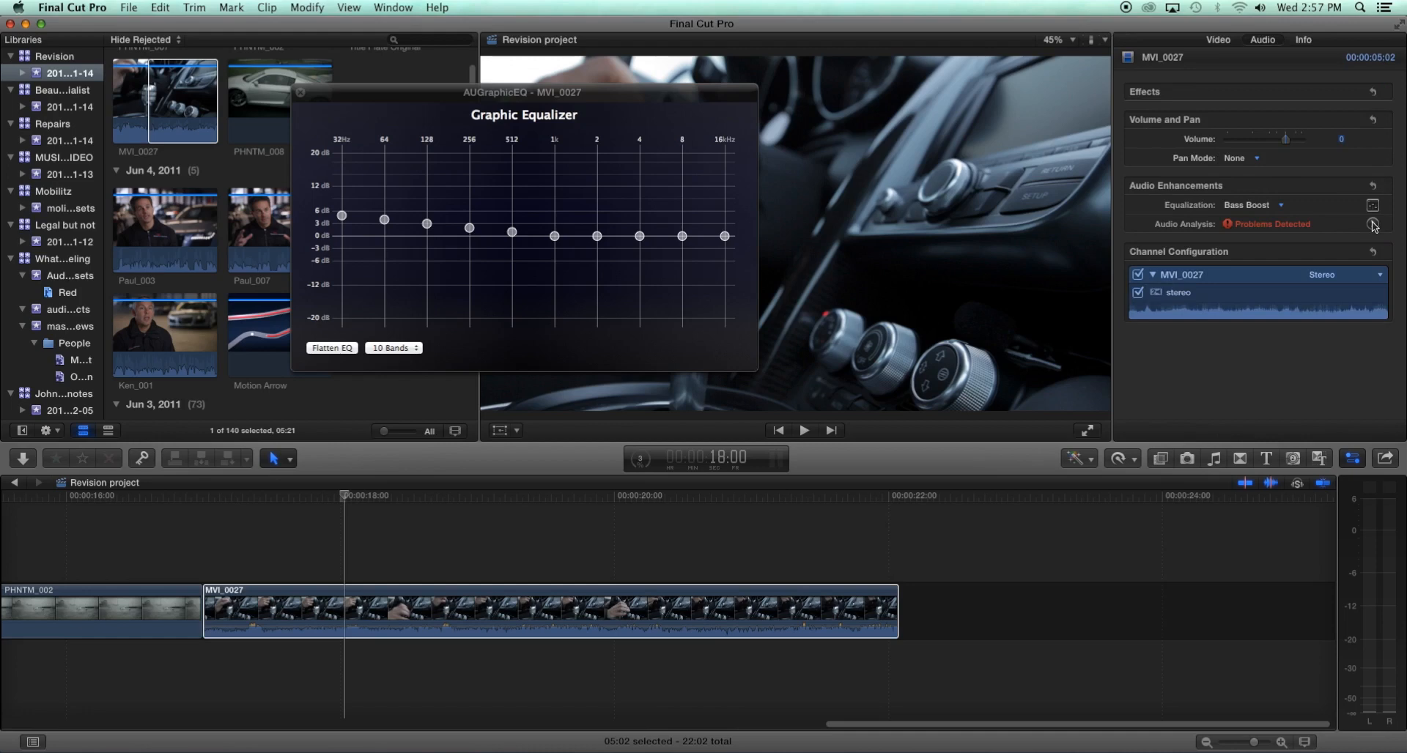
click(1372, 224)
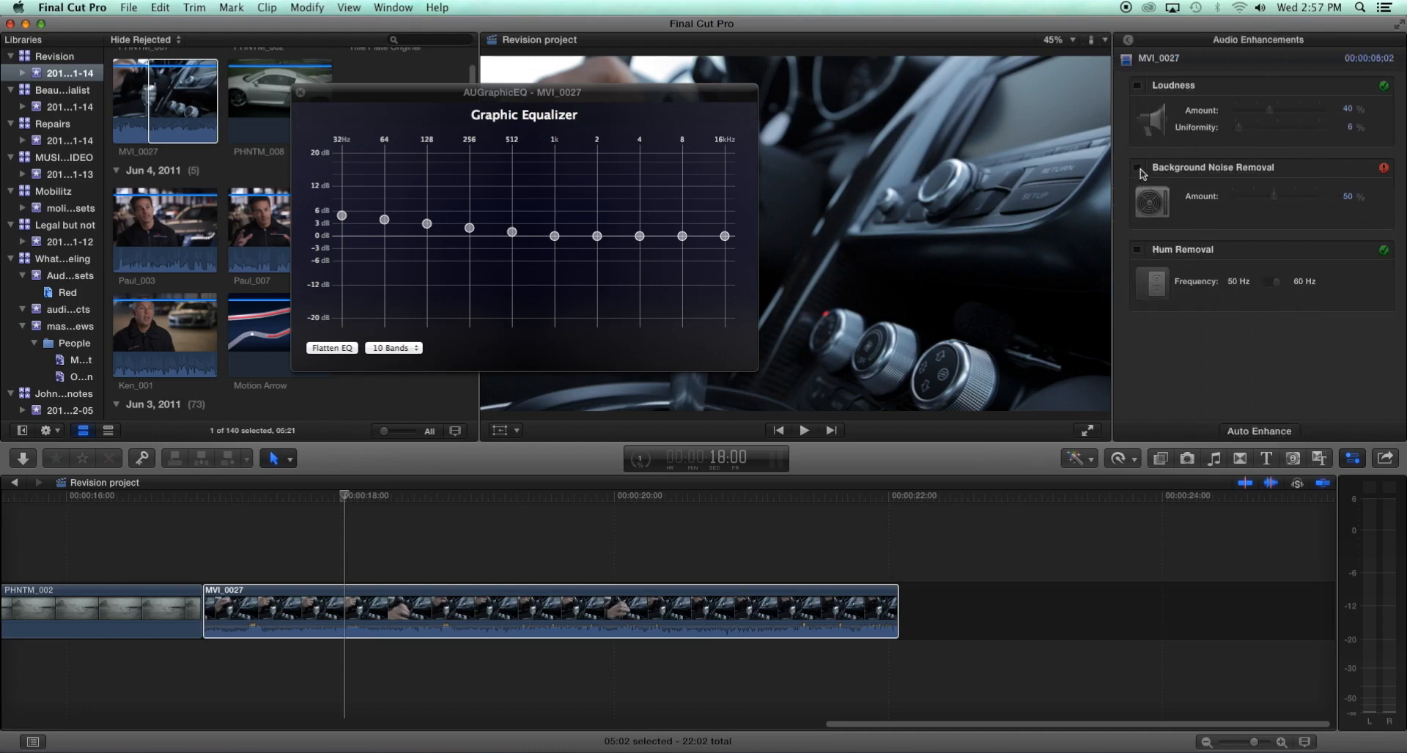
click(1137, 168)
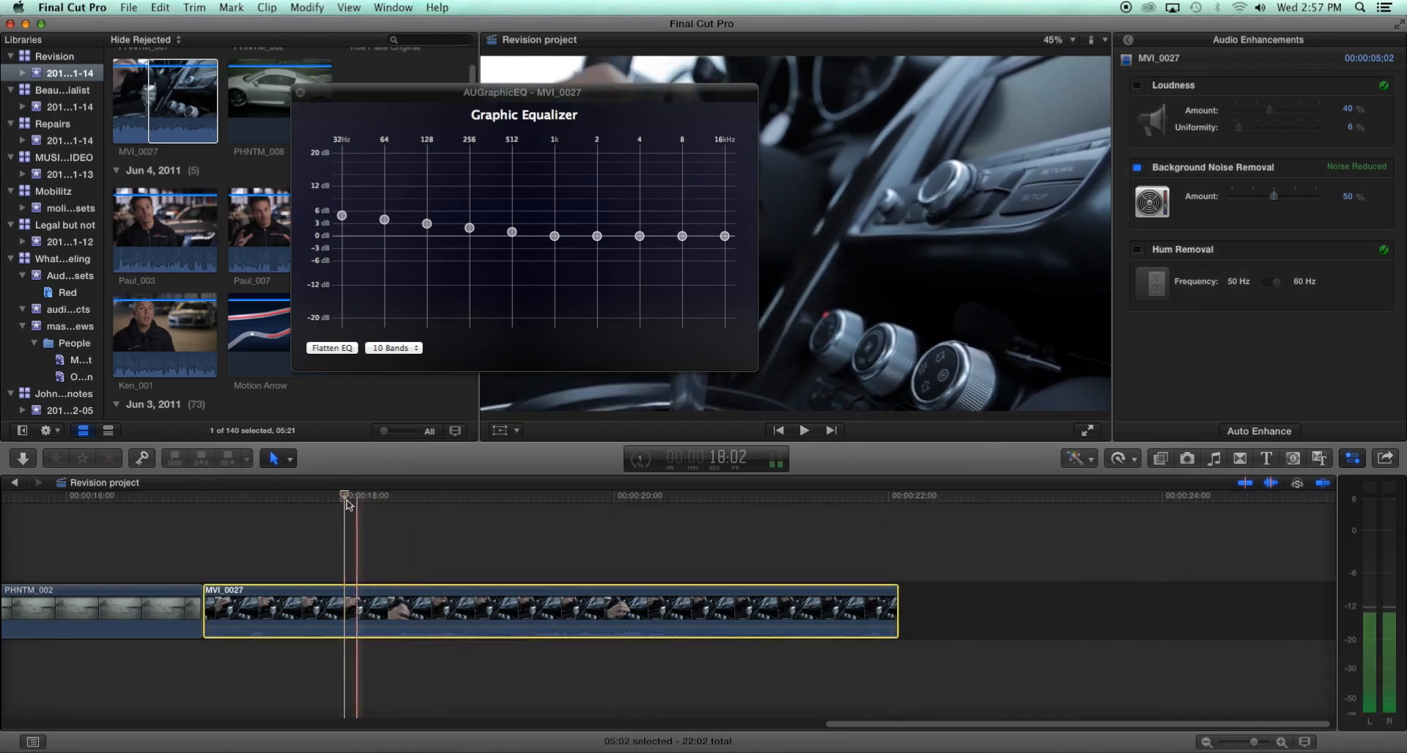
key(space)
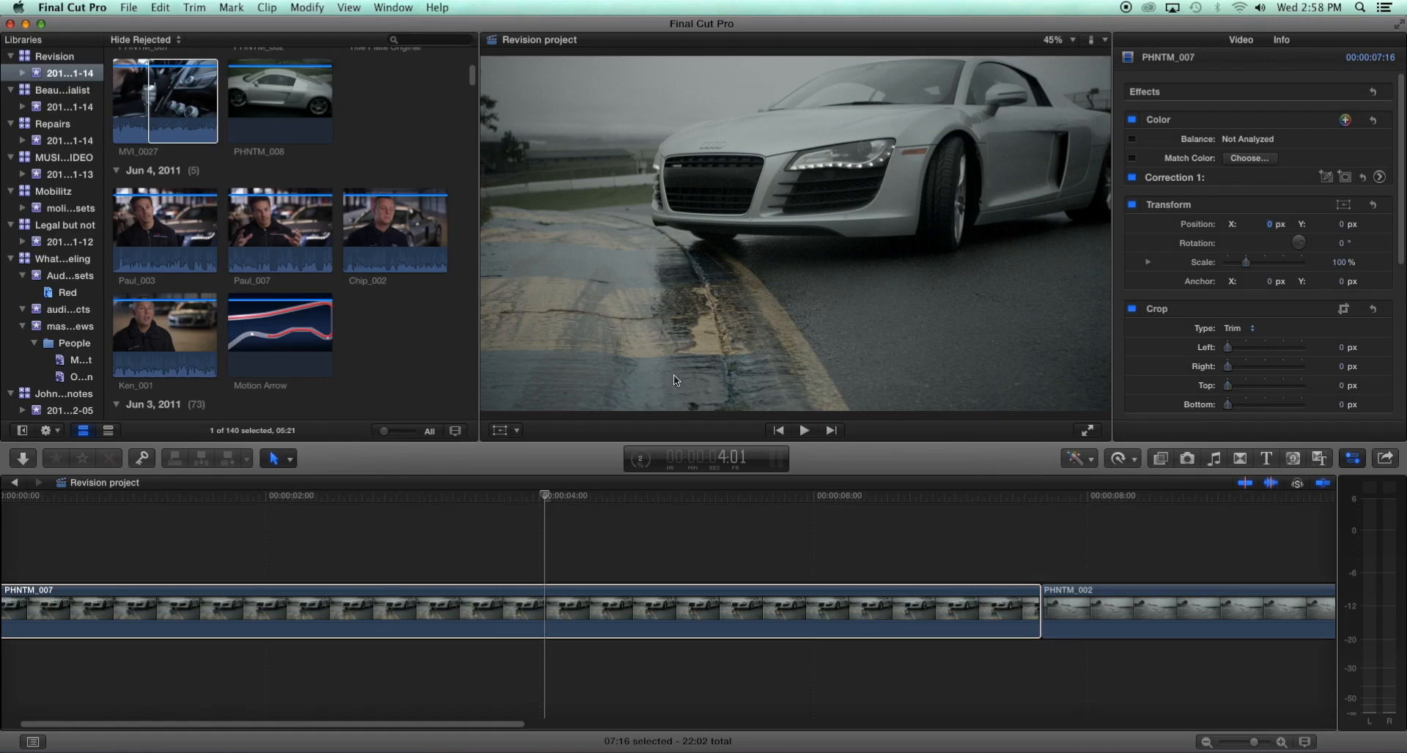
In PHNTM_007's Color Board, lower the midtone exposure to -4% and raise the global saturation.
click(642, 496)
drag(662, 501, 624, 498)
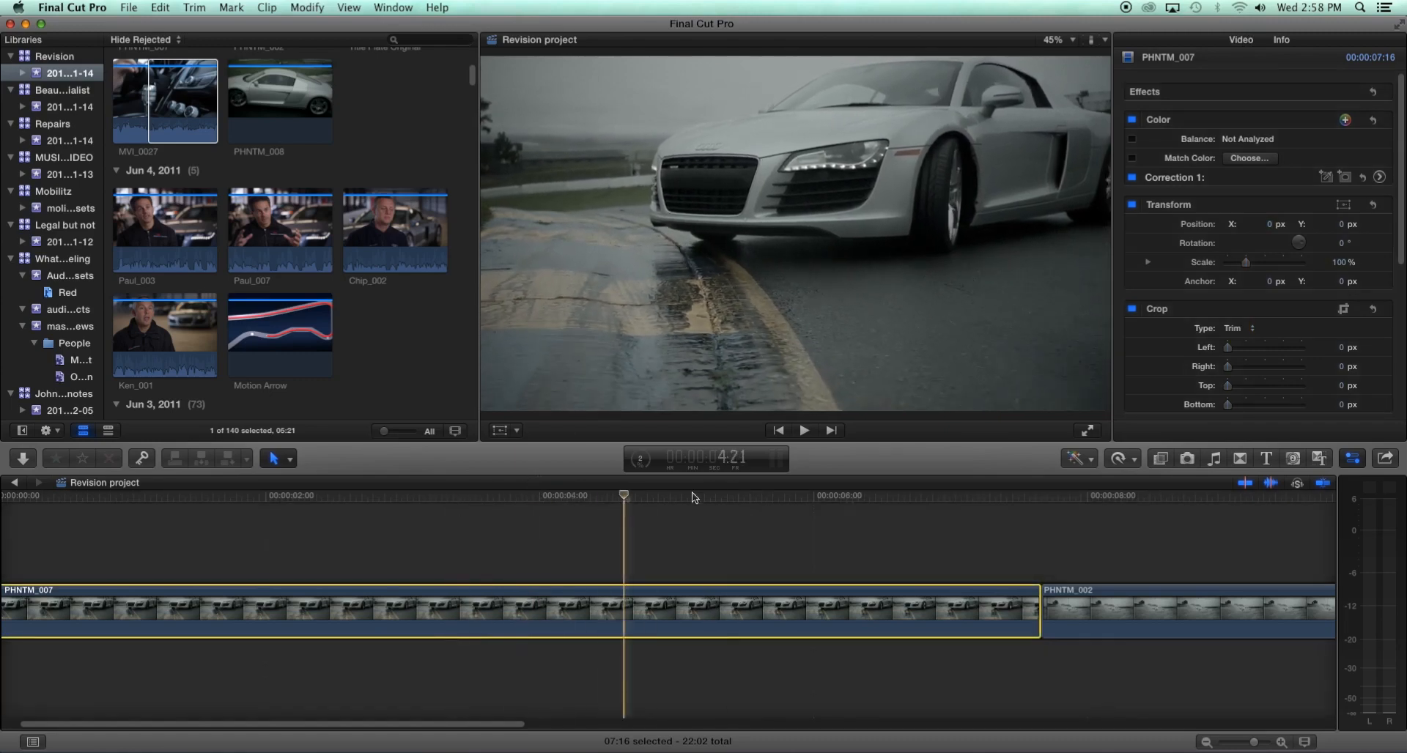
click(1091, 461)
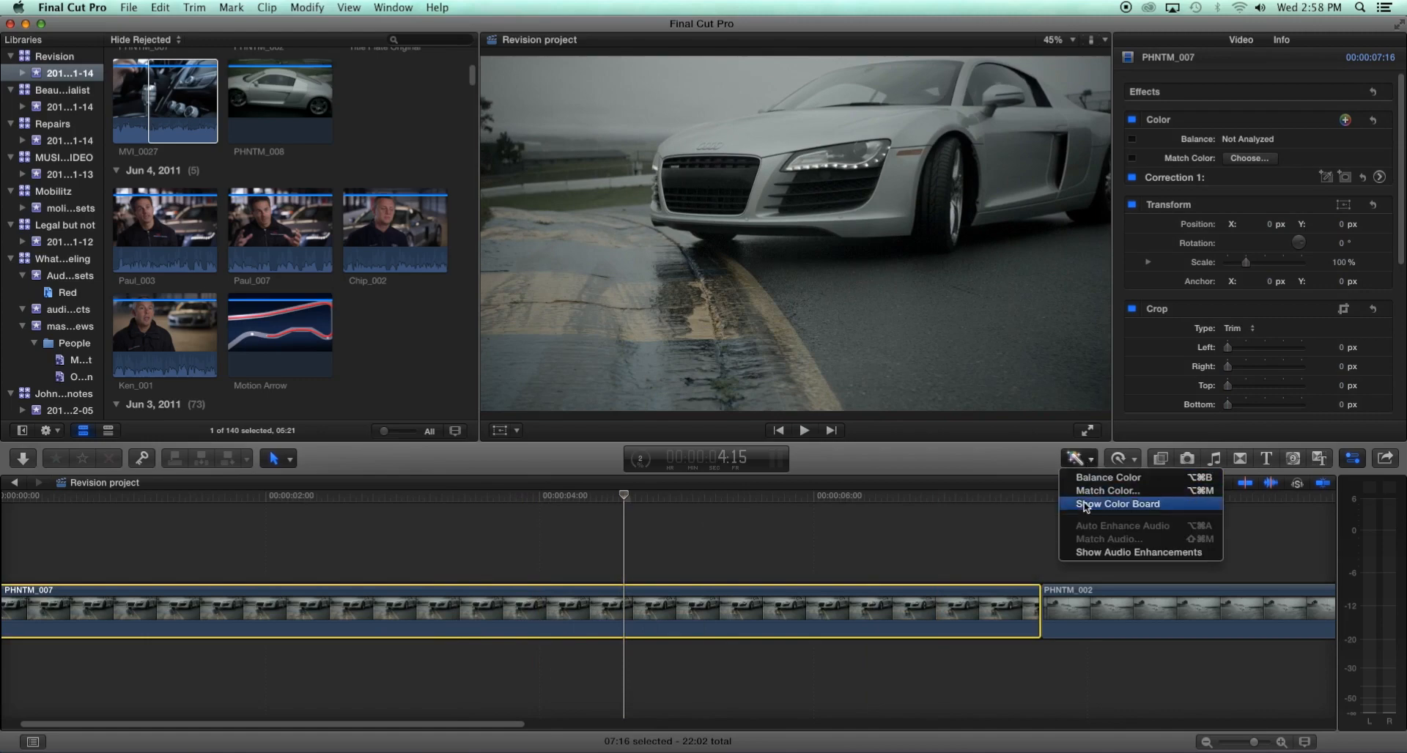
click(1086, 506)
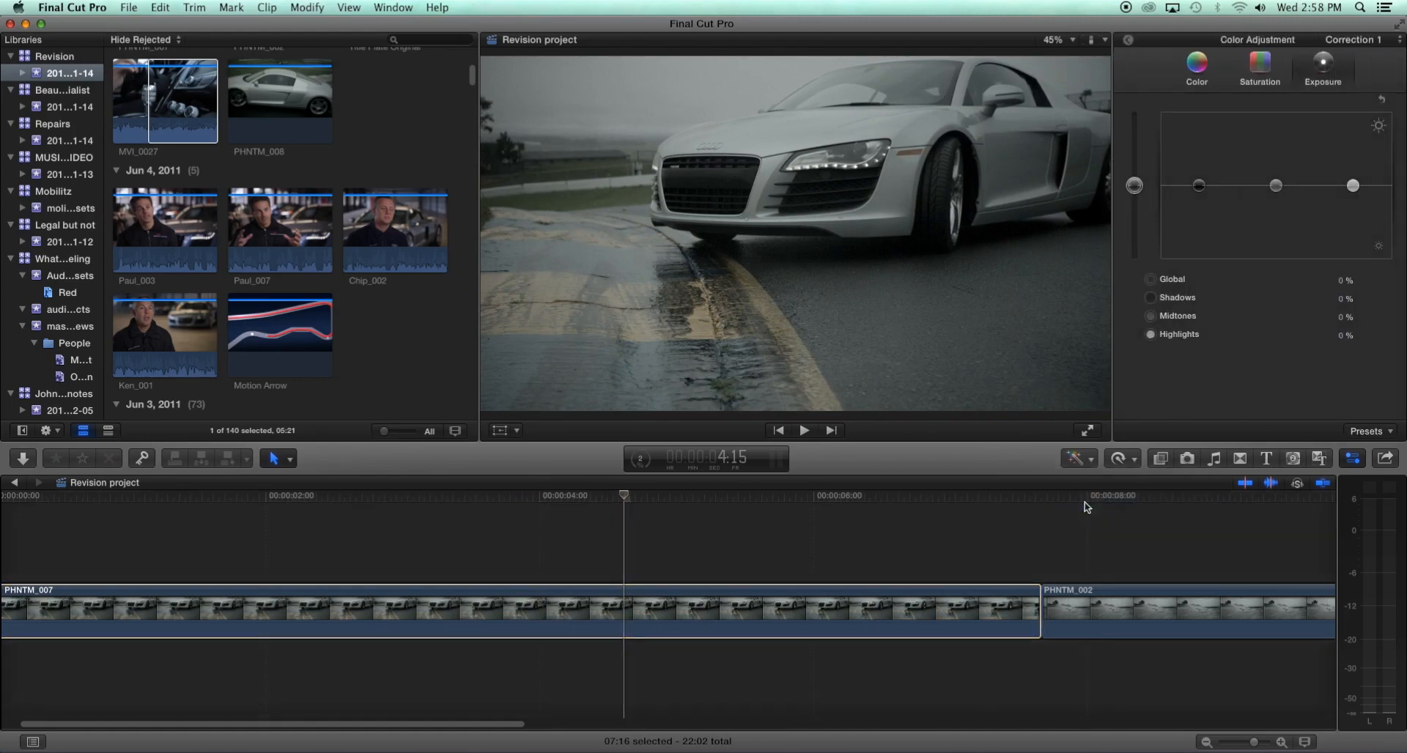
drag(1276, 190, 1278, 192)
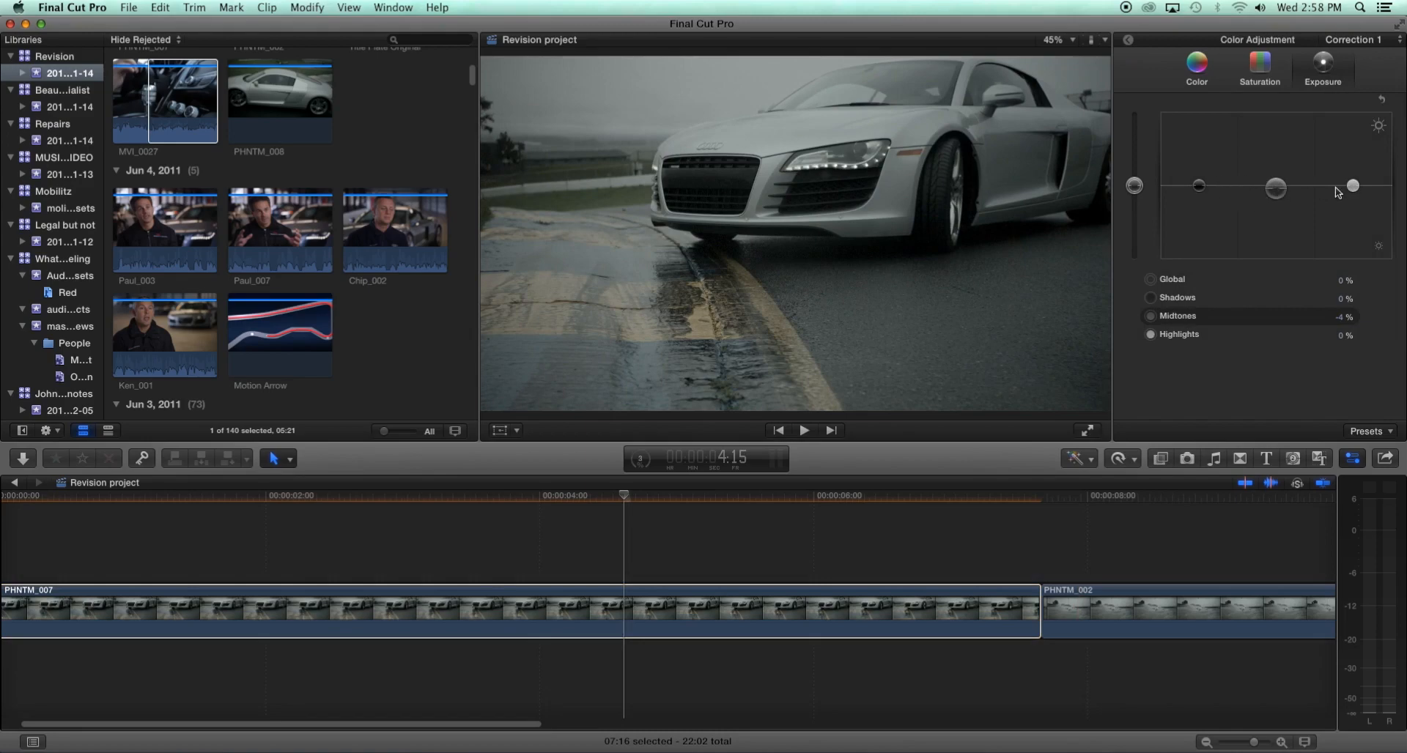
click(1259, 68)
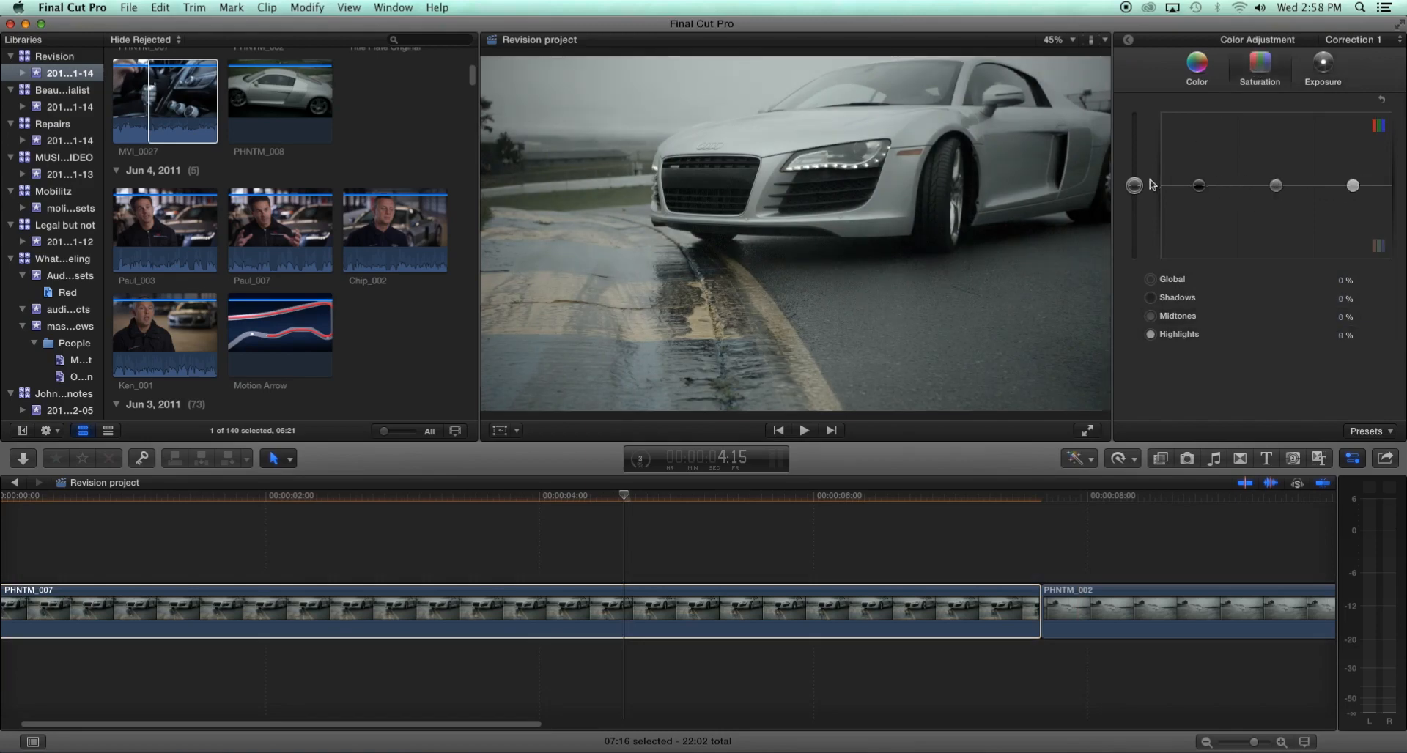
drag(1134, 189, 1145, 142)
Try a green global color tint of about 92° and 6% on PHNTM_007 and reset the color adjustment.
click(1191, 65)
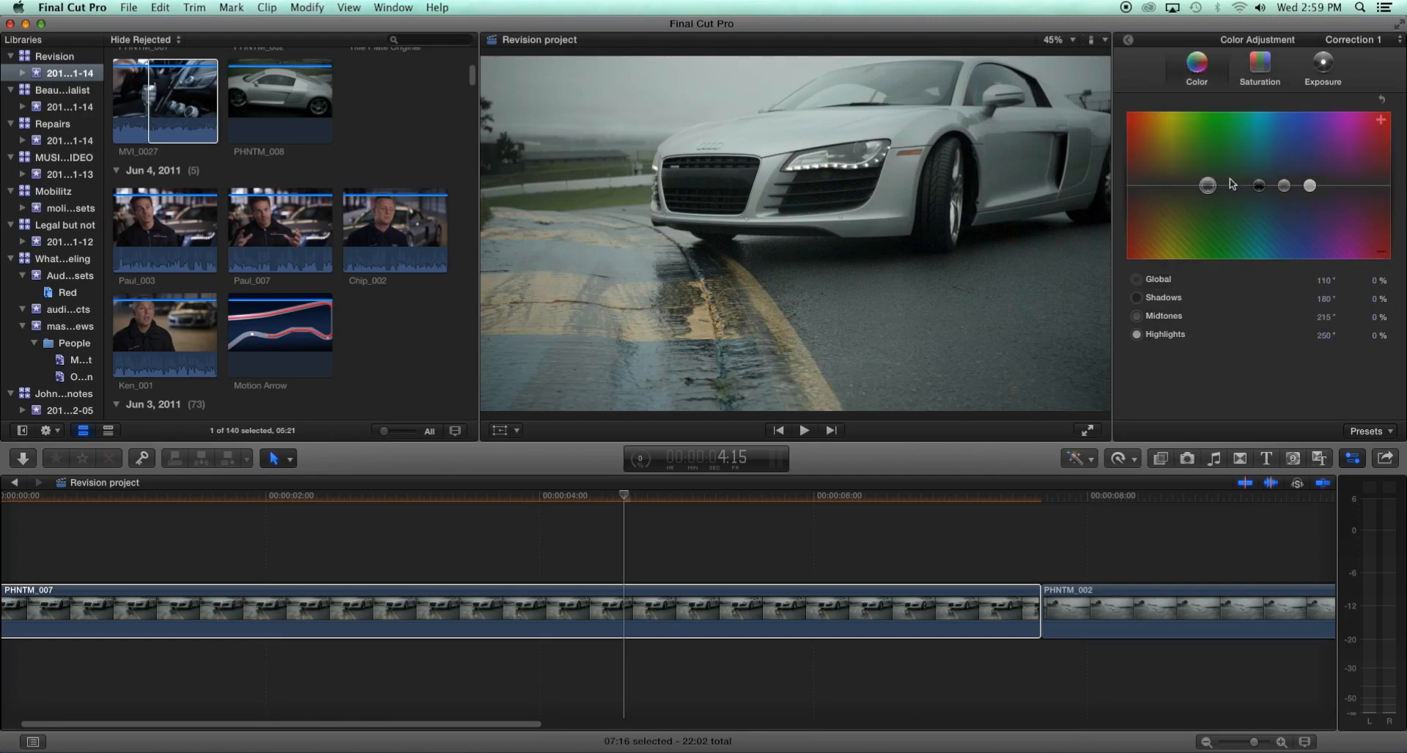
mouse_move(1209, 188)
mouse_down()
mouse_move(1210, 177)
mouse_move(1332, 189)
mouse_move(1196, 186)
mouse_up()
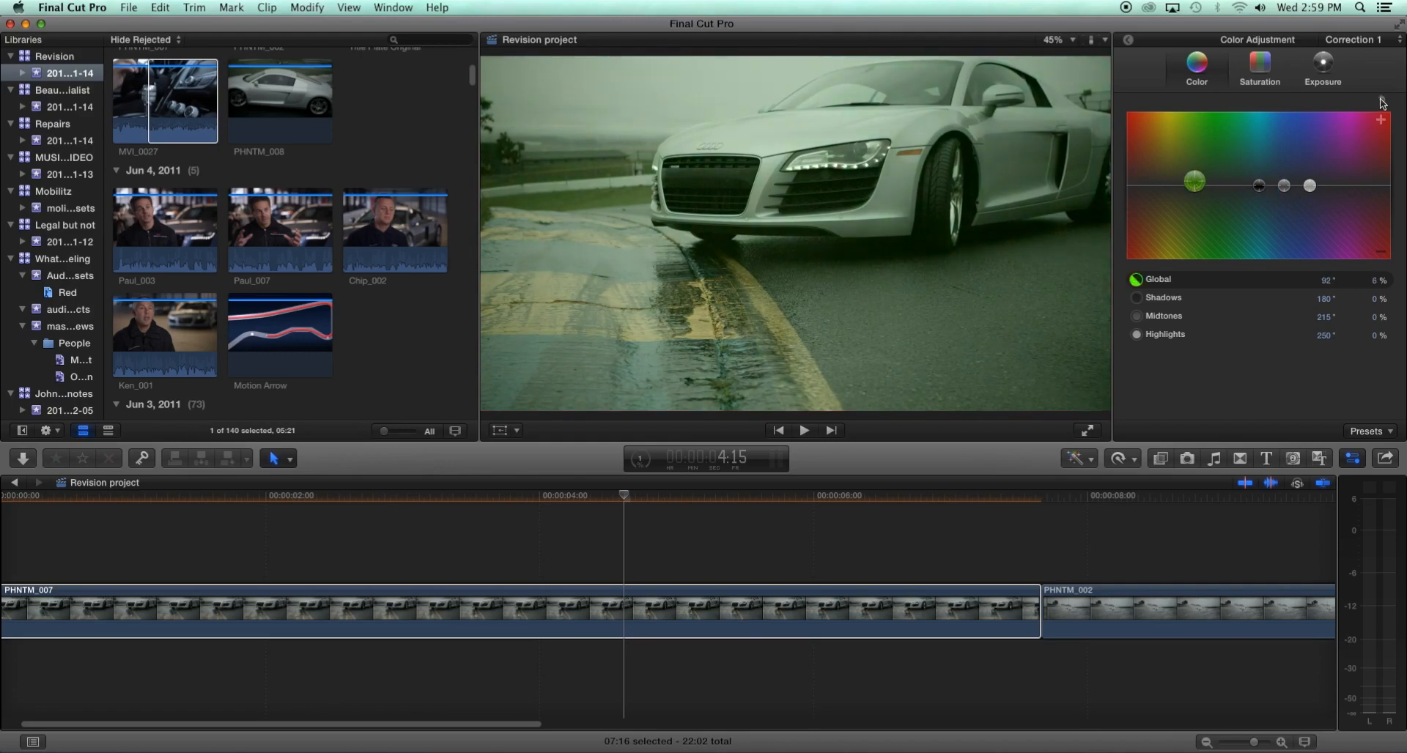
click(1382, 101)
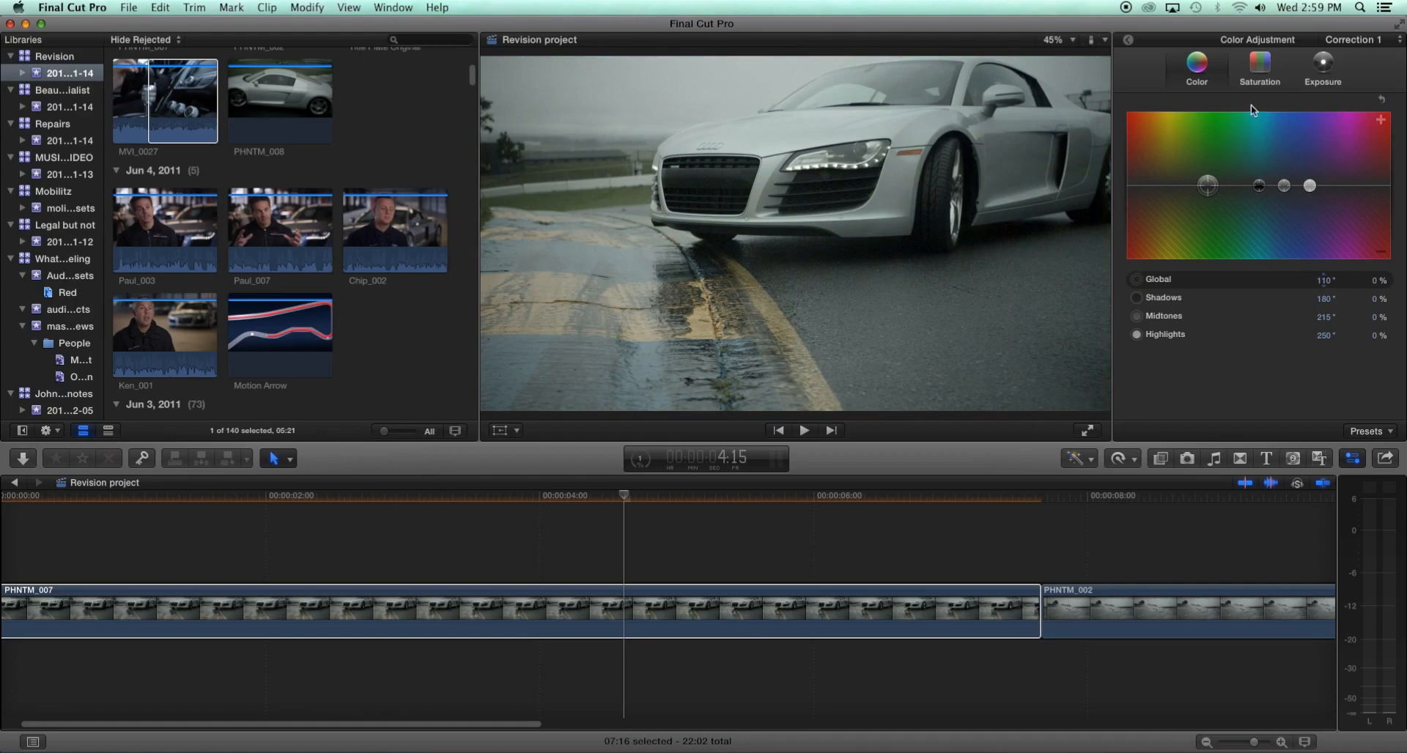
Try the Cool and Cold CCD color presets on the PHNTM_007 clip.
click(1382, 434)
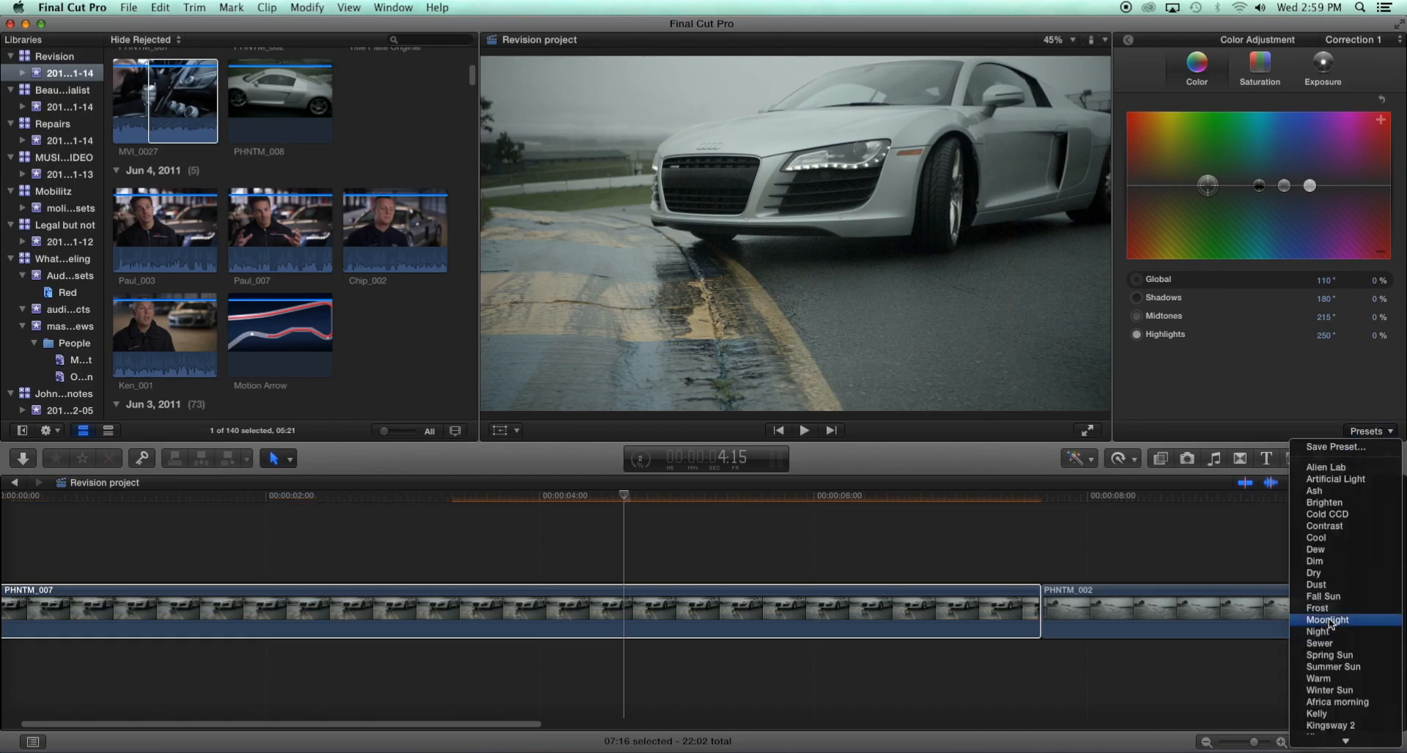
click(1324, 541)
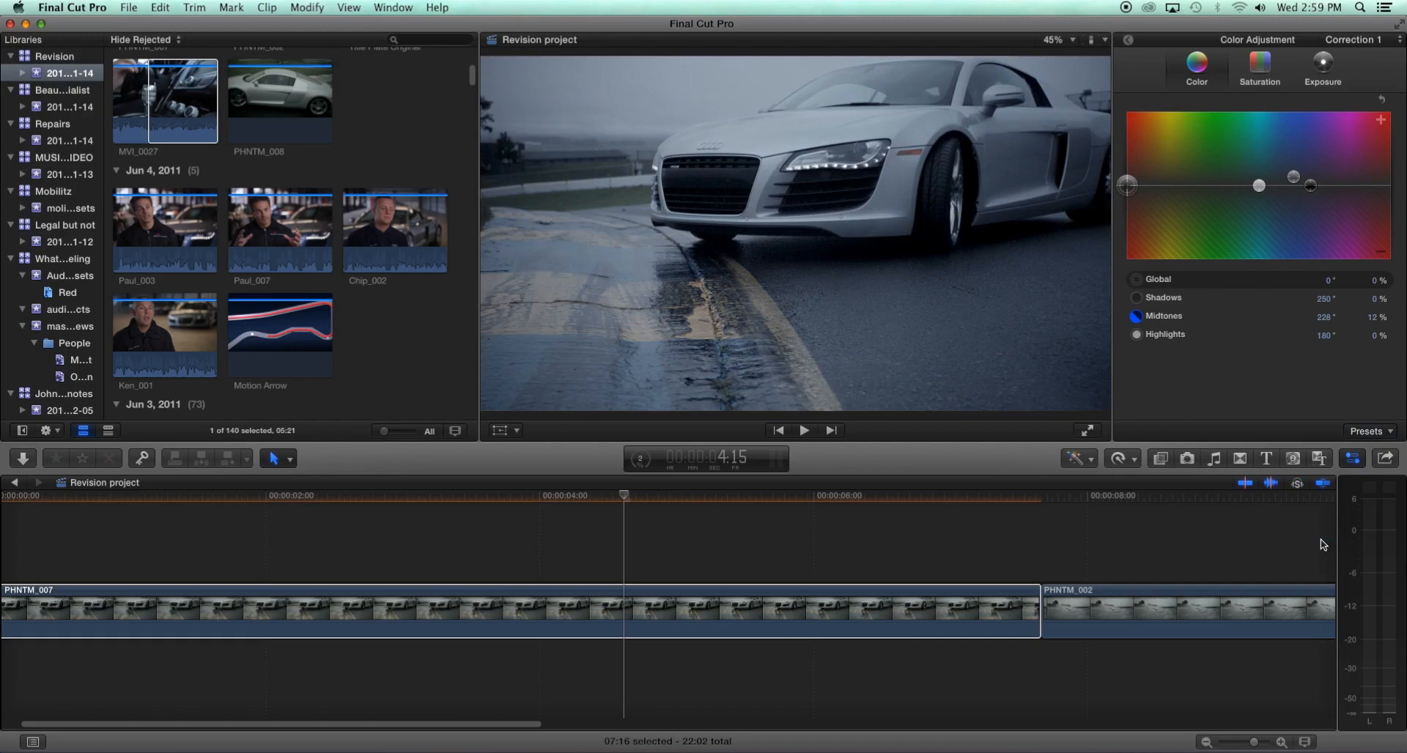
click(940, 485)
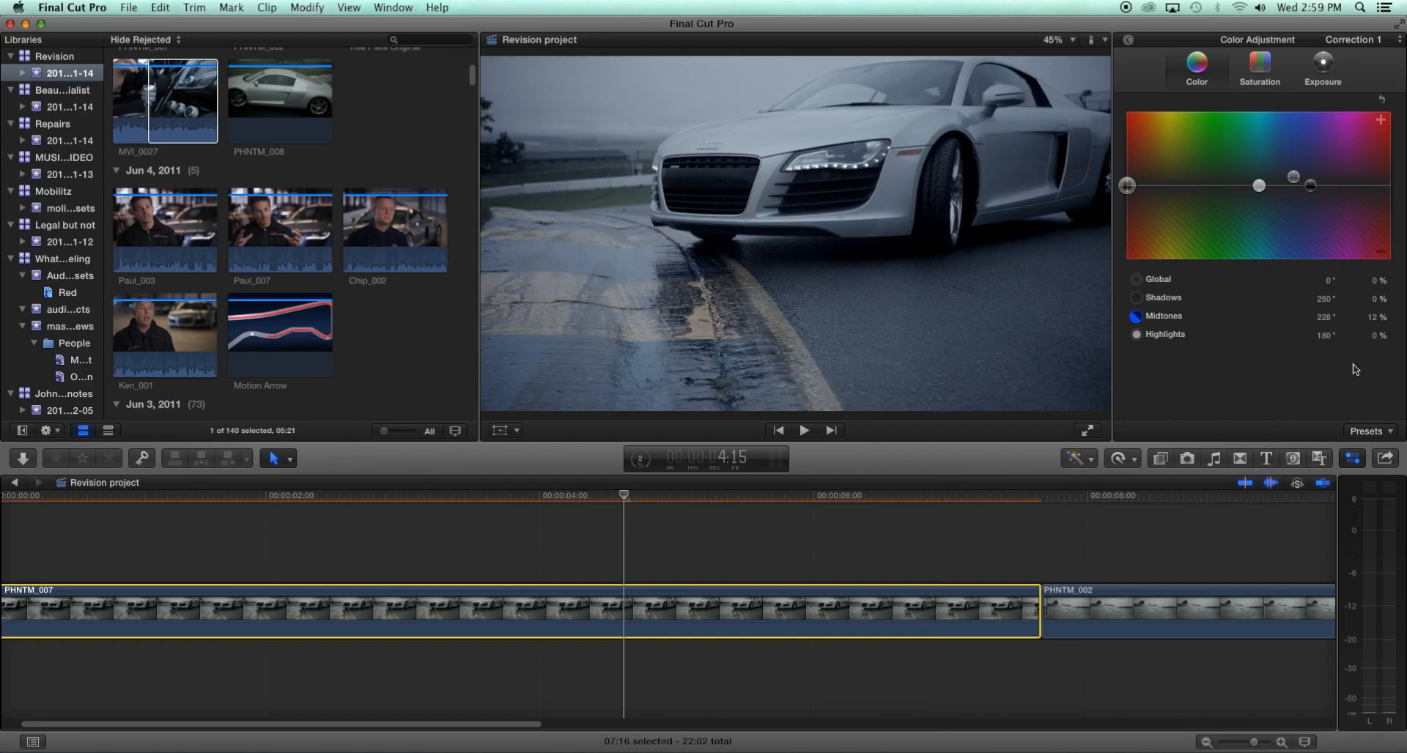
click(1371, 431)
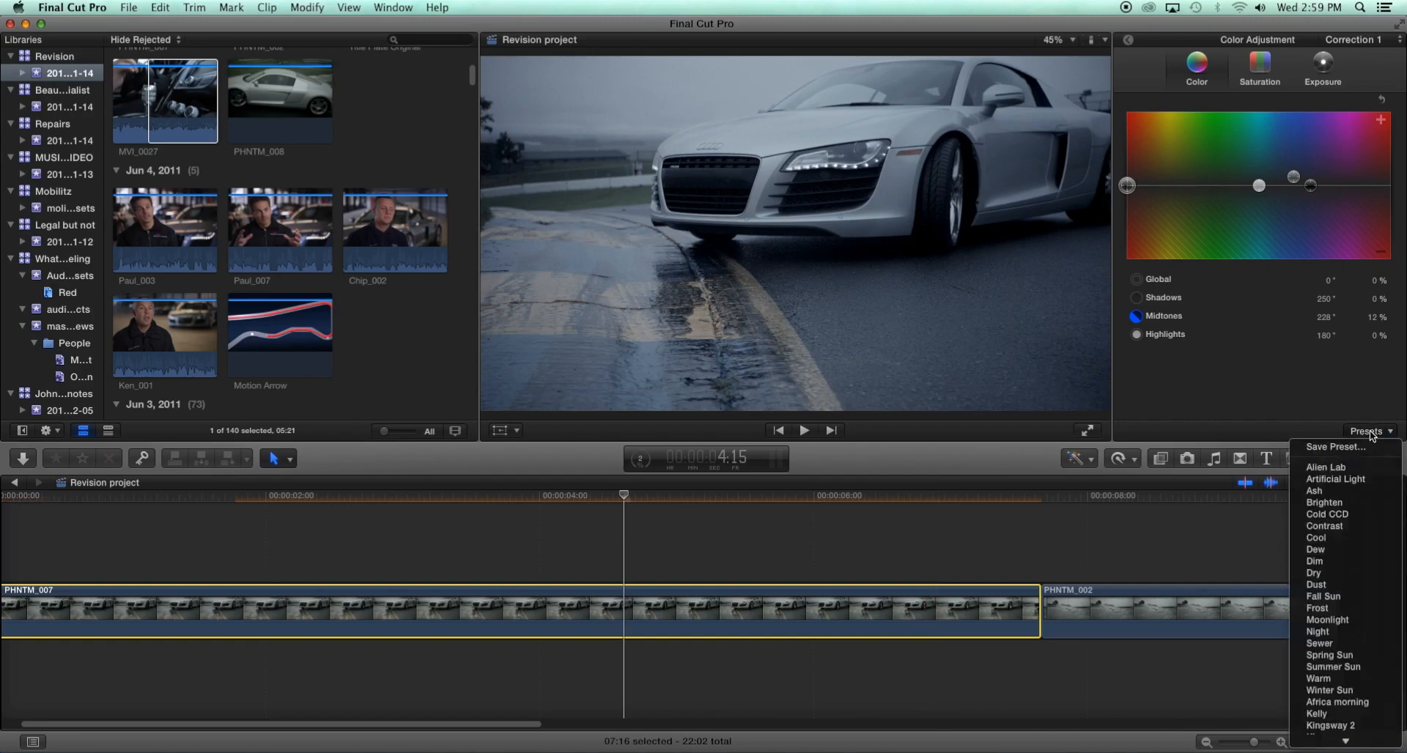
click(1332, 516)
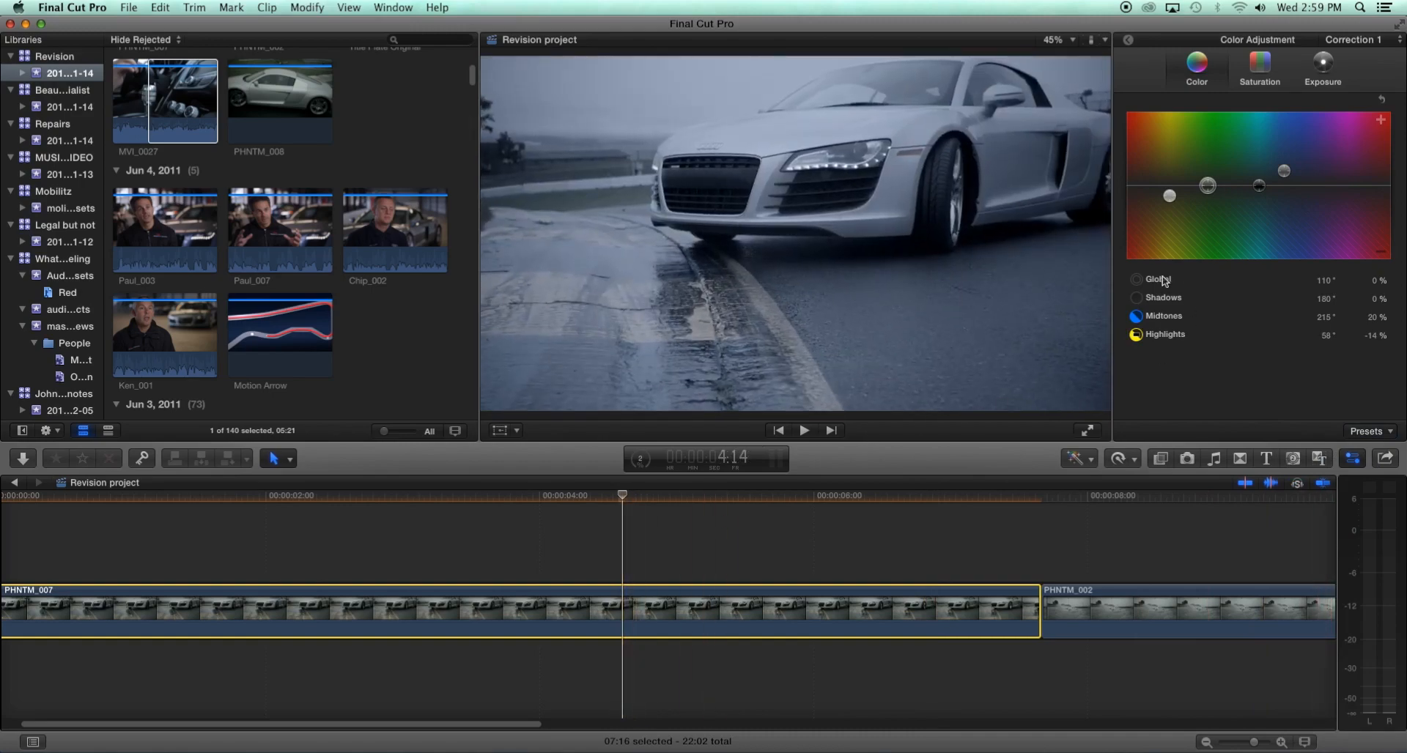
Apply a teal-blue color preset to PHNTM_007 and shift its shadows to 237° and -11%.
click(1369, 431)
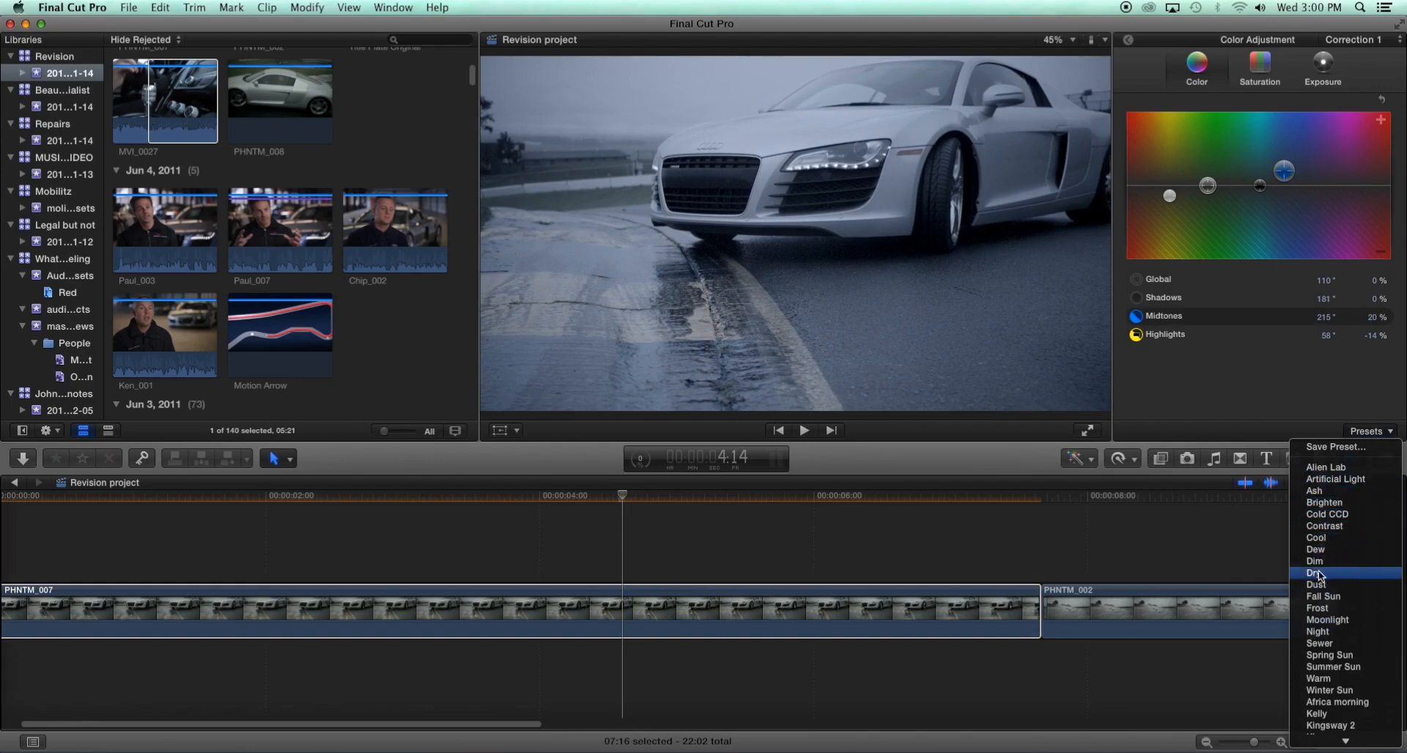
click(1320, 480)
drag(1295, 187, 1297, 194)
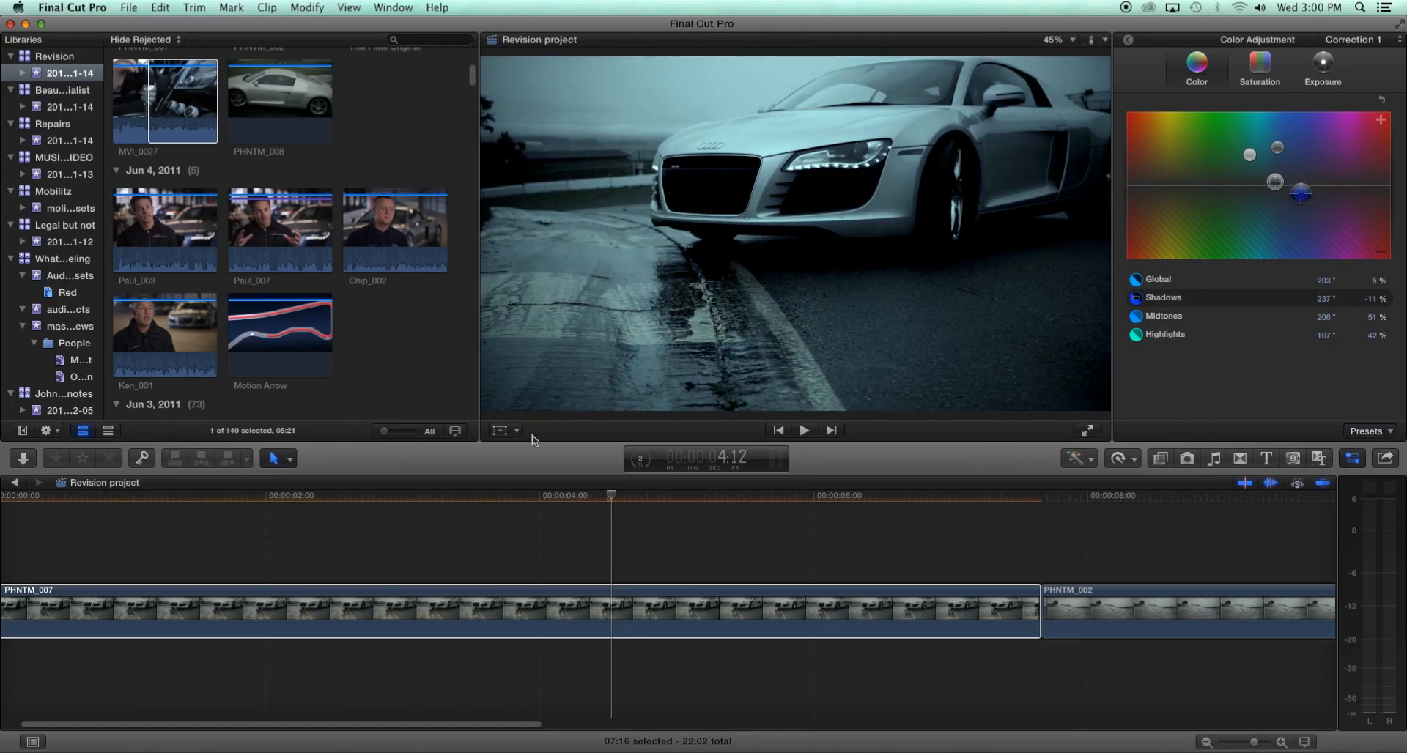
Review the graded PHNTM_007 clip at about 4:02 and open the option for saving its color correction as a preset.
drag(614, 500, 553, 519)
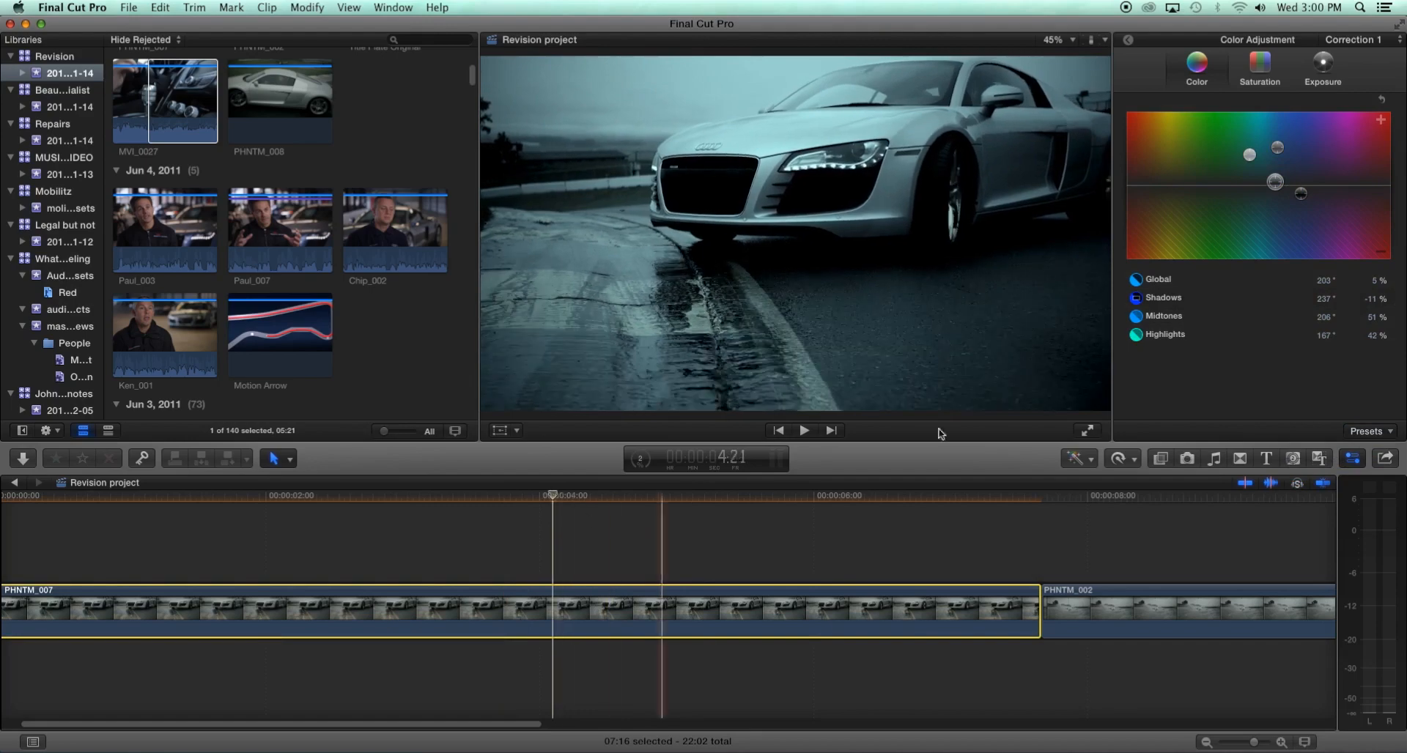
click(1371, 432)
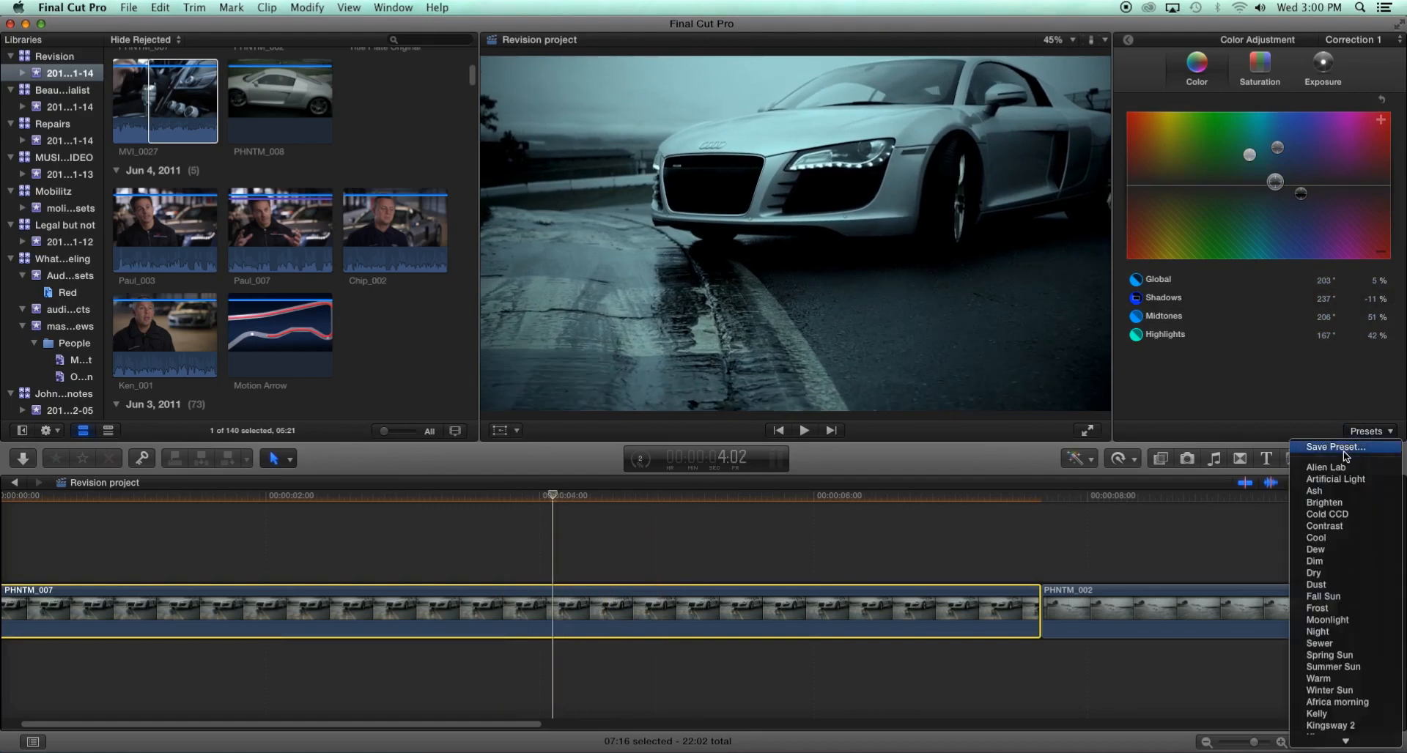
click(1345, 455)
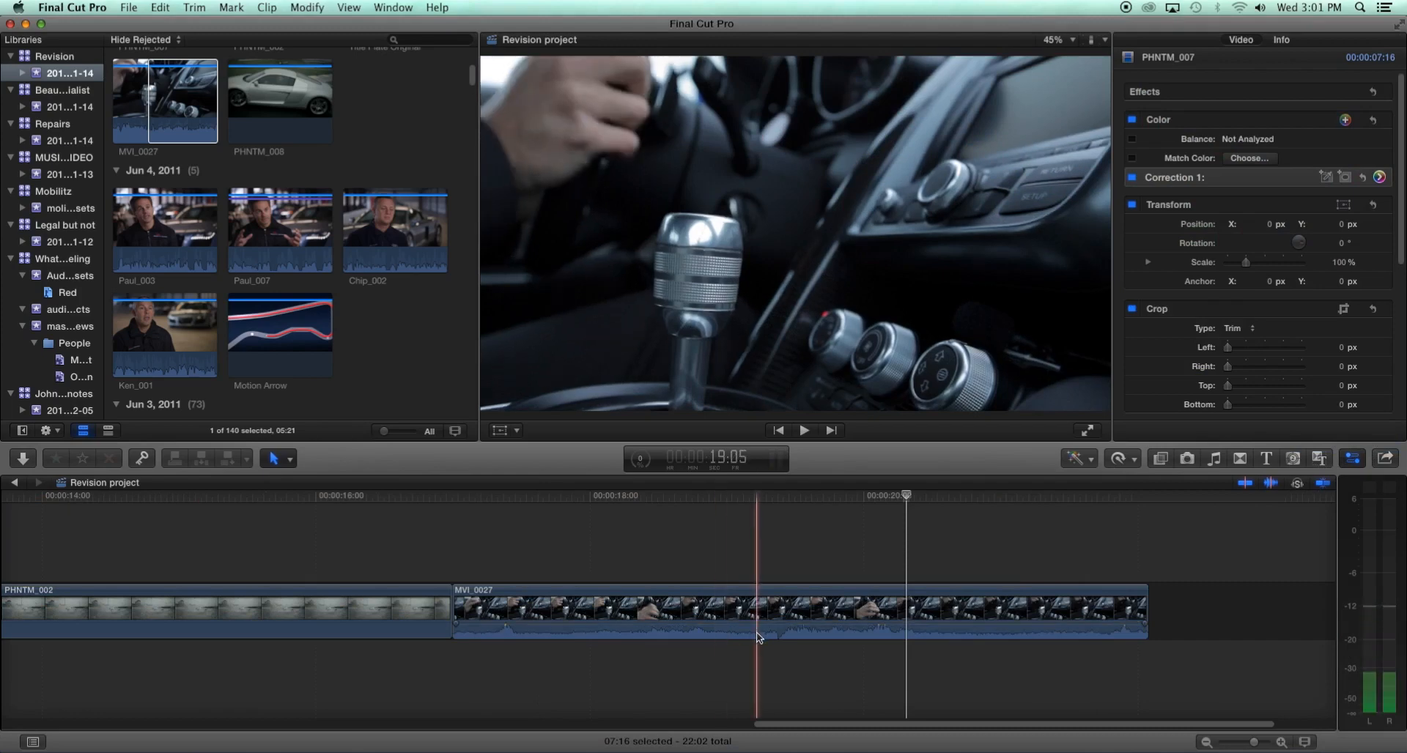
Expand MVI_0027's audio and extend it under PHNTM_002 and past the video's end, to a duration of about 6:18.
click(758, 638)
double_click(759, 638)
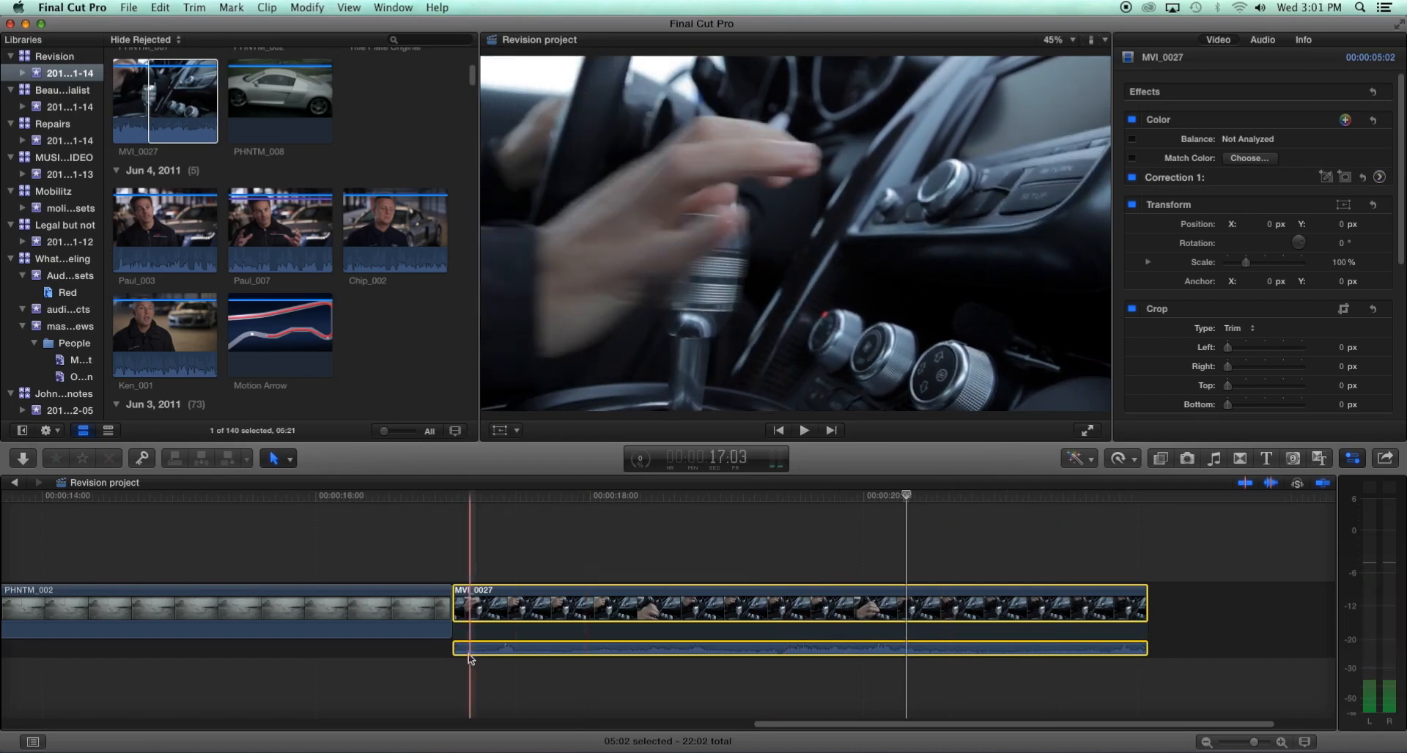
drag(455, 649, 338, 652)
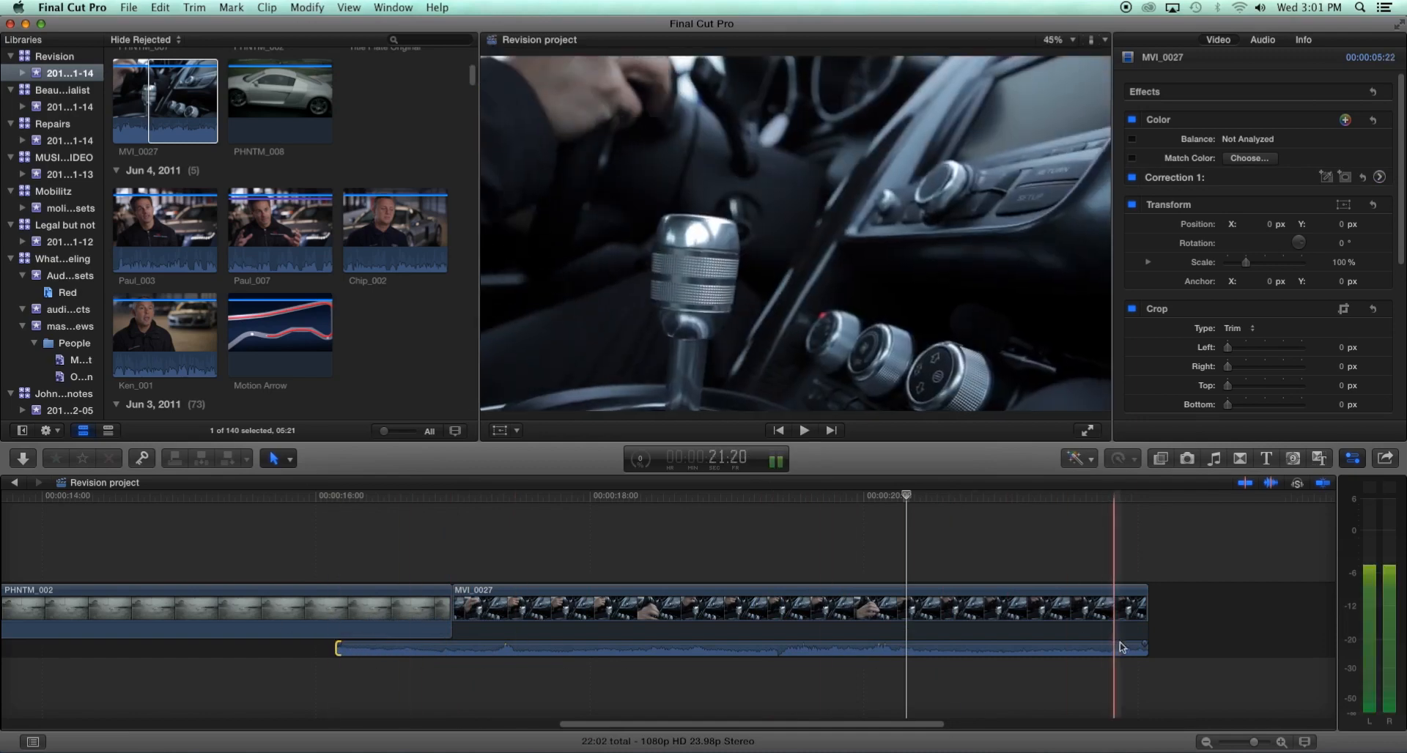
drag(1148, 649, 1260, 649)
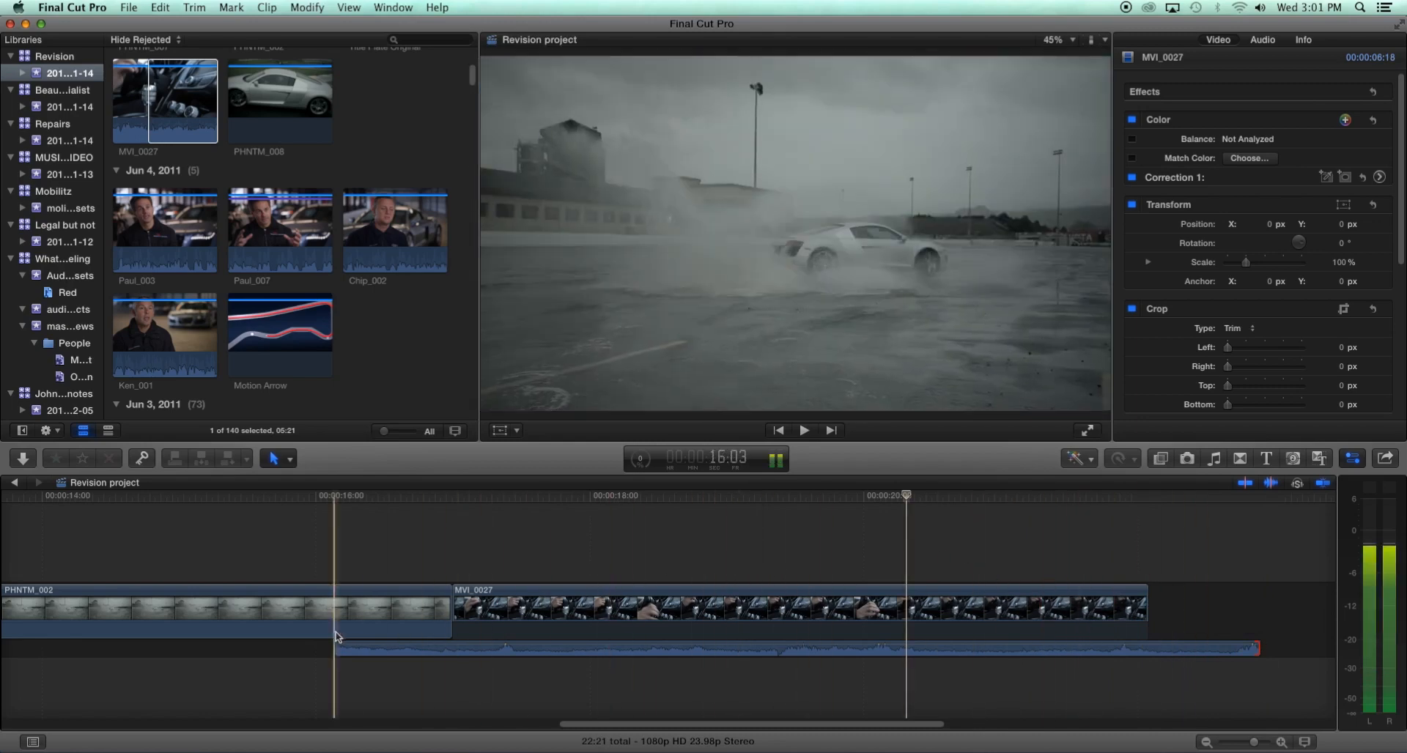
Detach the MVI_0027 audio into its own connected clip and raise its volume to 8 dB.
click(691, 649)
right_click(756, 650)
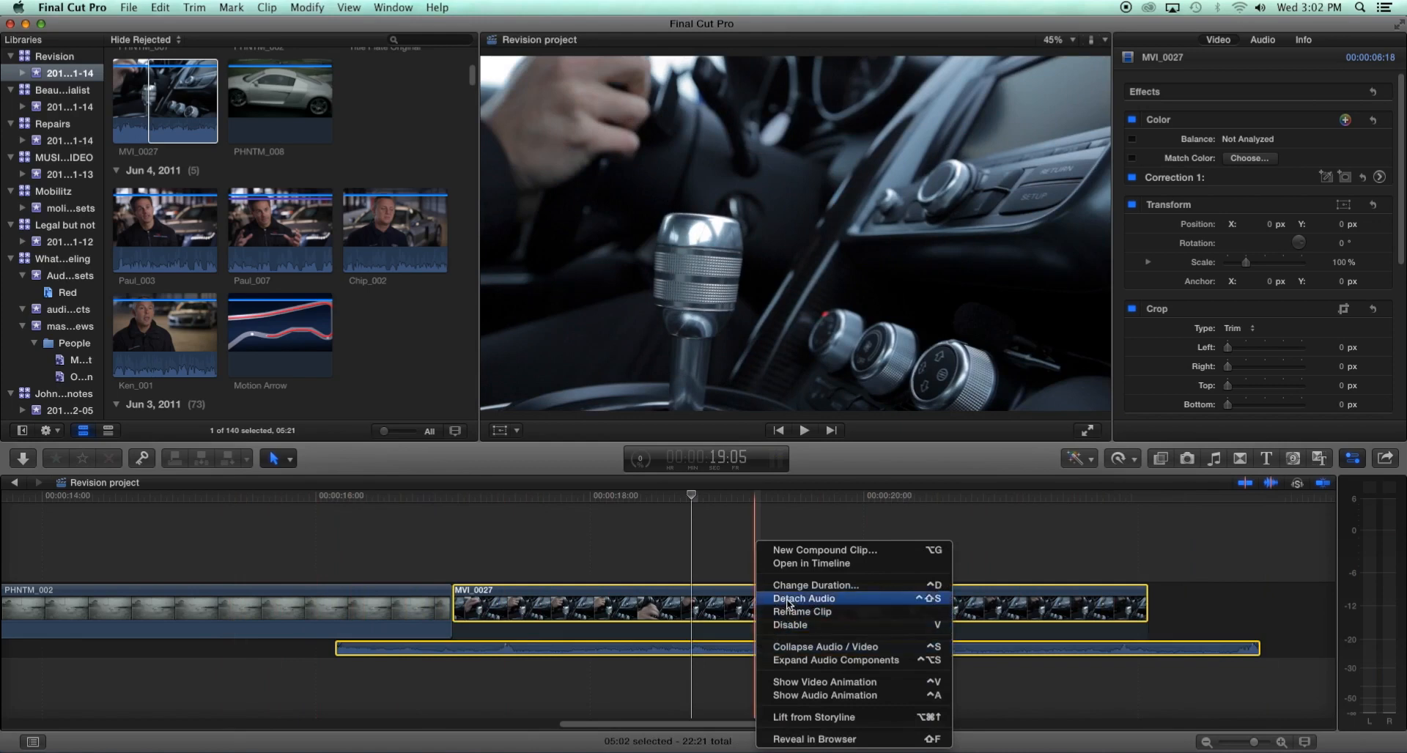
click(789, 600)
click(785, 659)
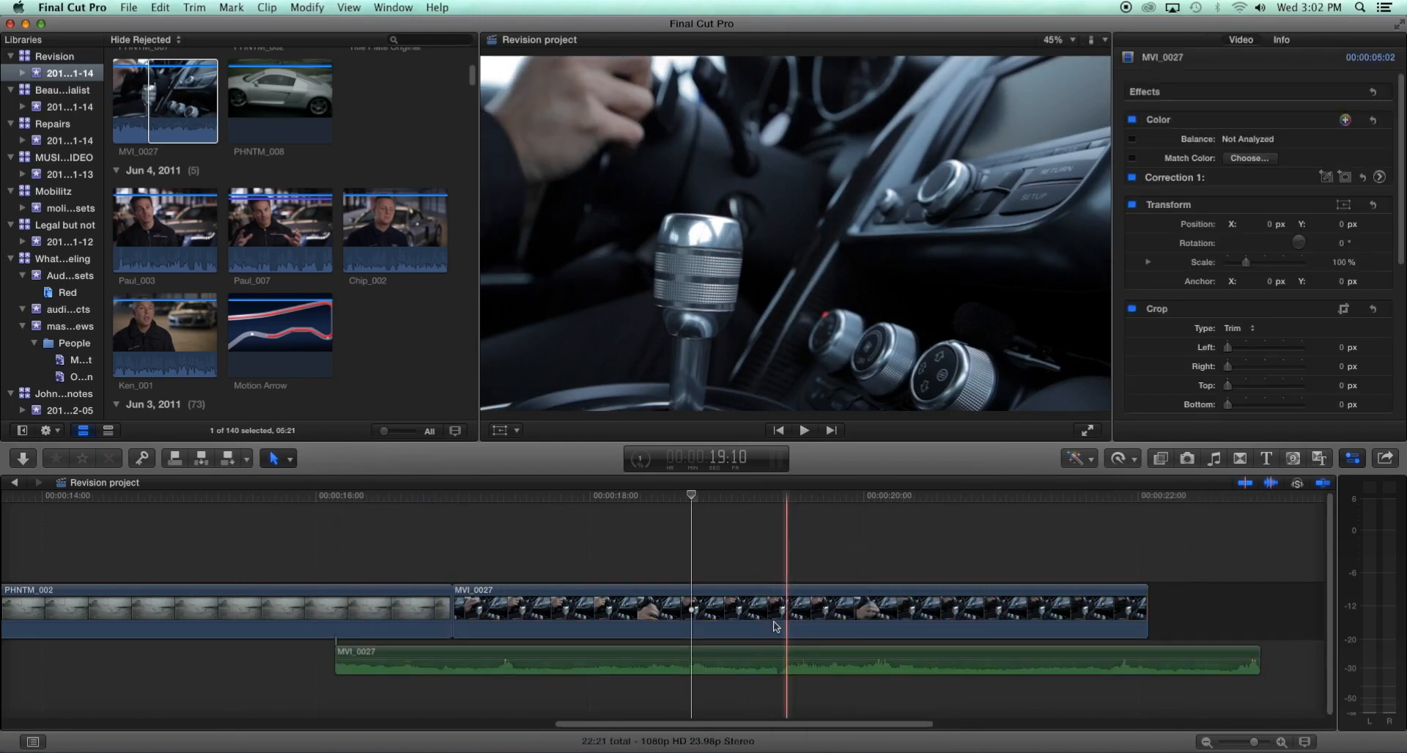
mouse_move(758, 658)
mouse_down()
mouse_move(774, 658)
mouse_move(583, 661)
mouse_move(782, 654)
mouse_move(758, 654)
mouse_up()
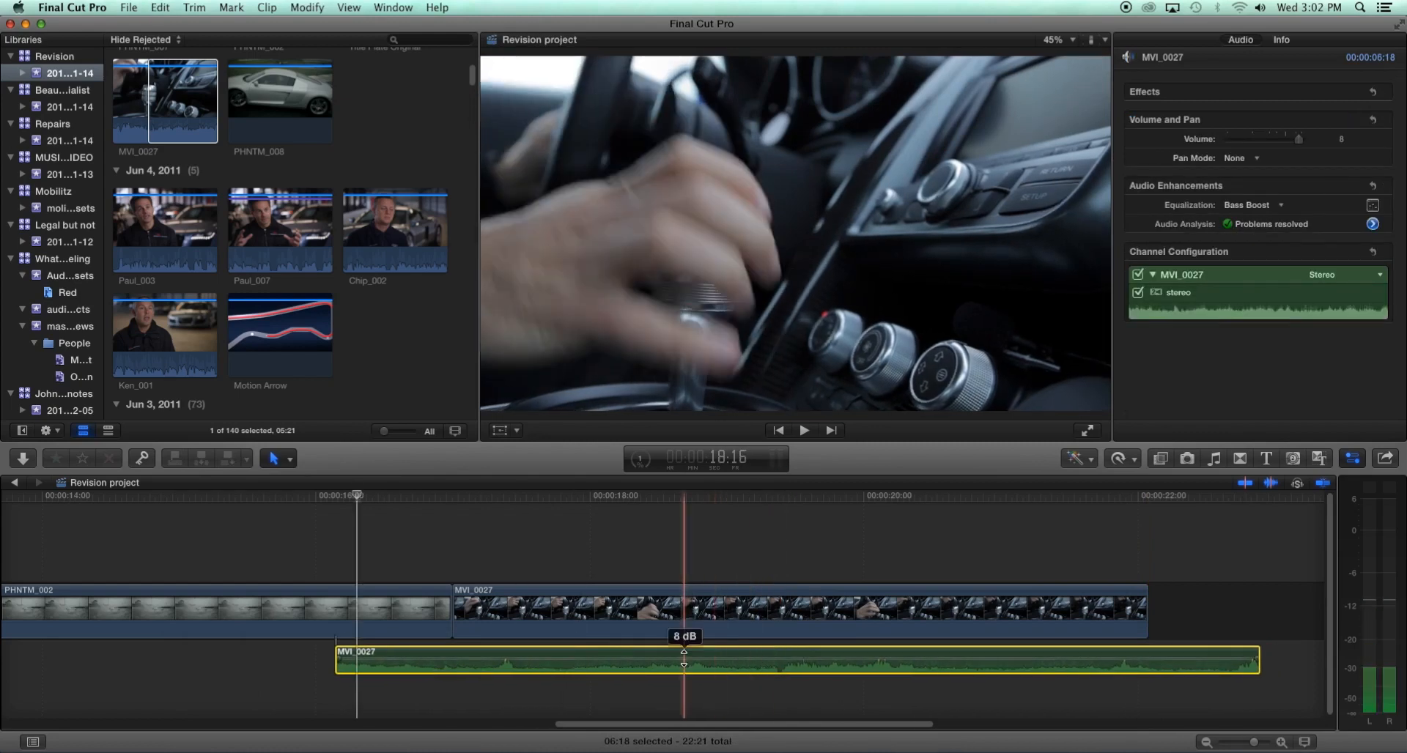
Undo the MVI_0027 audio changes, speed up PHNTM_002 to 8x, and play back the result.
key(super+z)
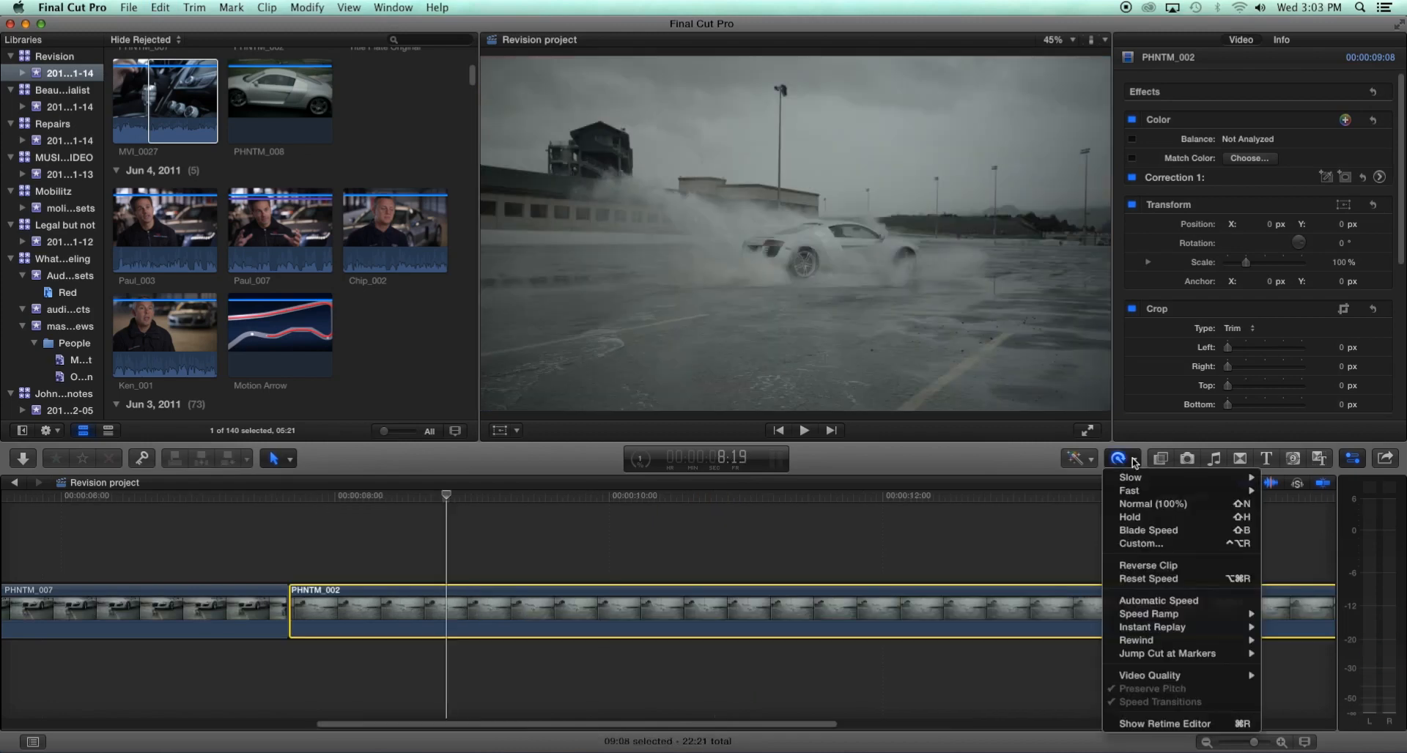
click(1115, 461)
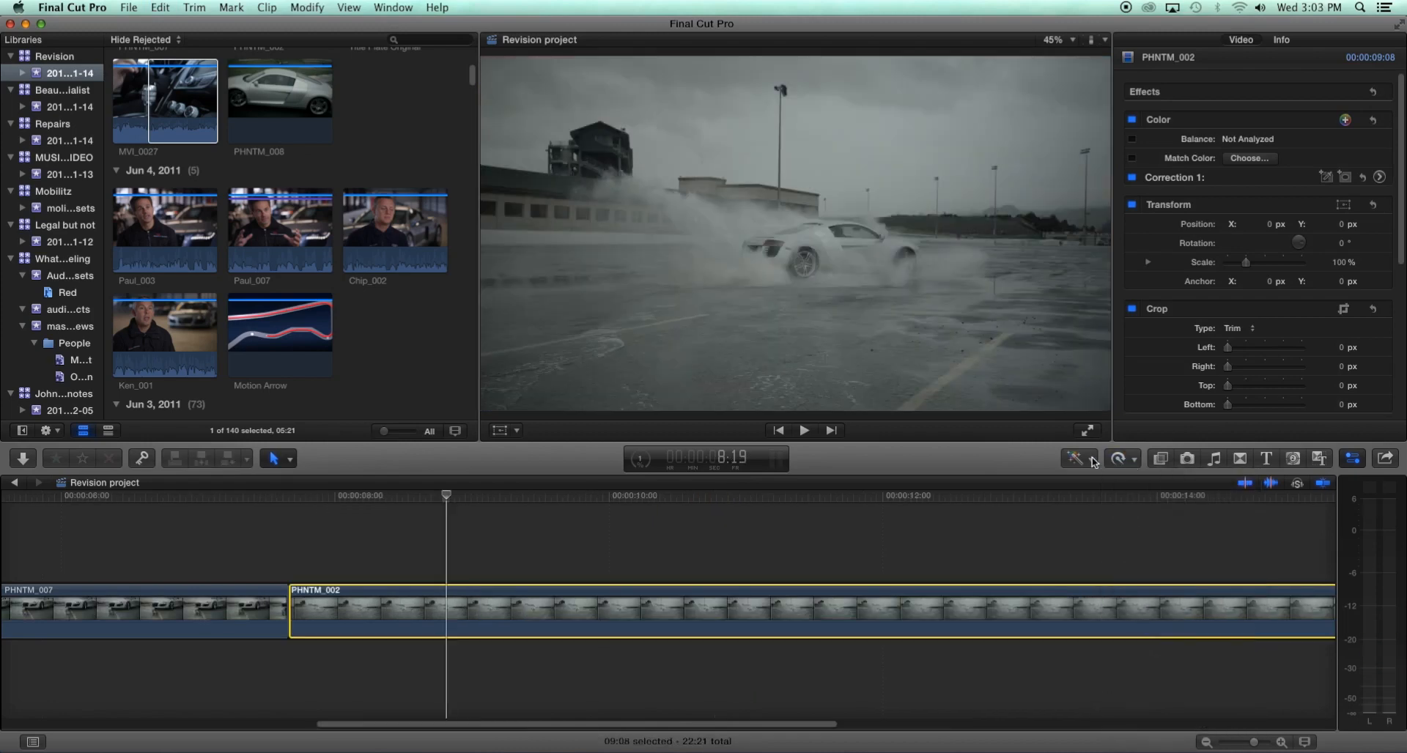
click(1133, 462)
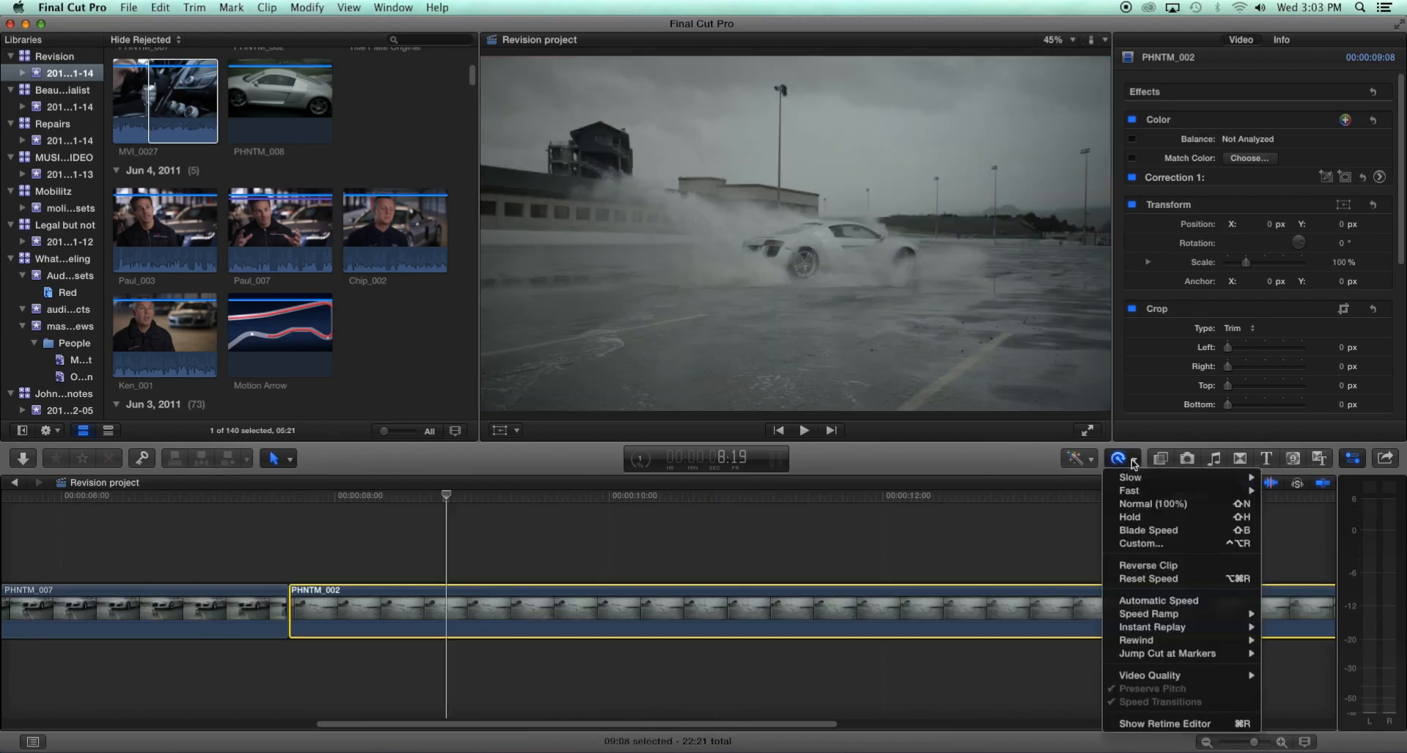
mouse_move(1132, 485)
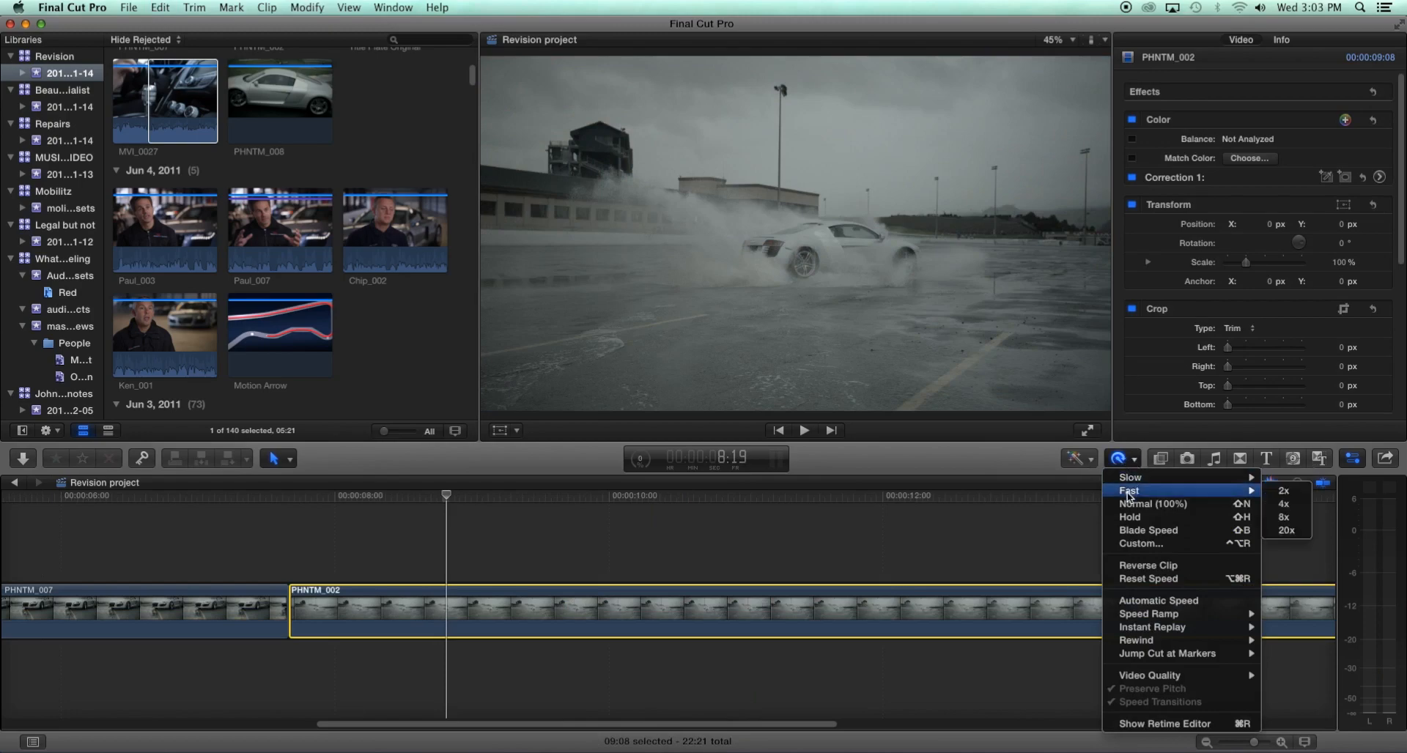
click(1292, 522)
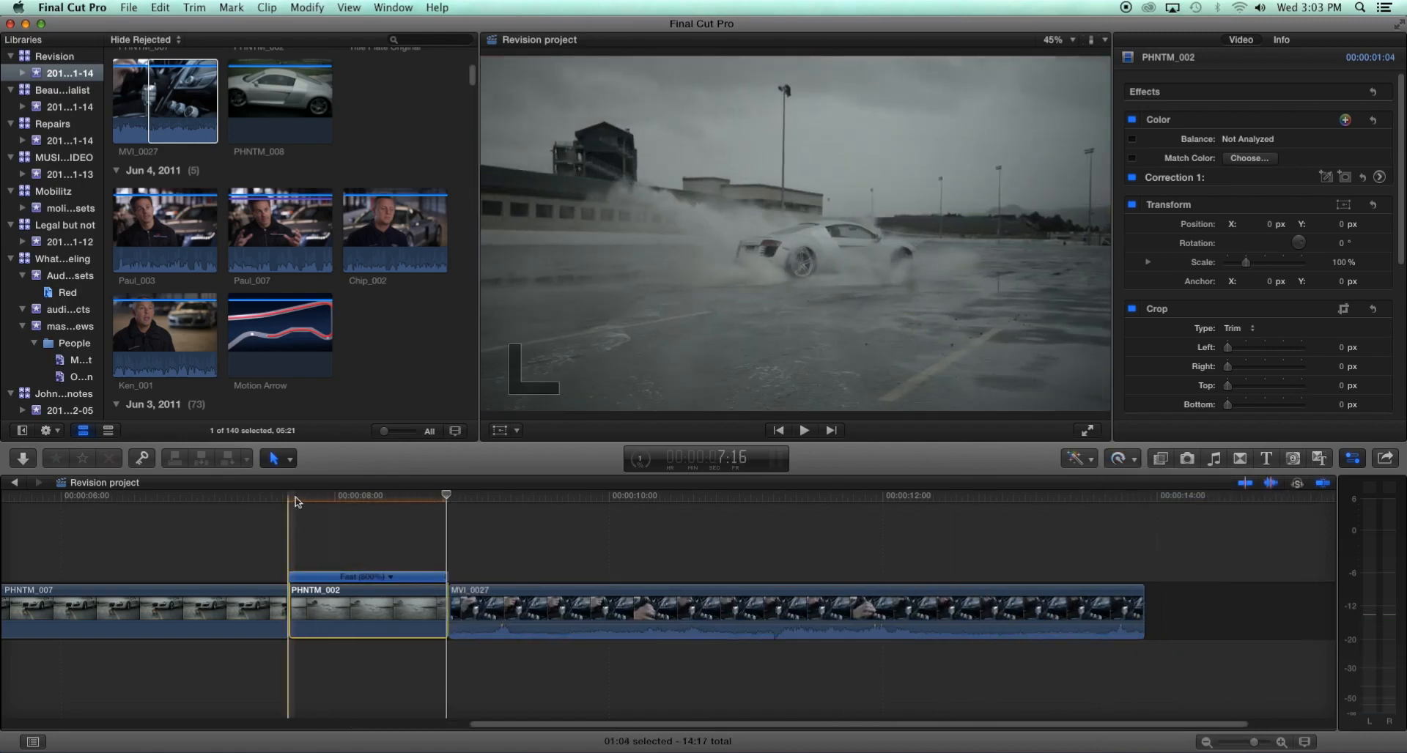
key(space)
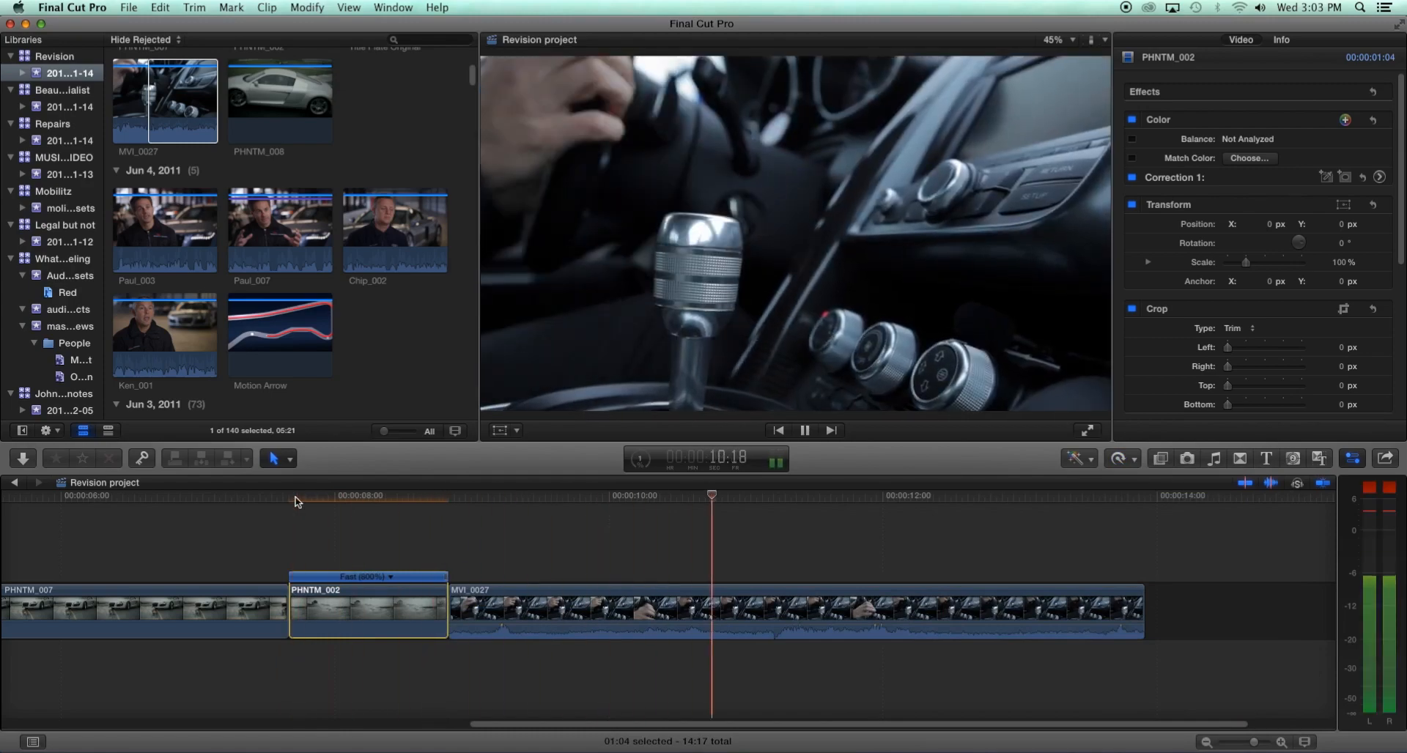
key(space)
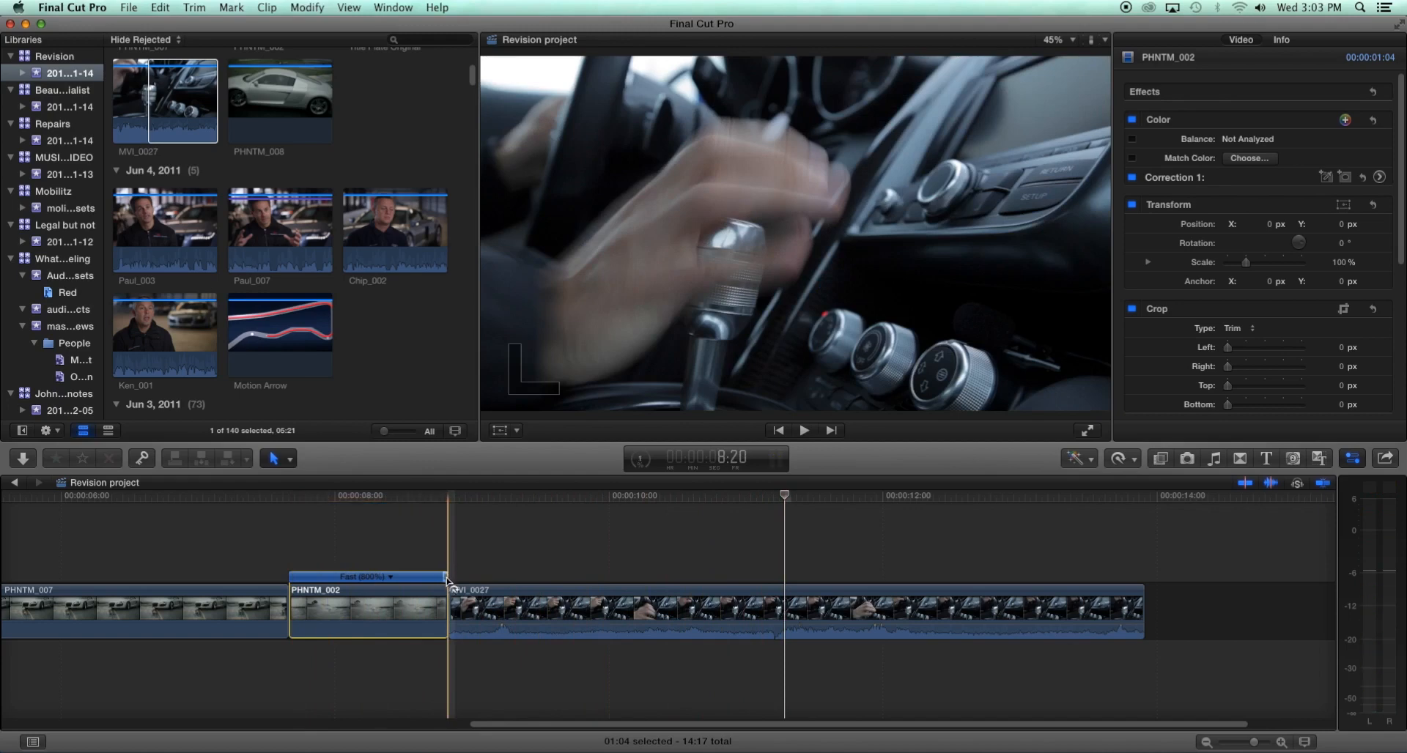
Slow down the retimed PHNTM_002 by stretching it to a duration of 1:23, checking its playback along the way.
drag(447, 579, 493, 581)
drag(509, 580, 523, 579)
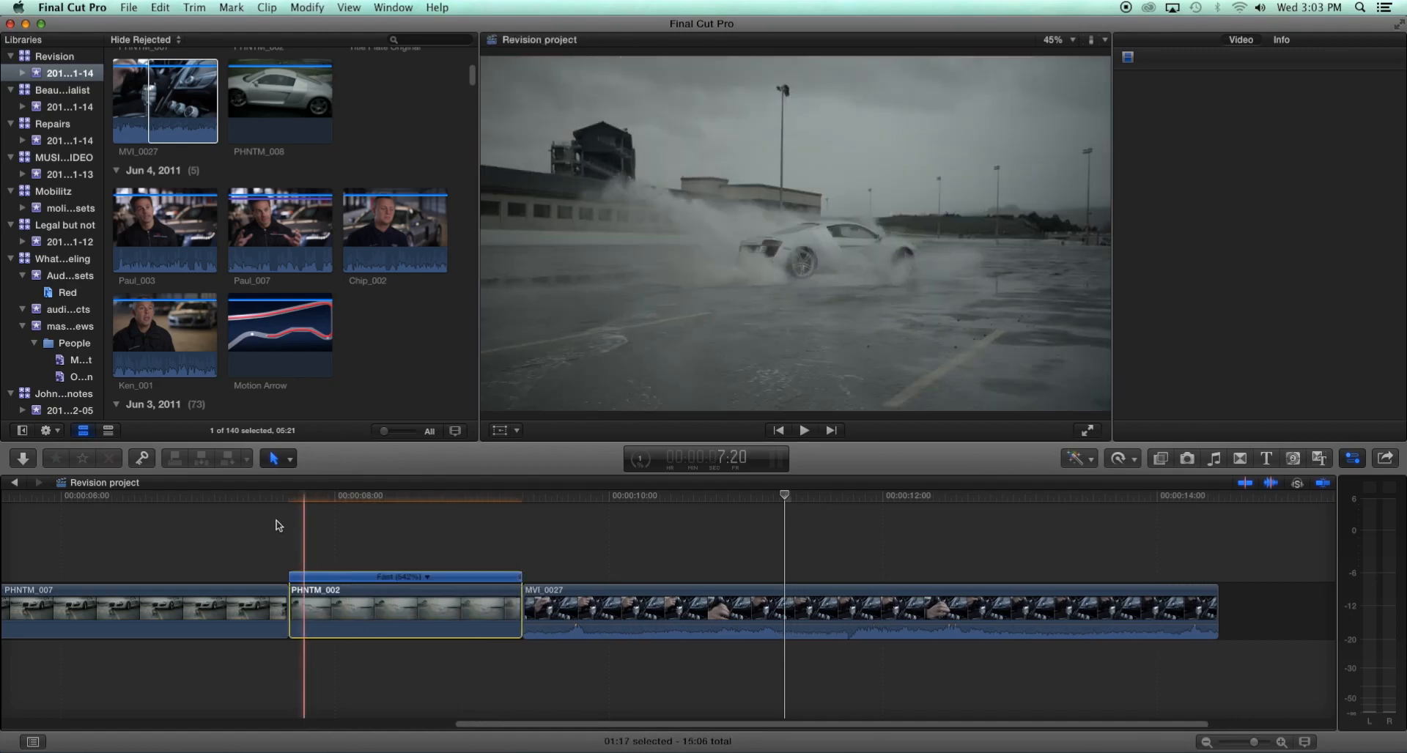
key(super+4)
key(space)
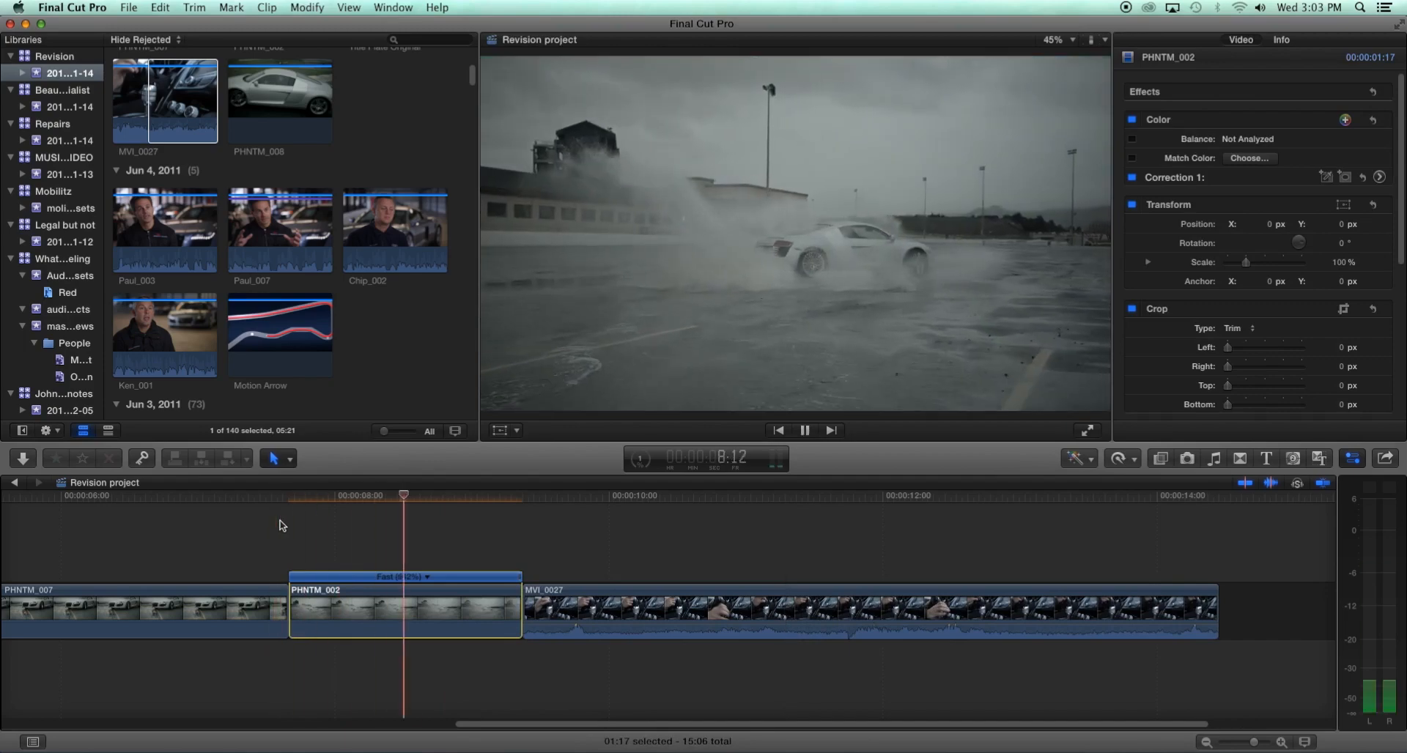
key(space)
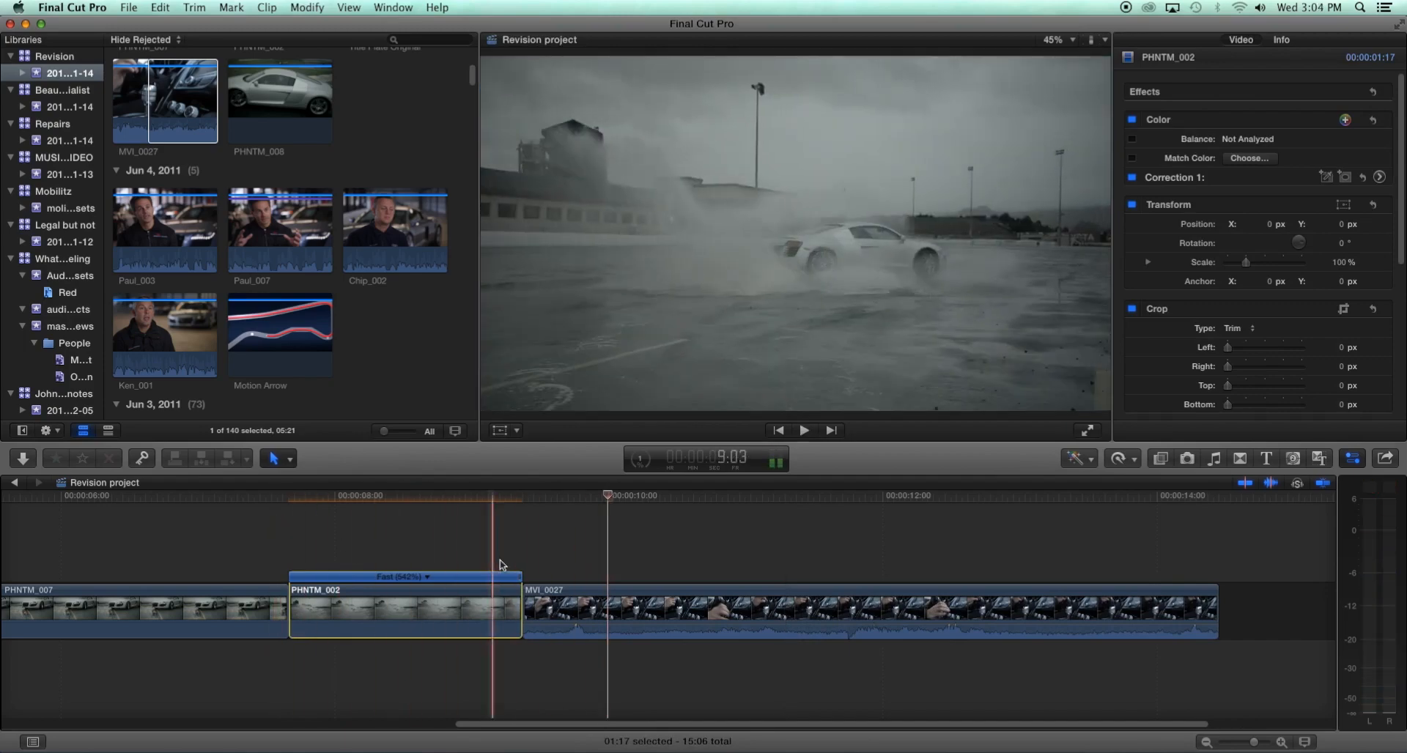
drag(521, 579, 557, 579)
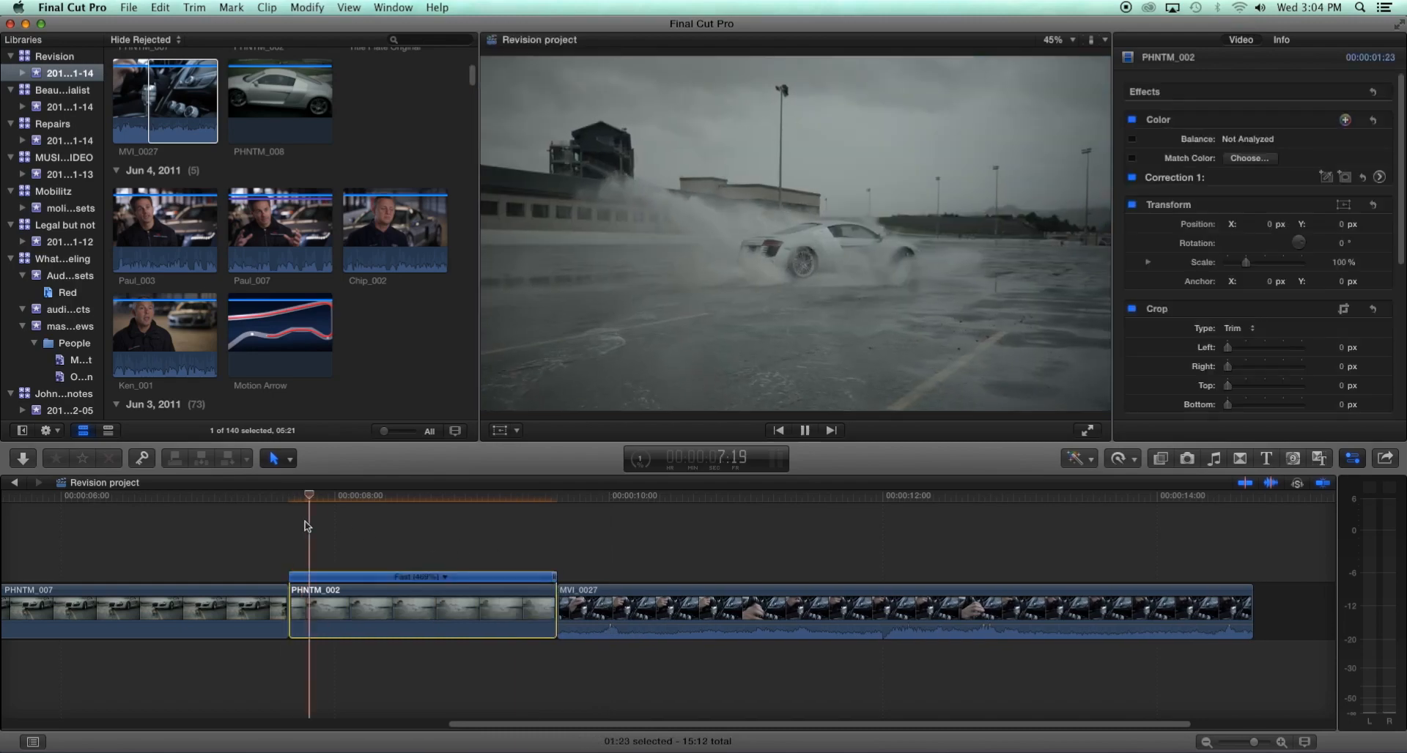
Add a hold segment to PHNTM_007 at 22 frames and play back the freeze.
click(1118, 458)
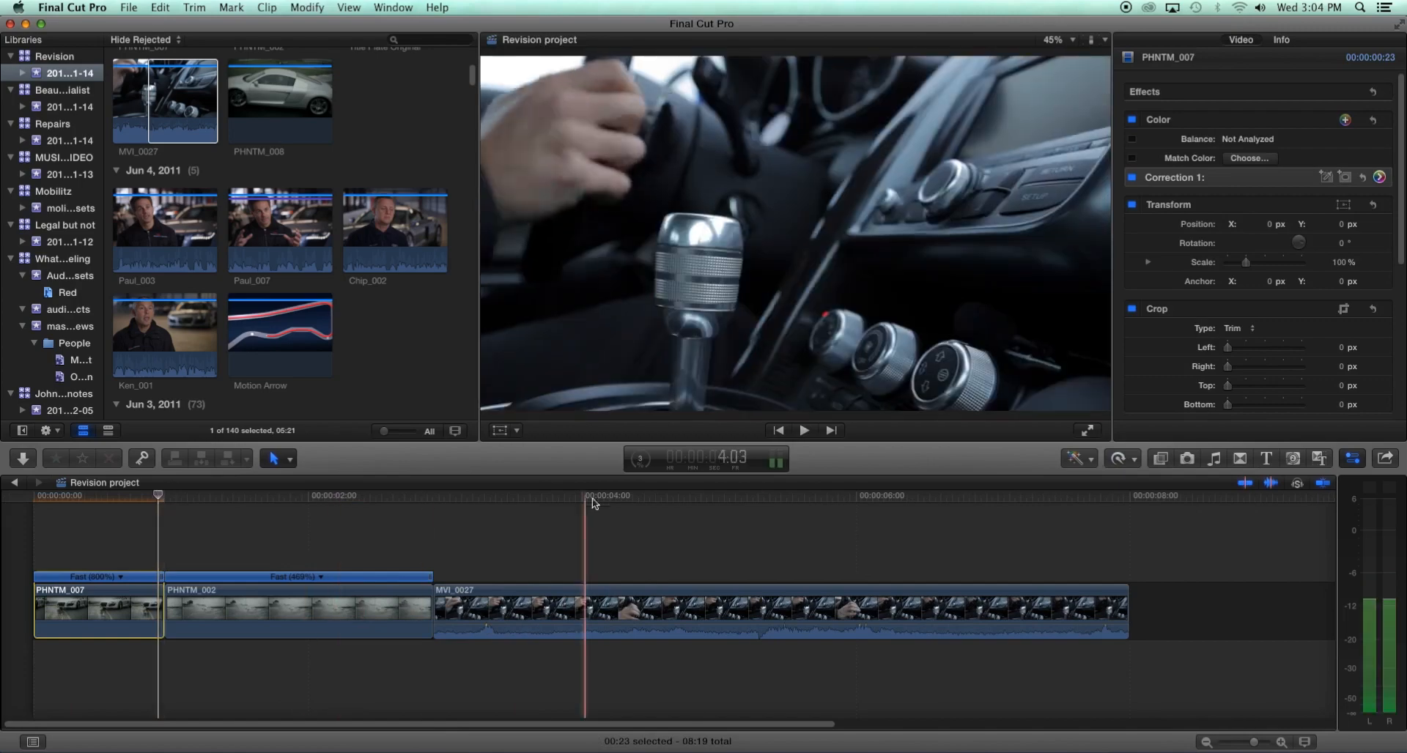
click(1127, 460)
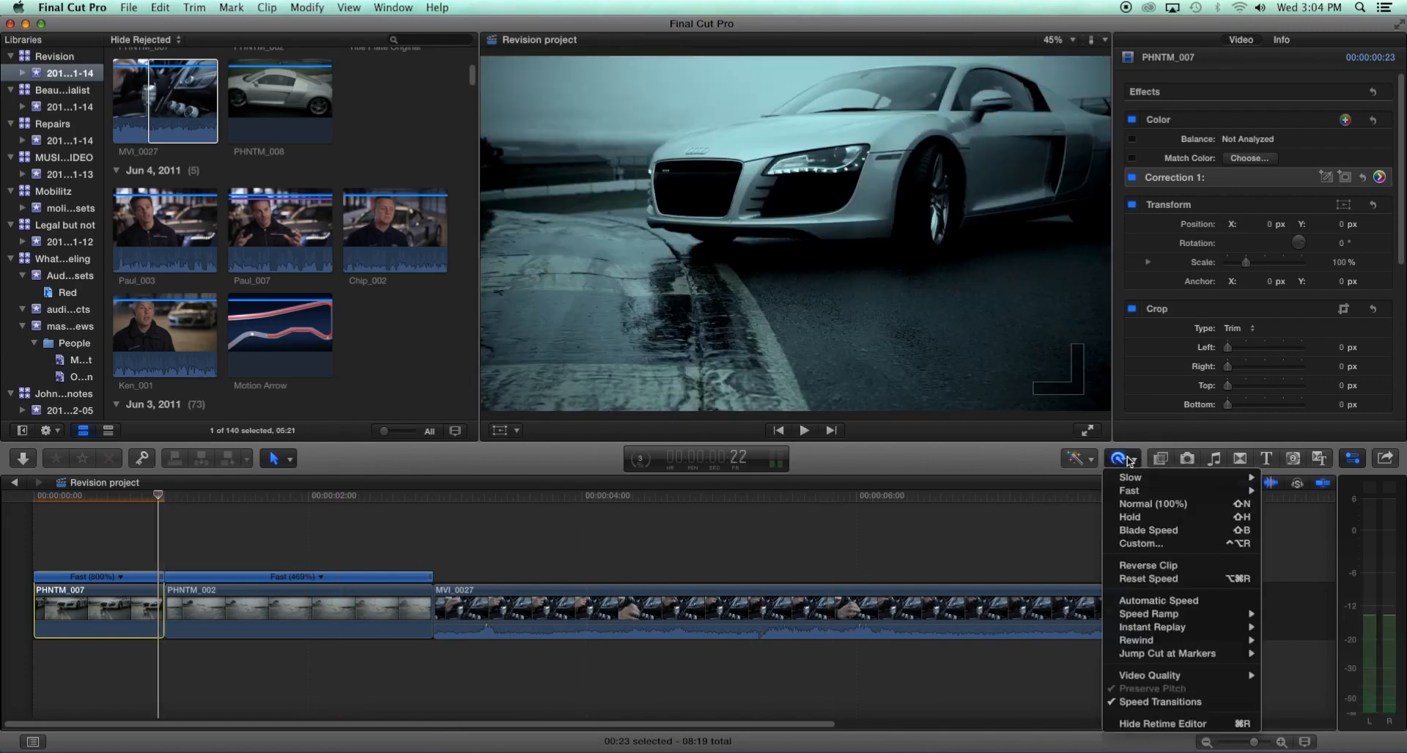
click(1131, 517)
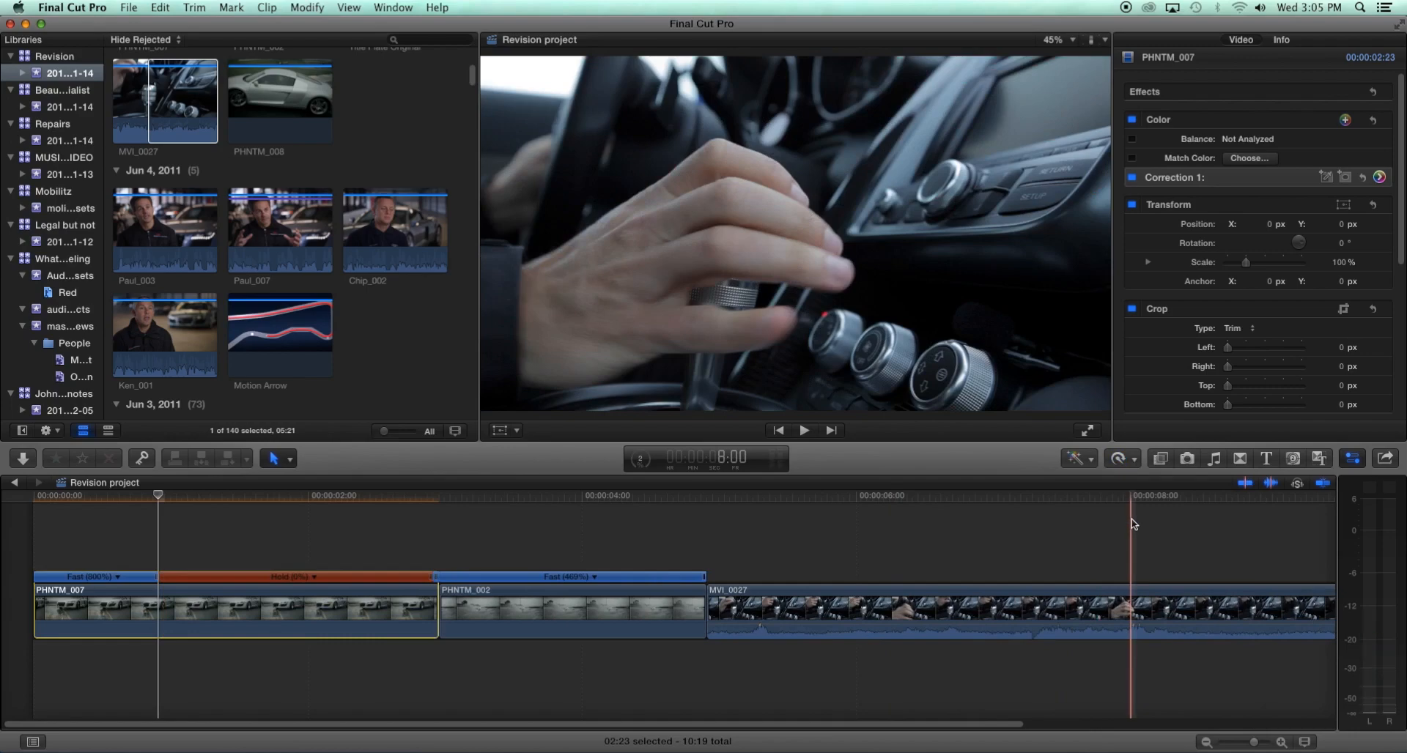
key(space)
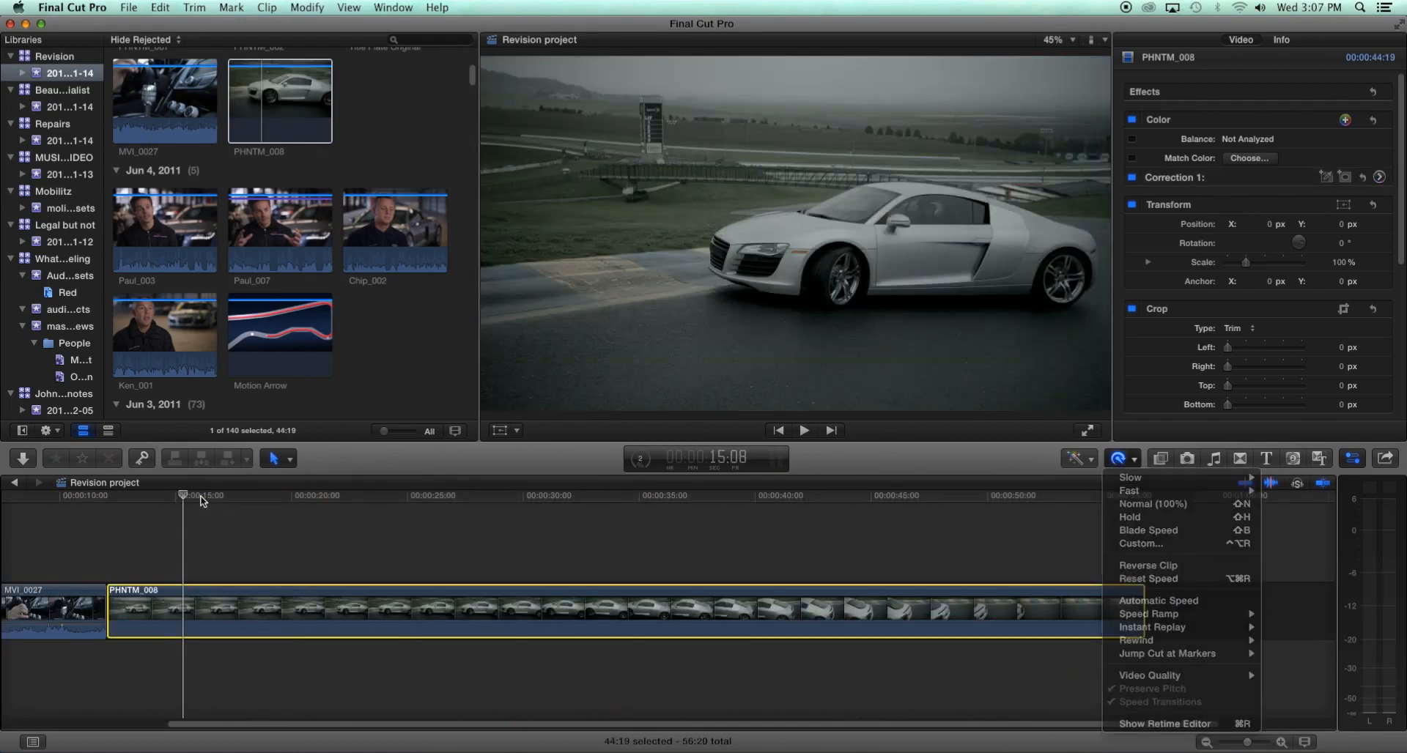
Place four markers spaced along the PHNTM_008 clip, starting at about 16:08.
click(205, 505)
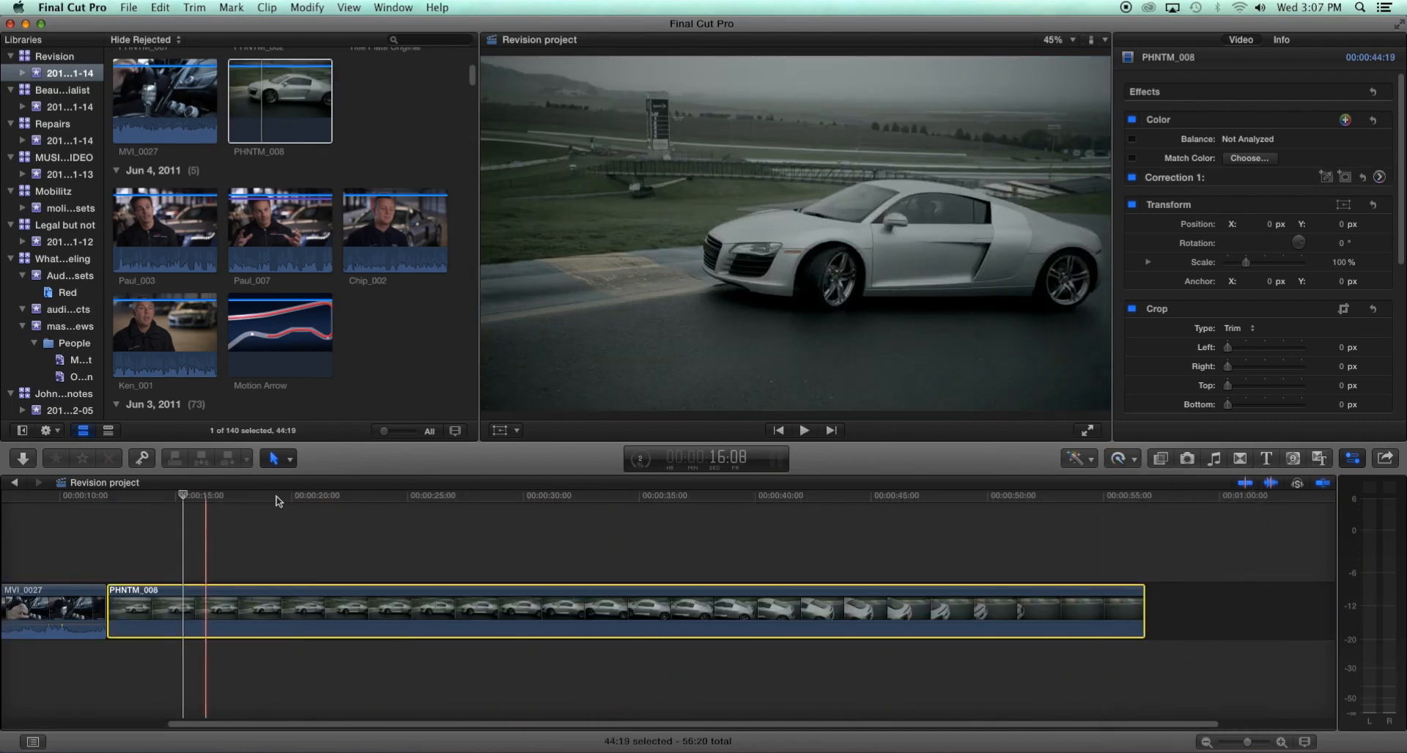
key(m)
click(417, 497)
key(m)
click(595, 497)
key(m)
click(721, 497)
key(m)
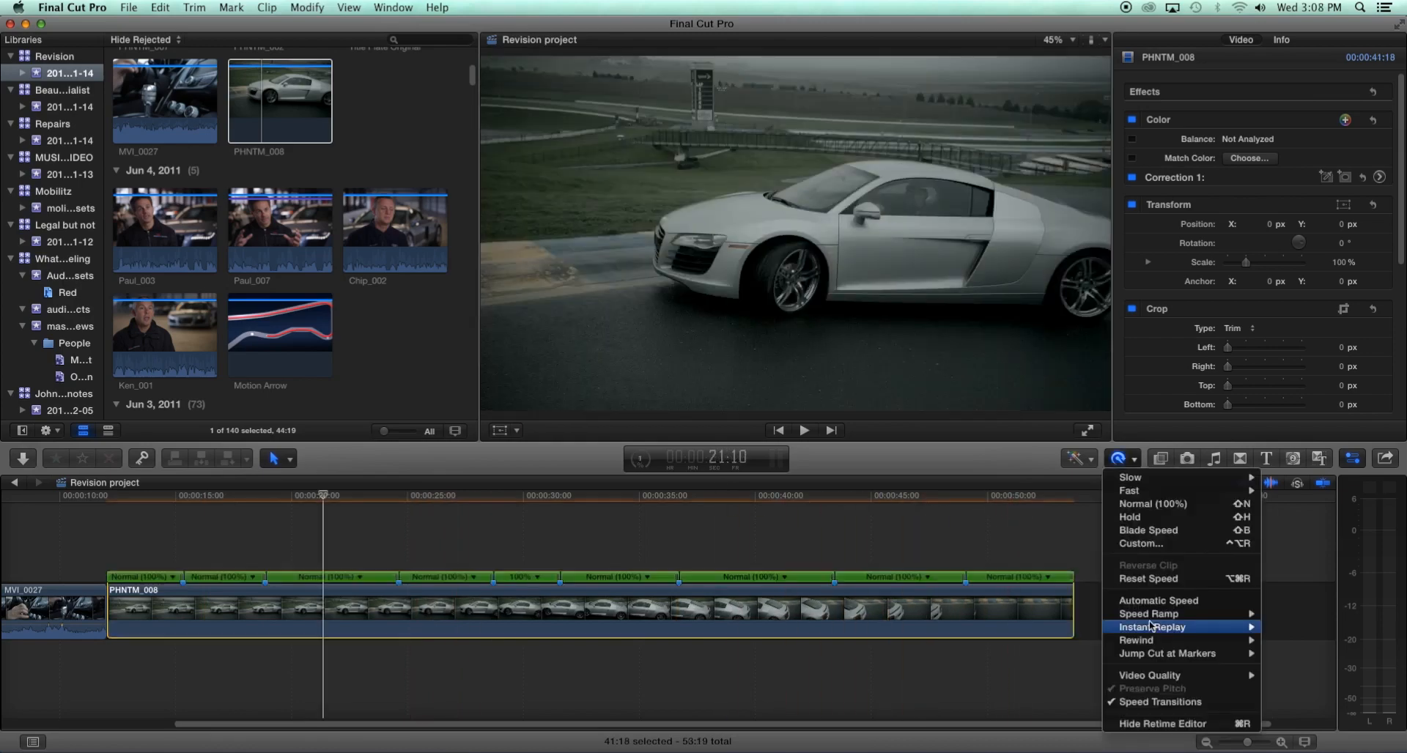
Apply a 30-frame jump cut at the markers in PHNTM_008 and play back the result.
mouse_move(1147, 660)
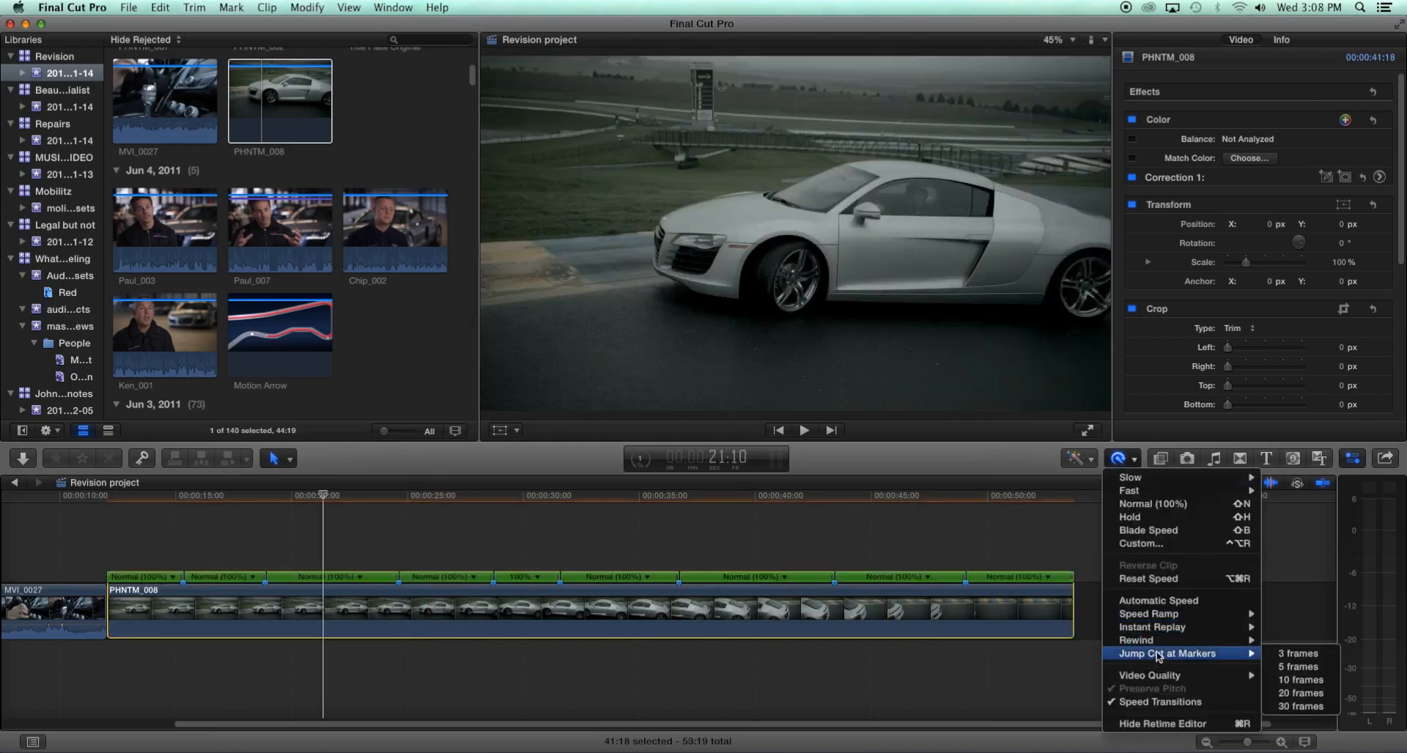
click(1301, 707)
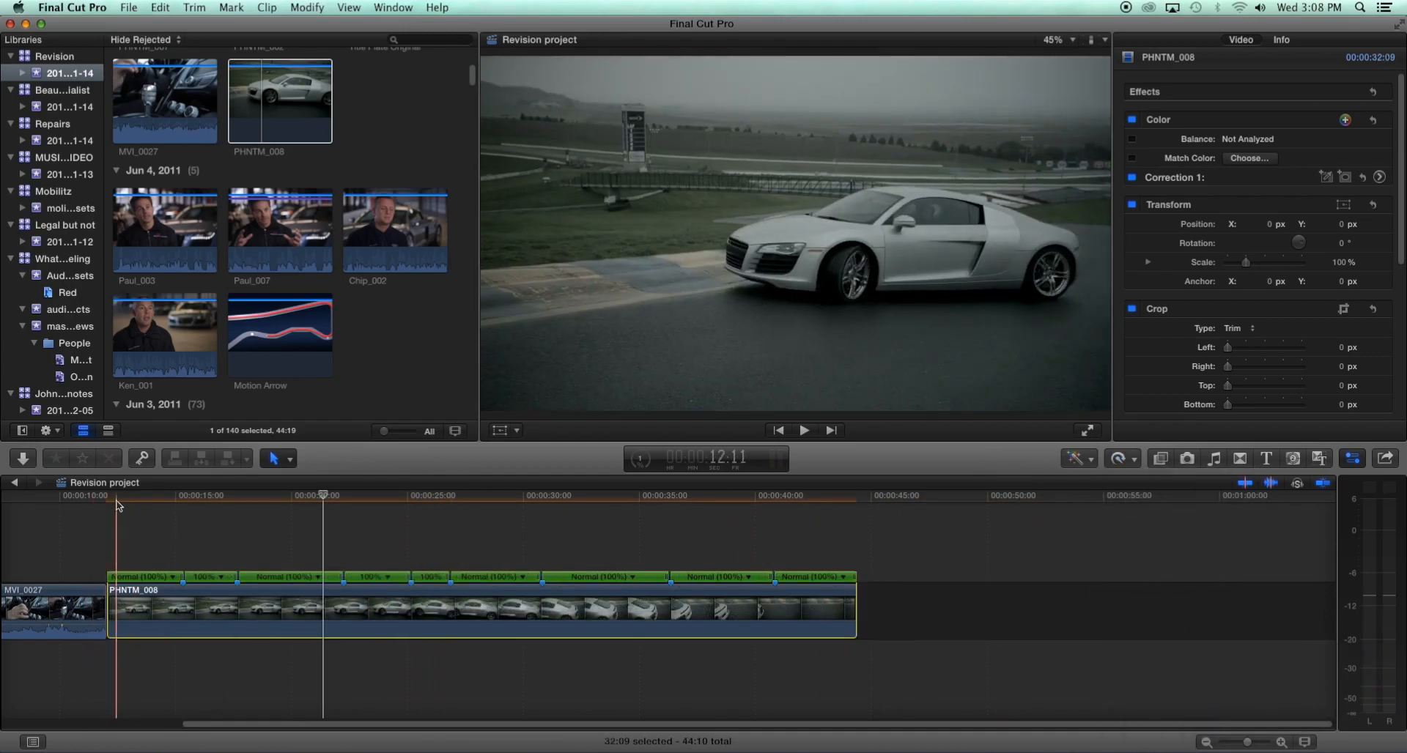
key(space)
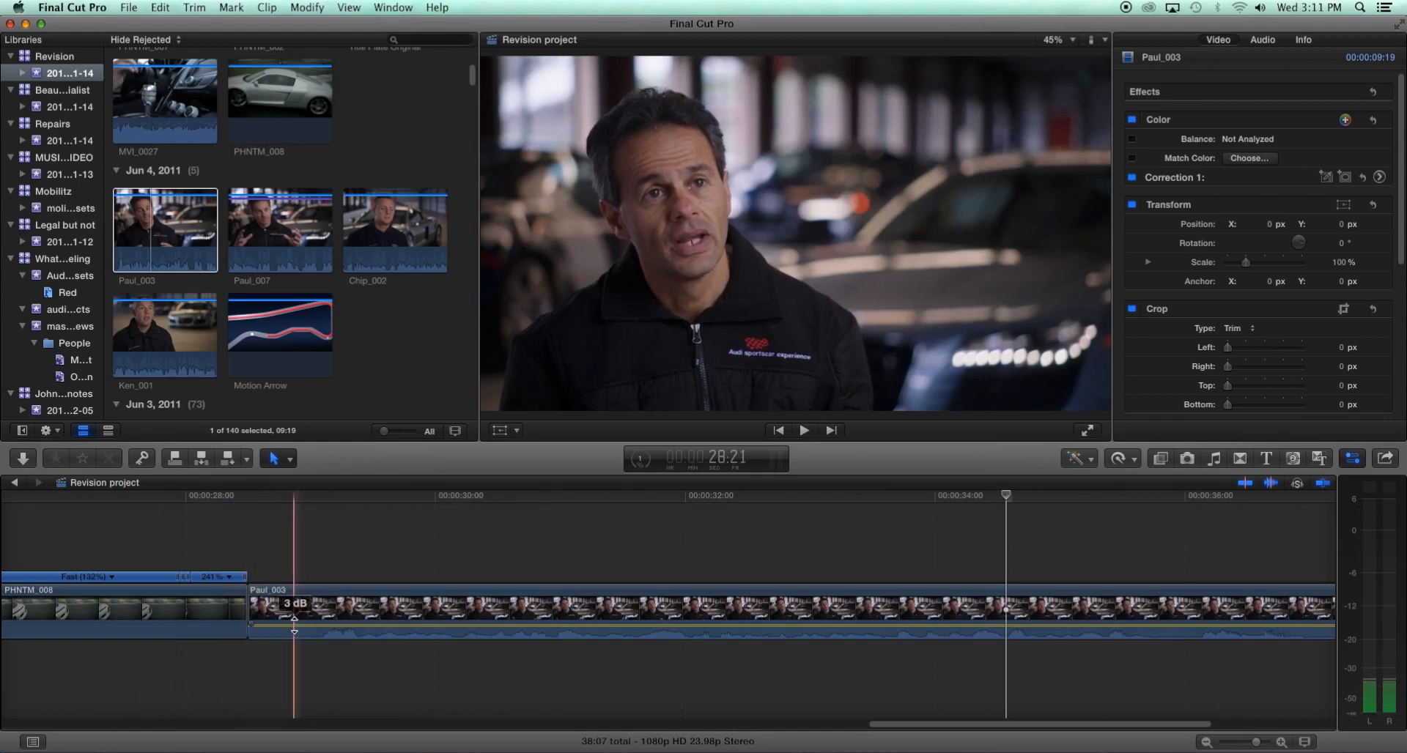
Set the interview clip's volume to 3 dB and add an audio fade-in of about 1:04 with a linear curve.
drag(295, 625, 295, 625)
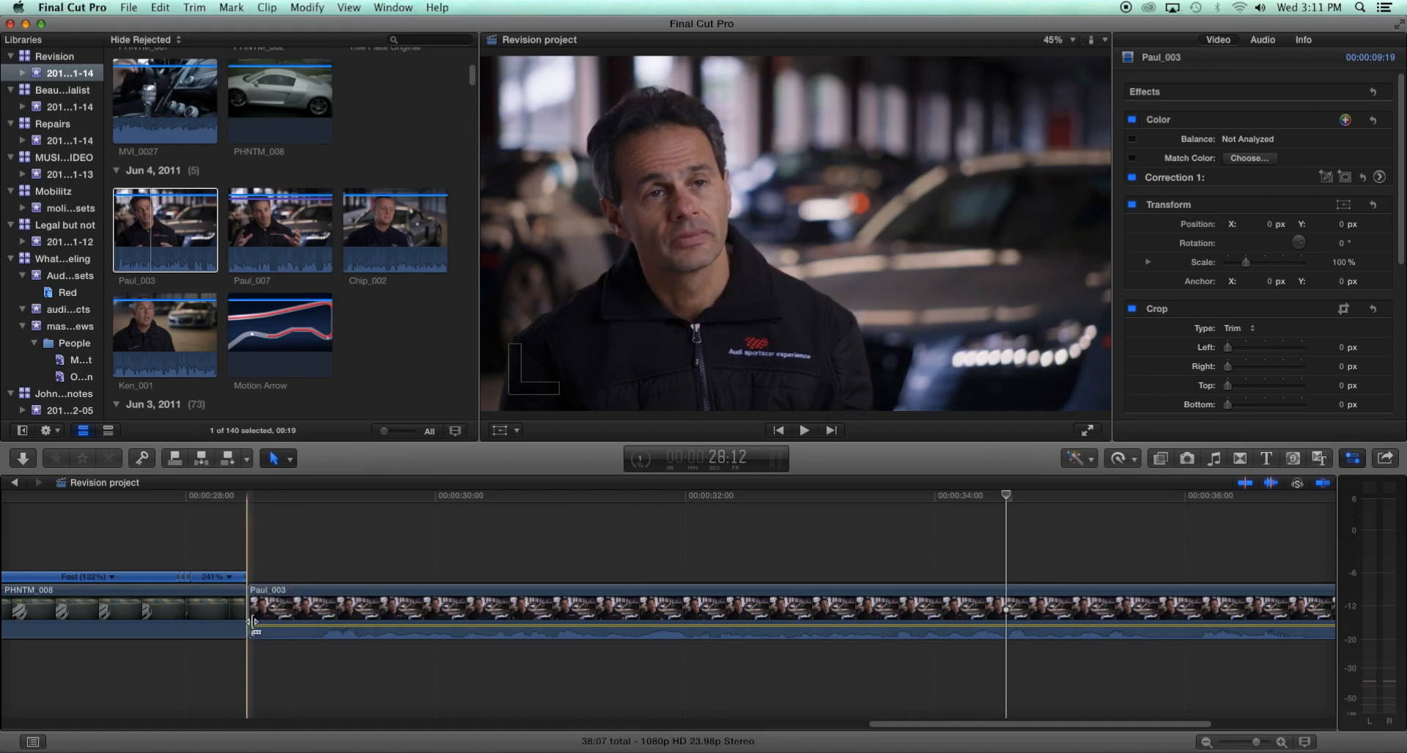
drag(487, 624, 493, 624)
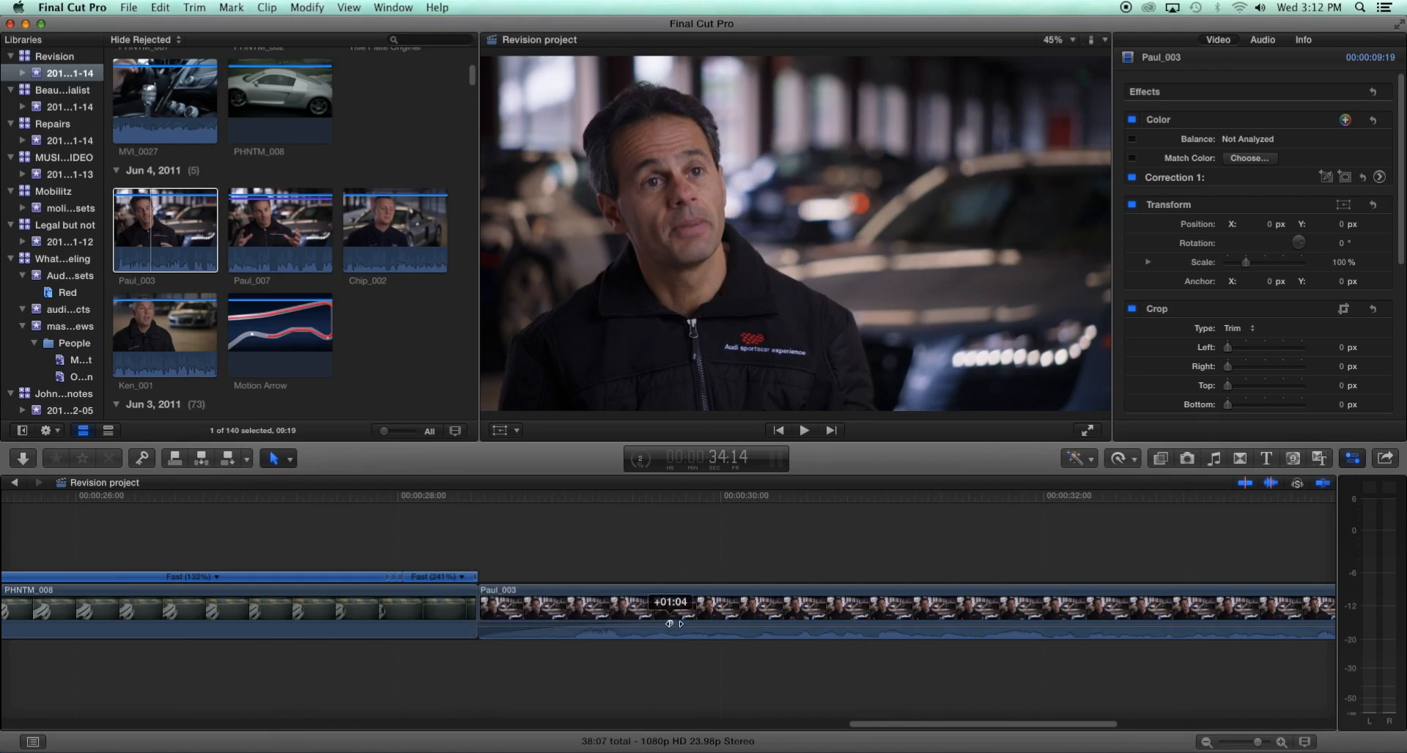
drag(679, 624, 678, 624)
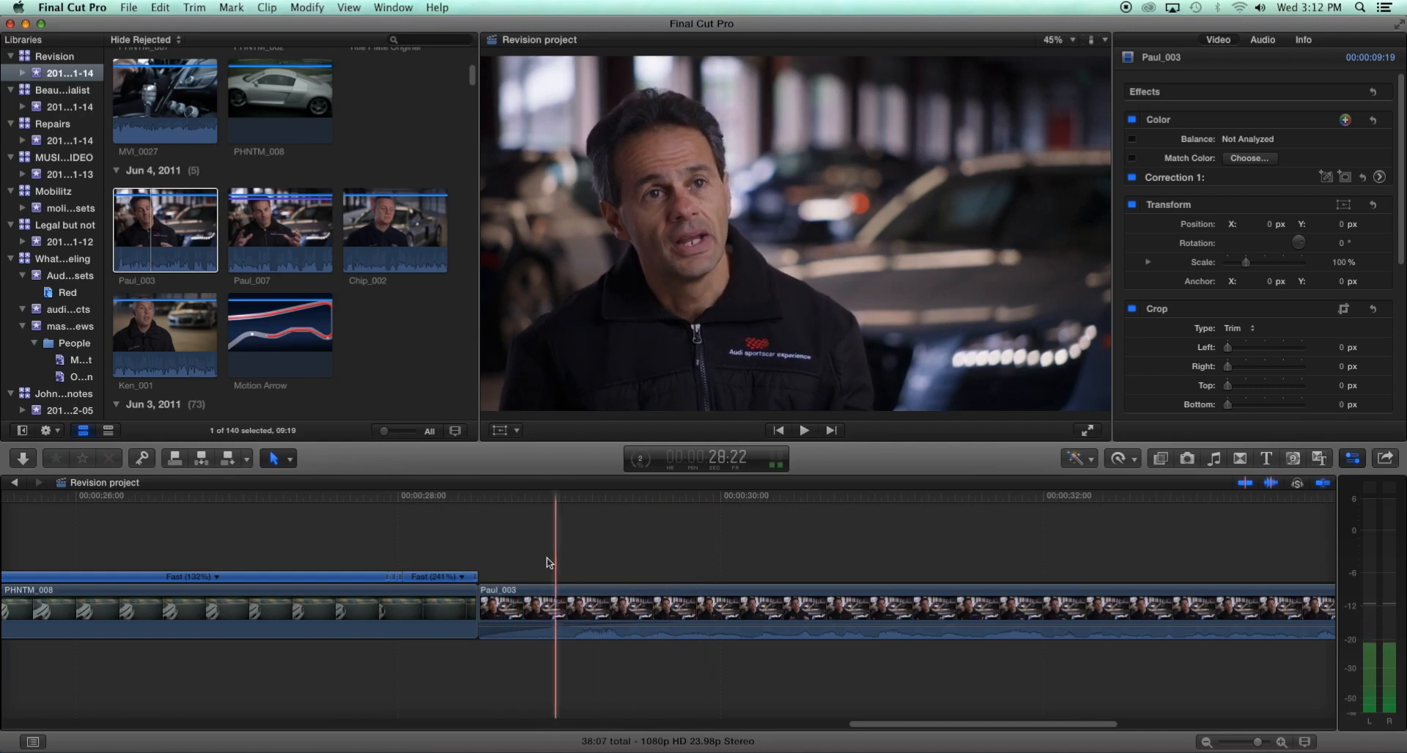
right_click(672, 623)
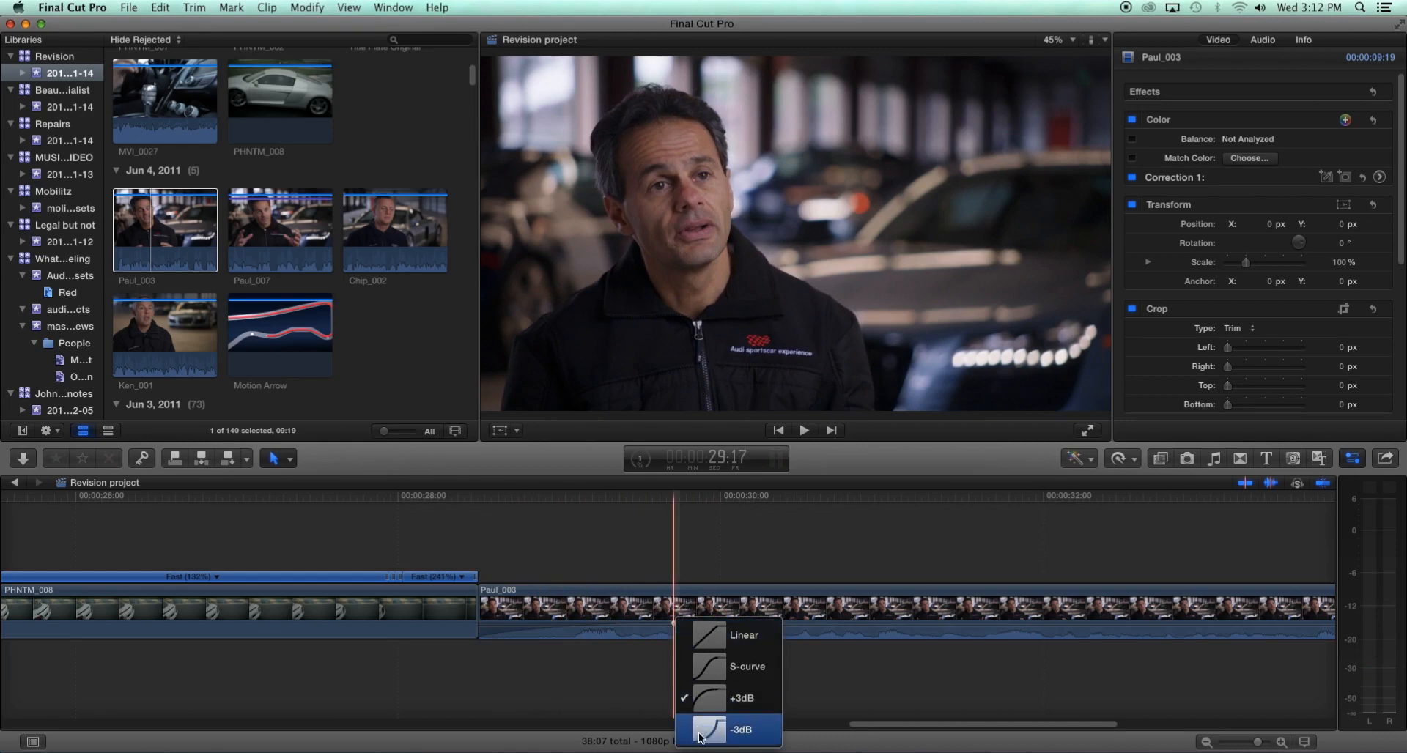
click(702, 636)
Trim the start of the interview clip to a duration of 9:06 and give its audio very short fades at both ends.
drag(484, 612, 670, 620)
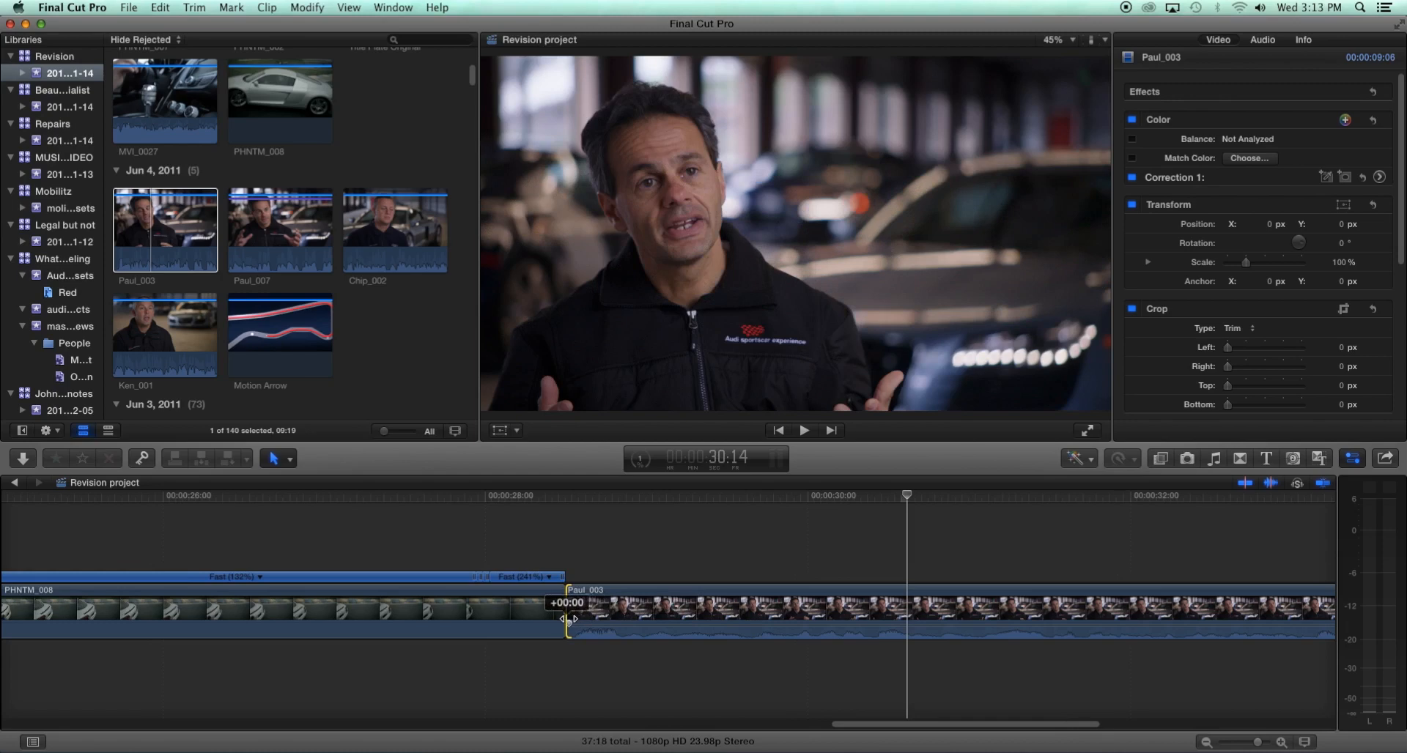
drag(574, 621, 573, 621)
key(space)
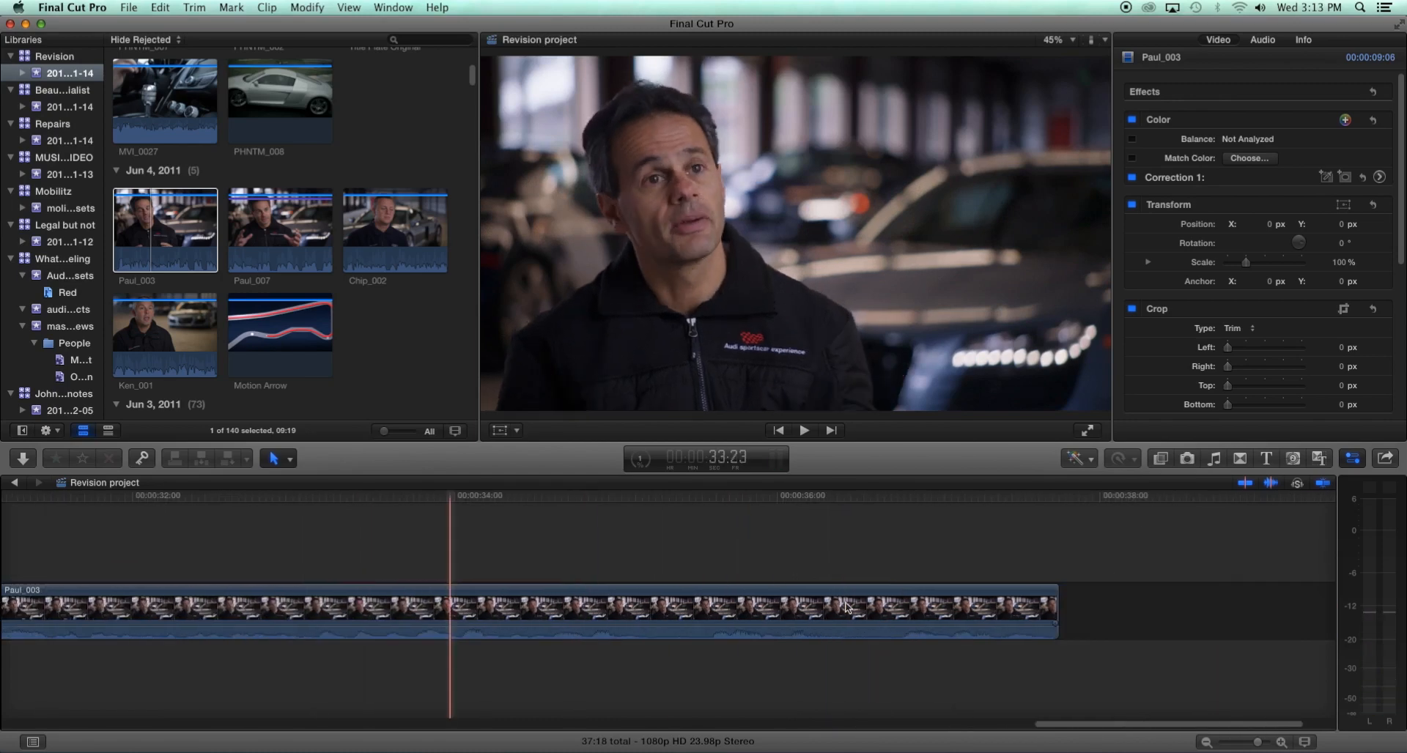
drag(1056, 624, 1031, 625)
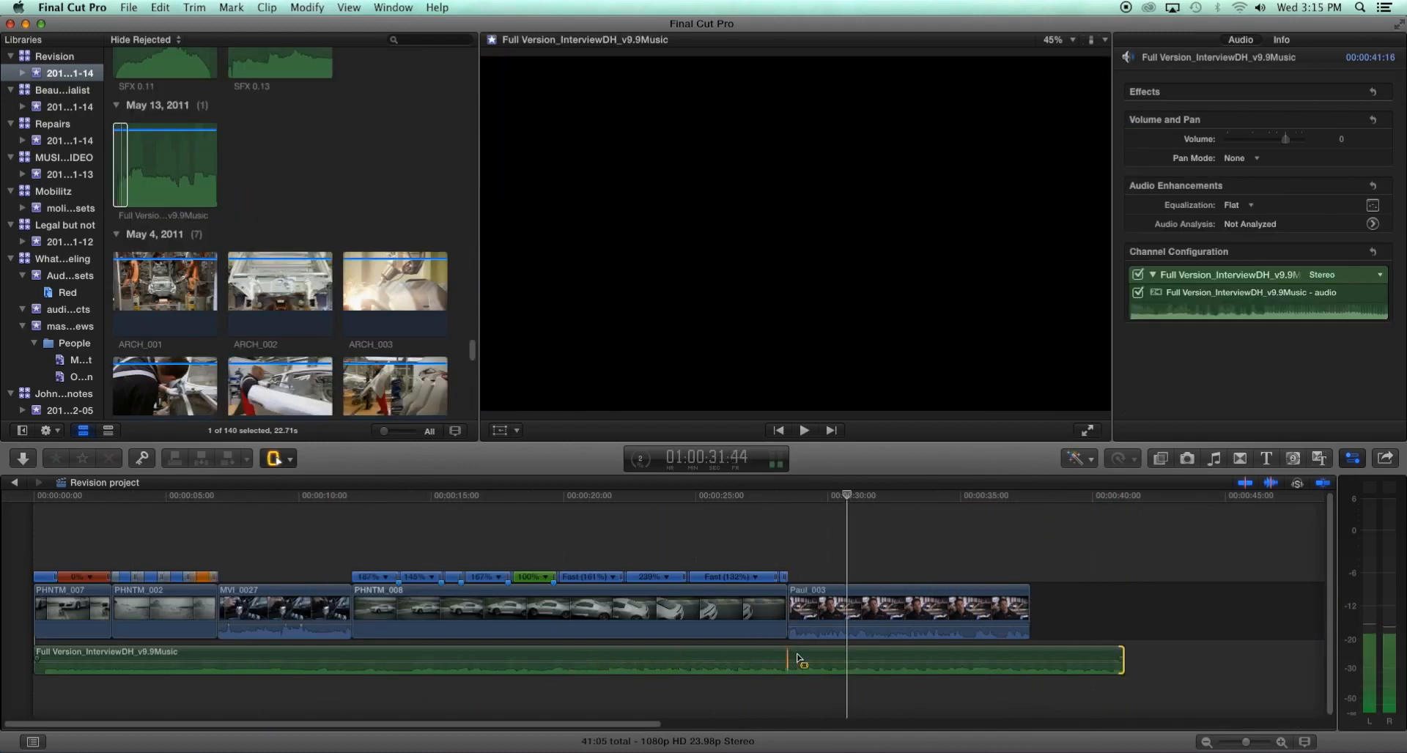
Lower the music to -15 dB over the 9:04 range beneath the interview clip and adjust the range's first volume keyframe.
drag(789, 662, 1025, 659)
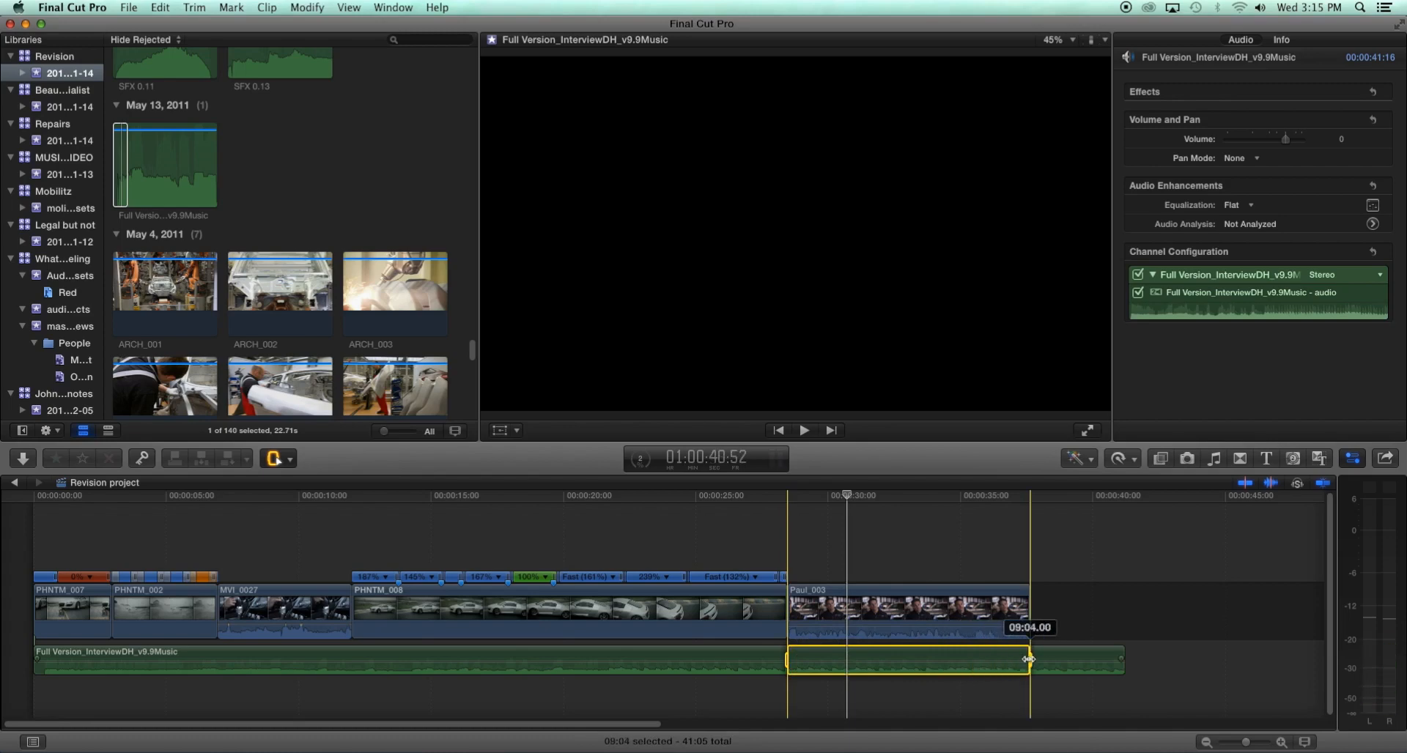
key(space)
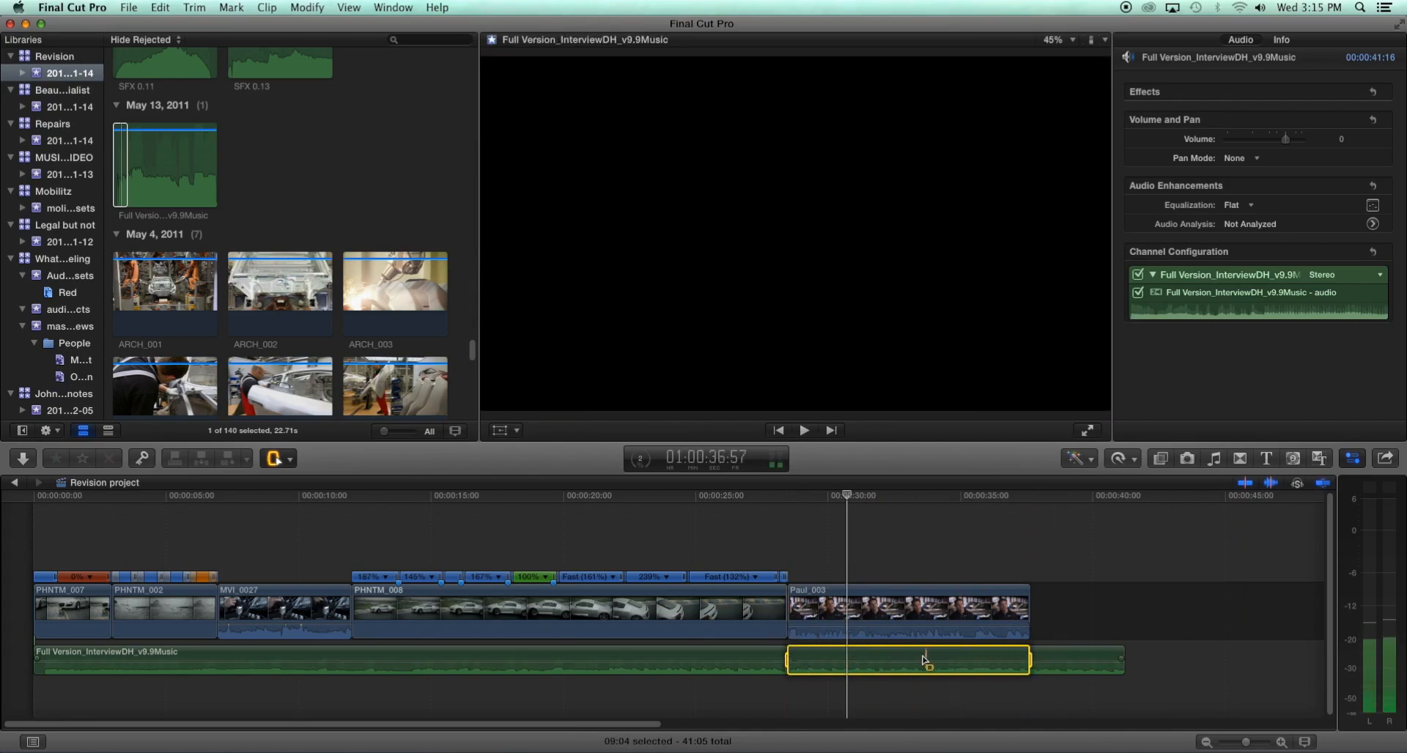
mouse_move(915, 662)
drag(915, 663, 916, 667)
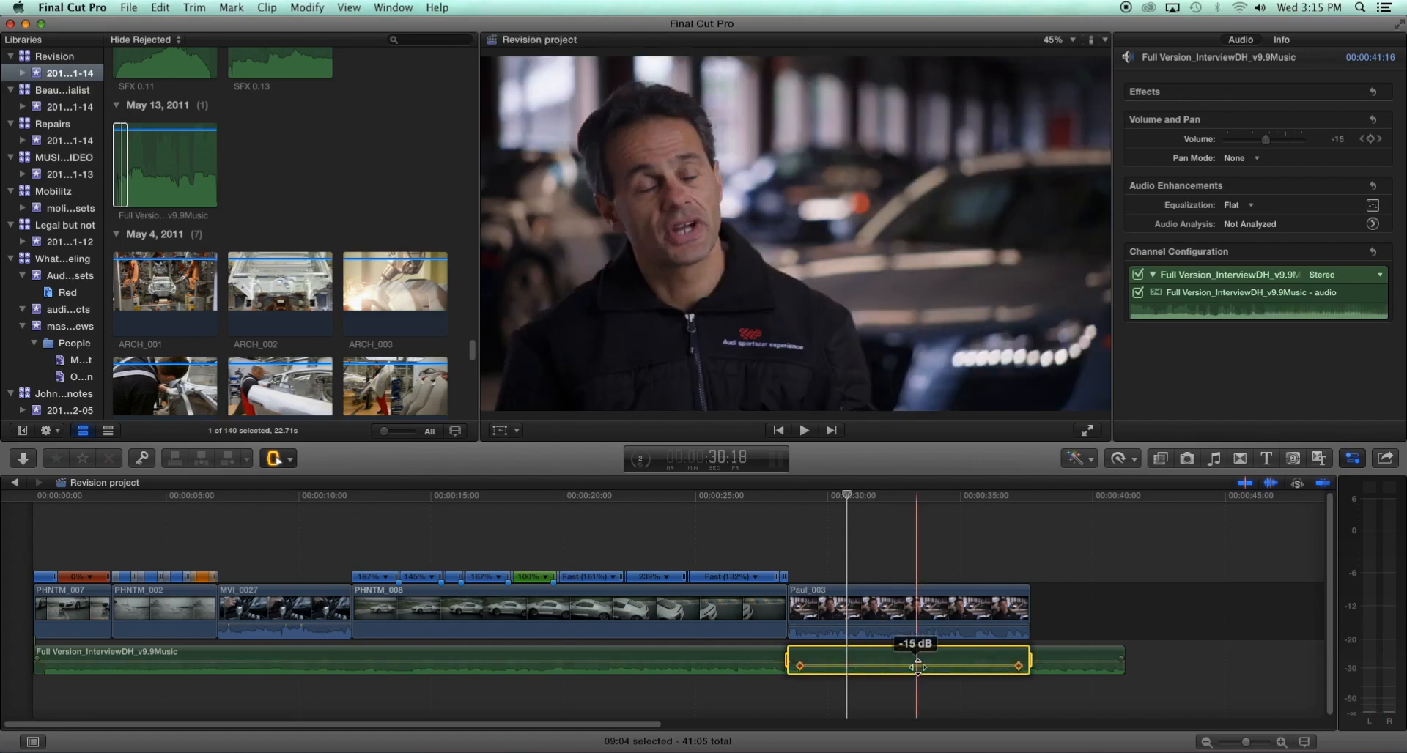
alt+click(914, 666)
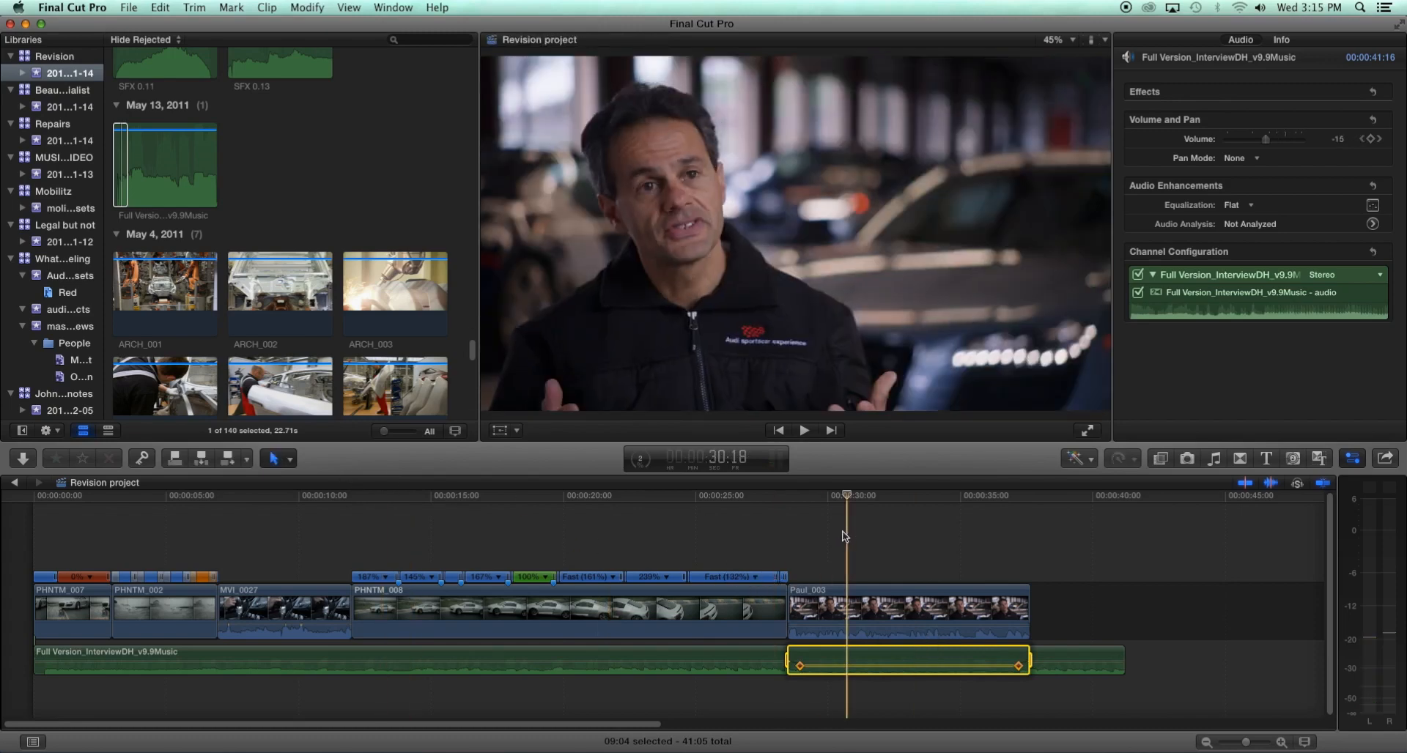
click(835, 559)
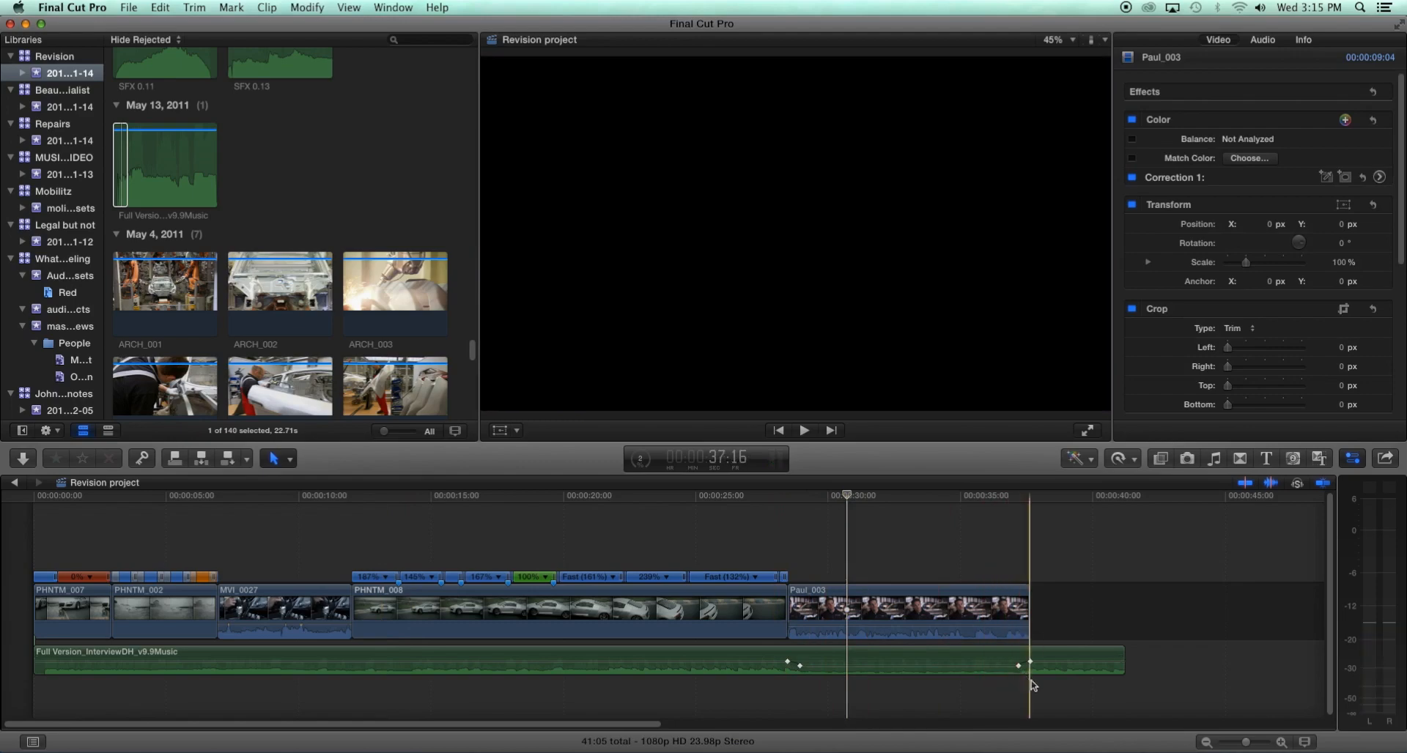
click(788, 663)
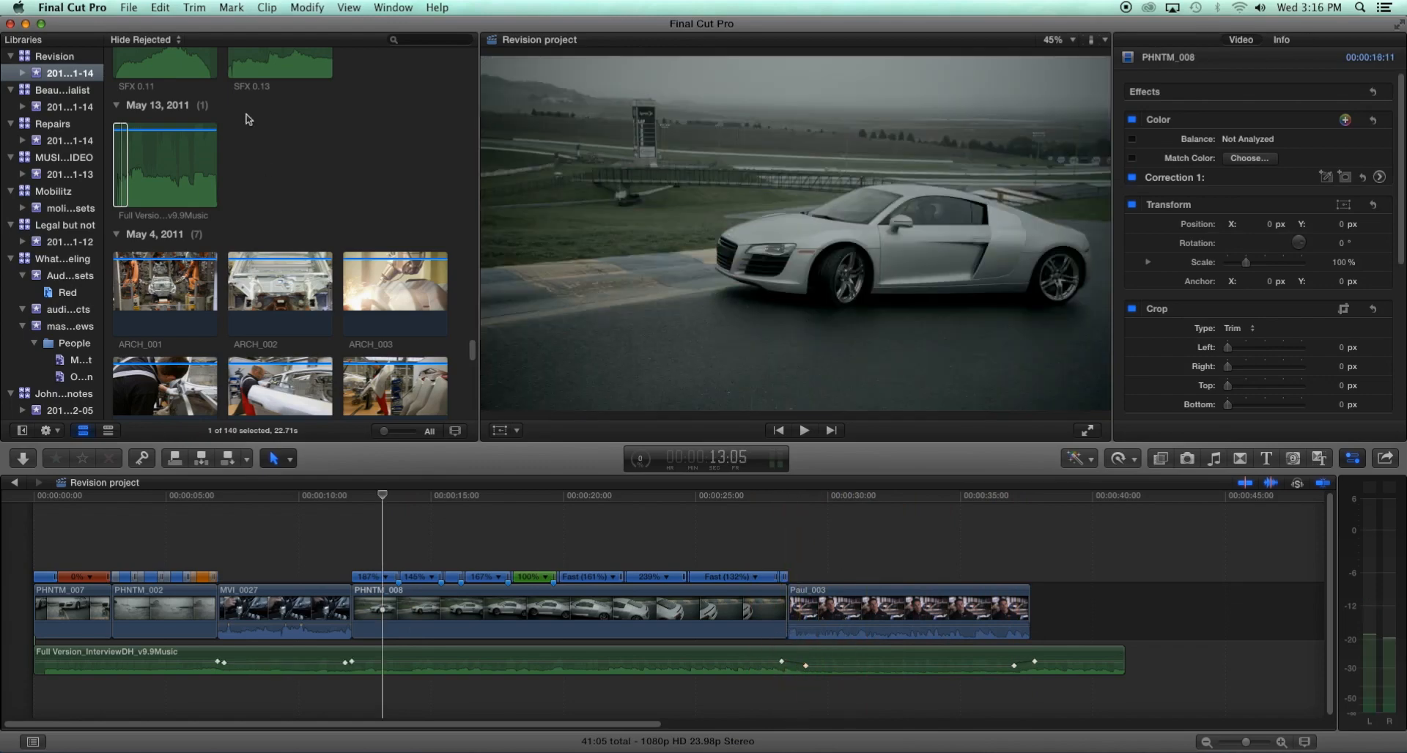
Connect the SFX 0.13 sound effect beneath the start of PHNTM_008 and fade it in over about two seconds.
click(262, 68)
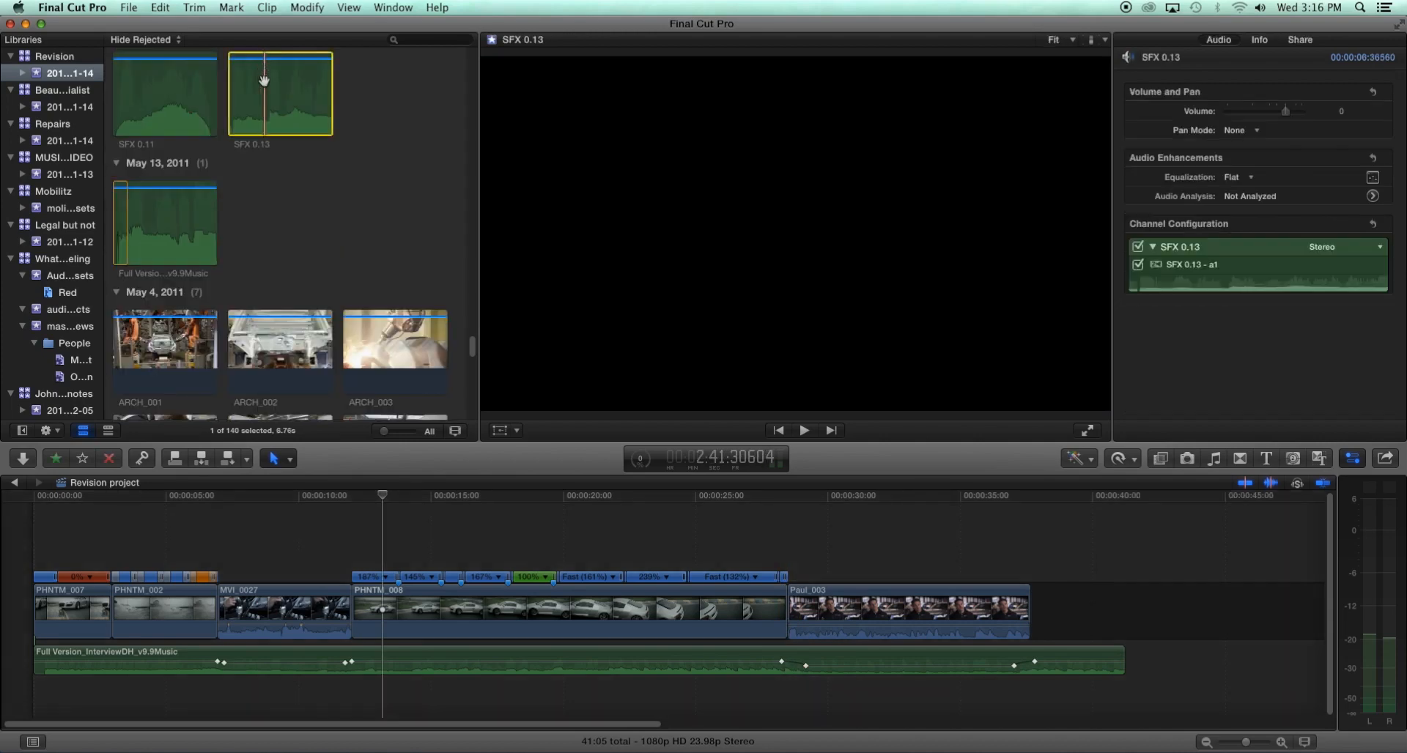
drag(294, 455, 343, 692)
drag(355, 694, 410, 694)
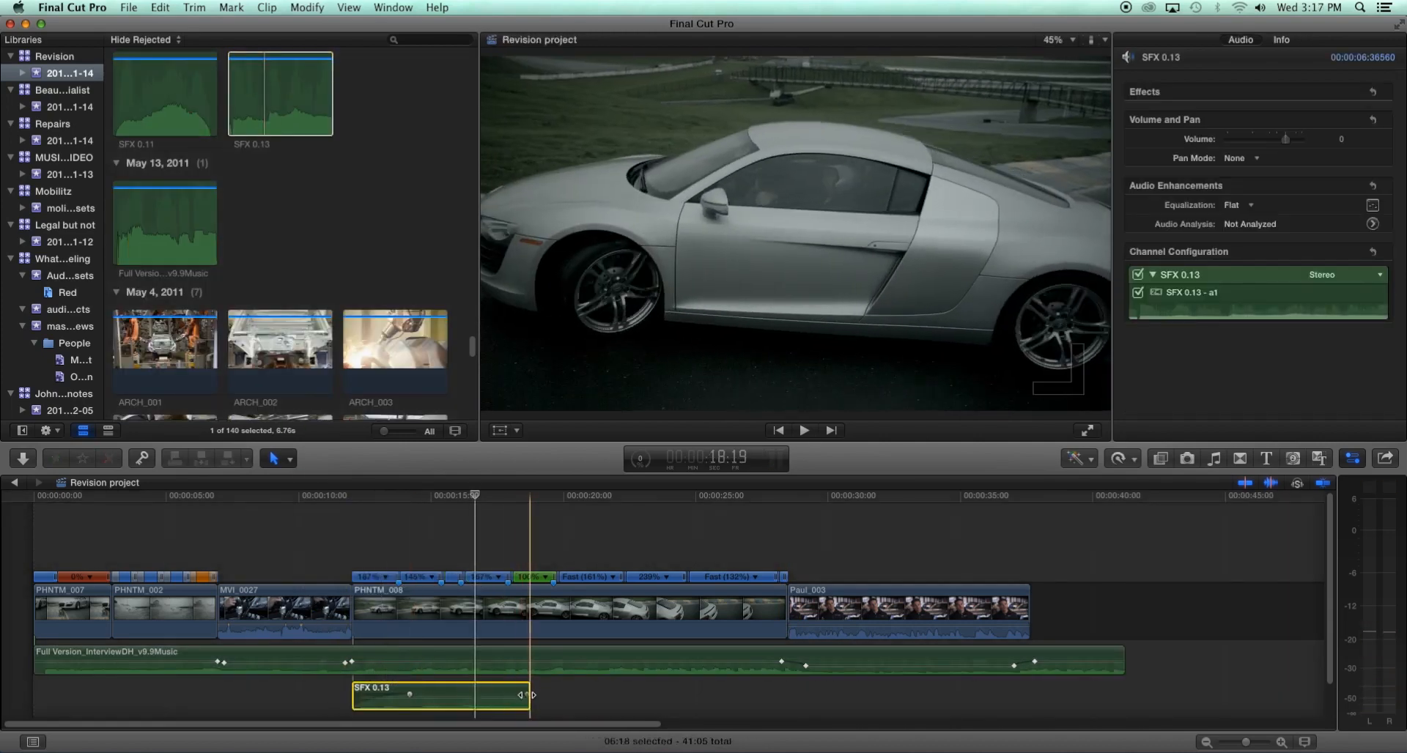
Fade out the SFX 0.13 clip over about three seconds, raise its volume to 12 dB and play back the result.
drag(523, 694, 451, 694)
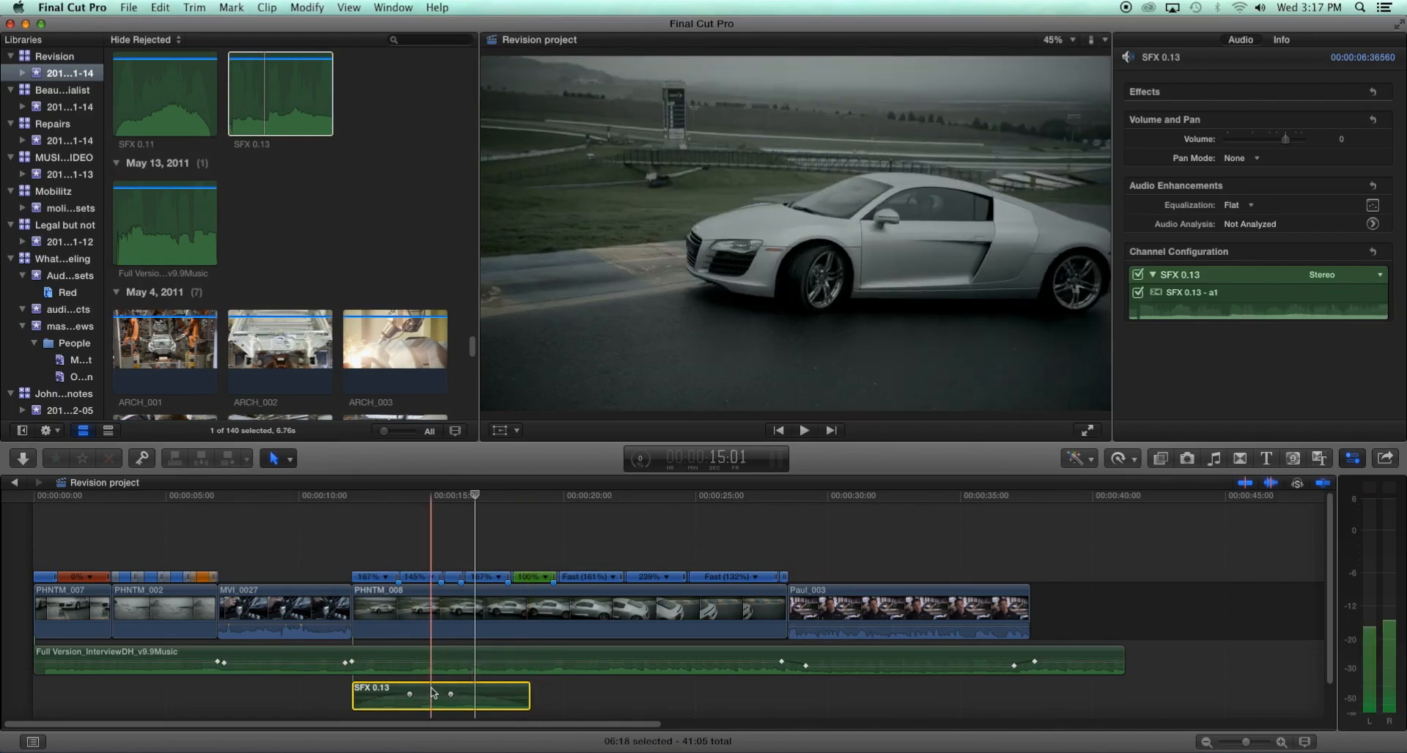
mouse_move(432, 699)
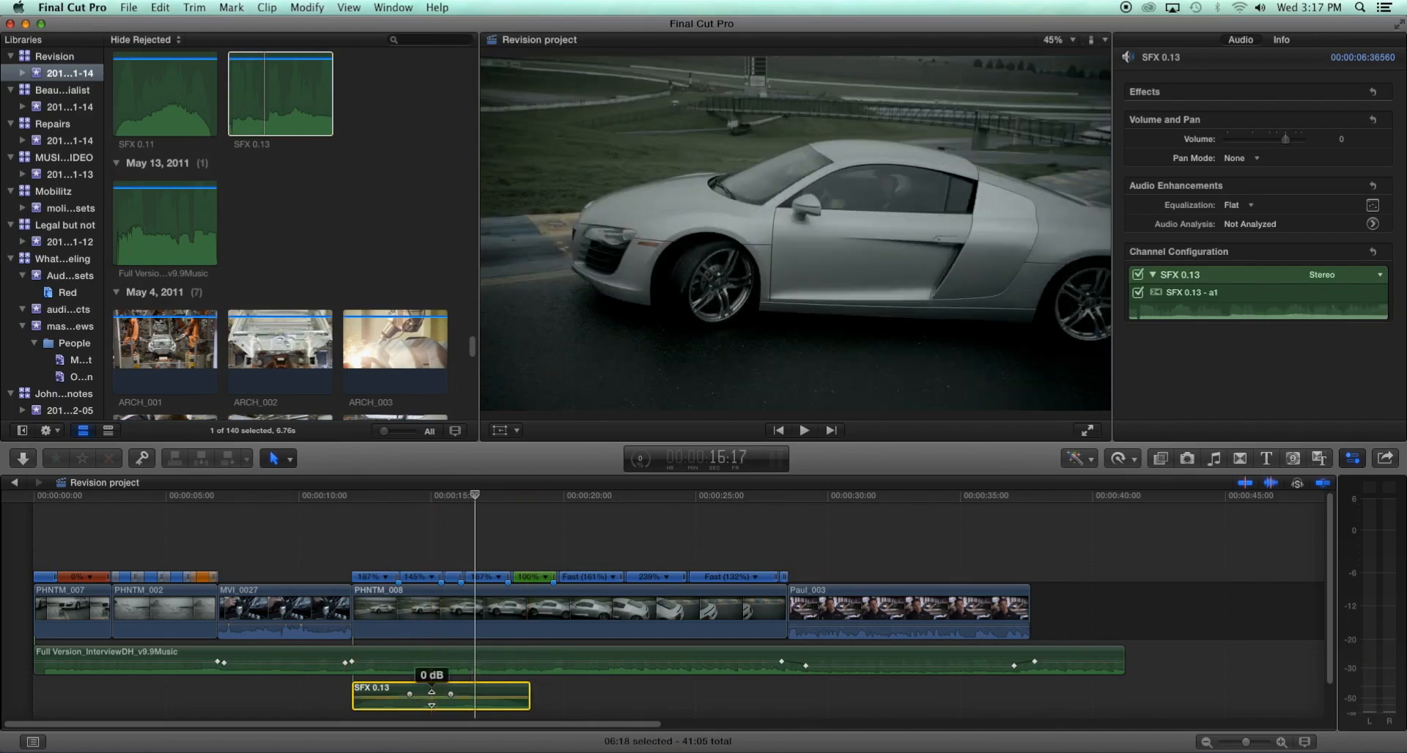
drag(432, 696, 431, 693)
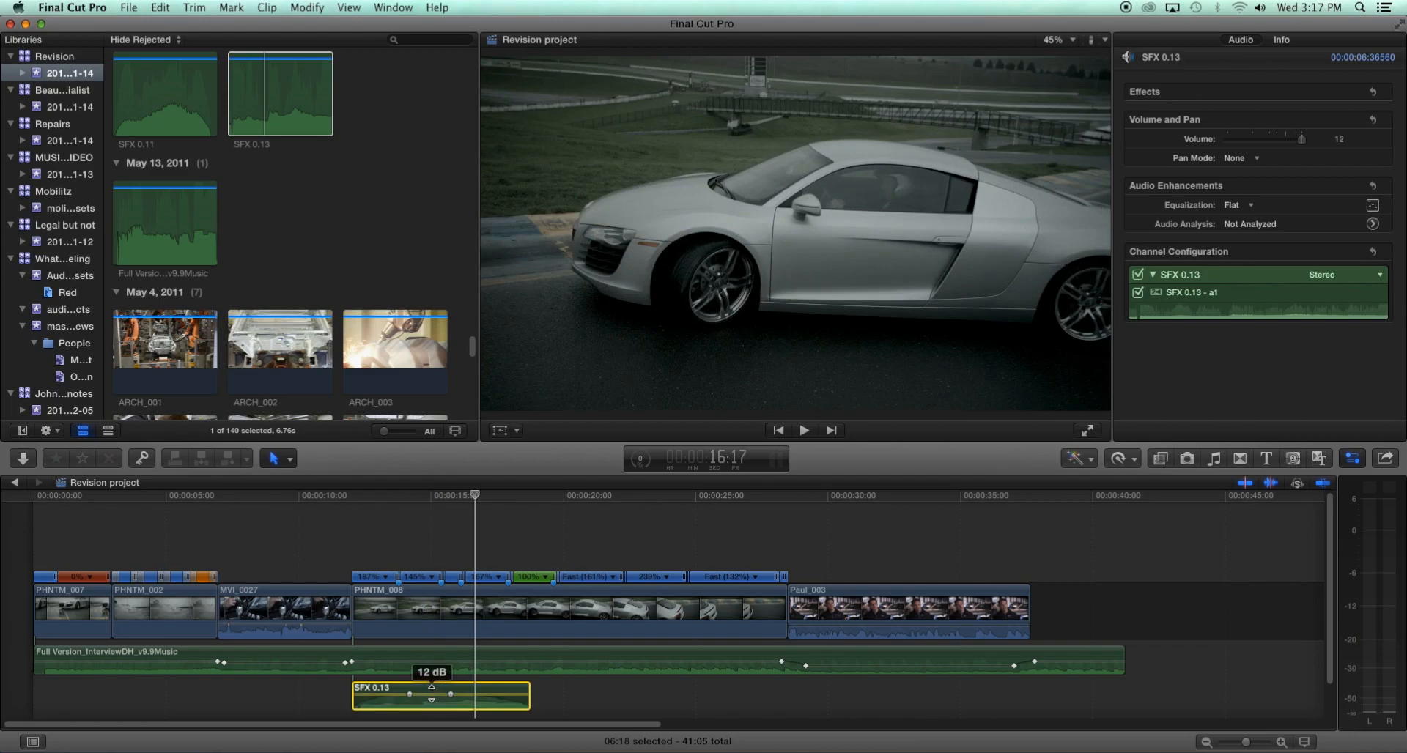
key(space)
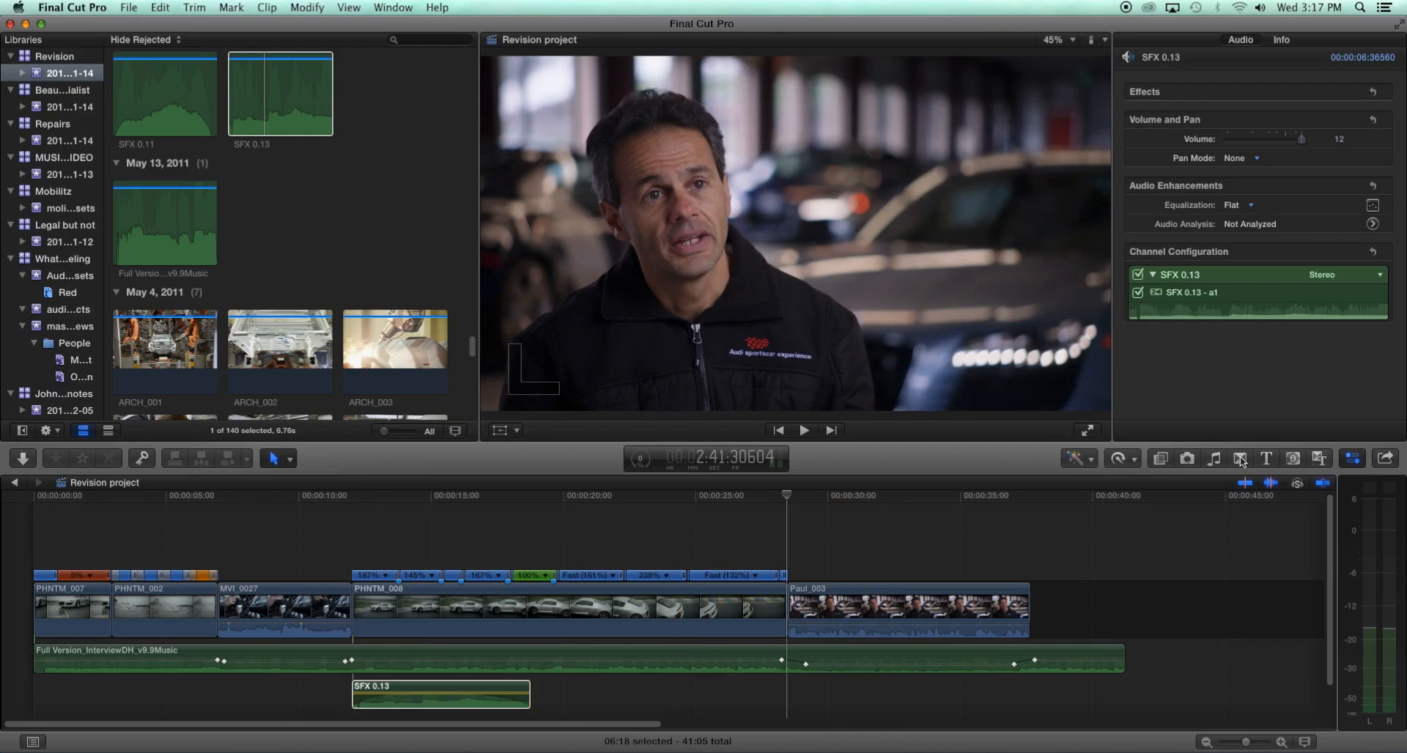
Add a Cross Dissolve transition between PHNTM_002 and MVI_0027 and play it back.
click(1241, 460)
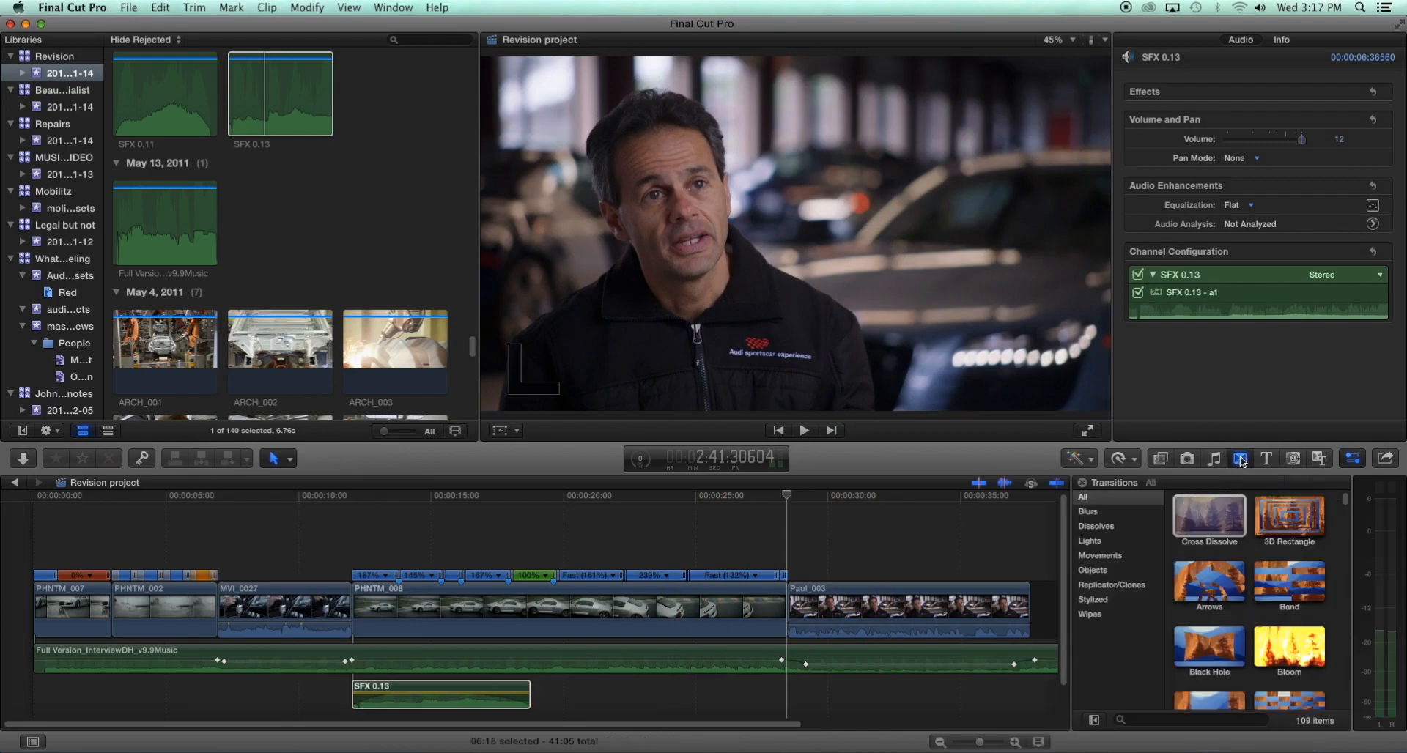
scroll(1230, 566, down, 5)
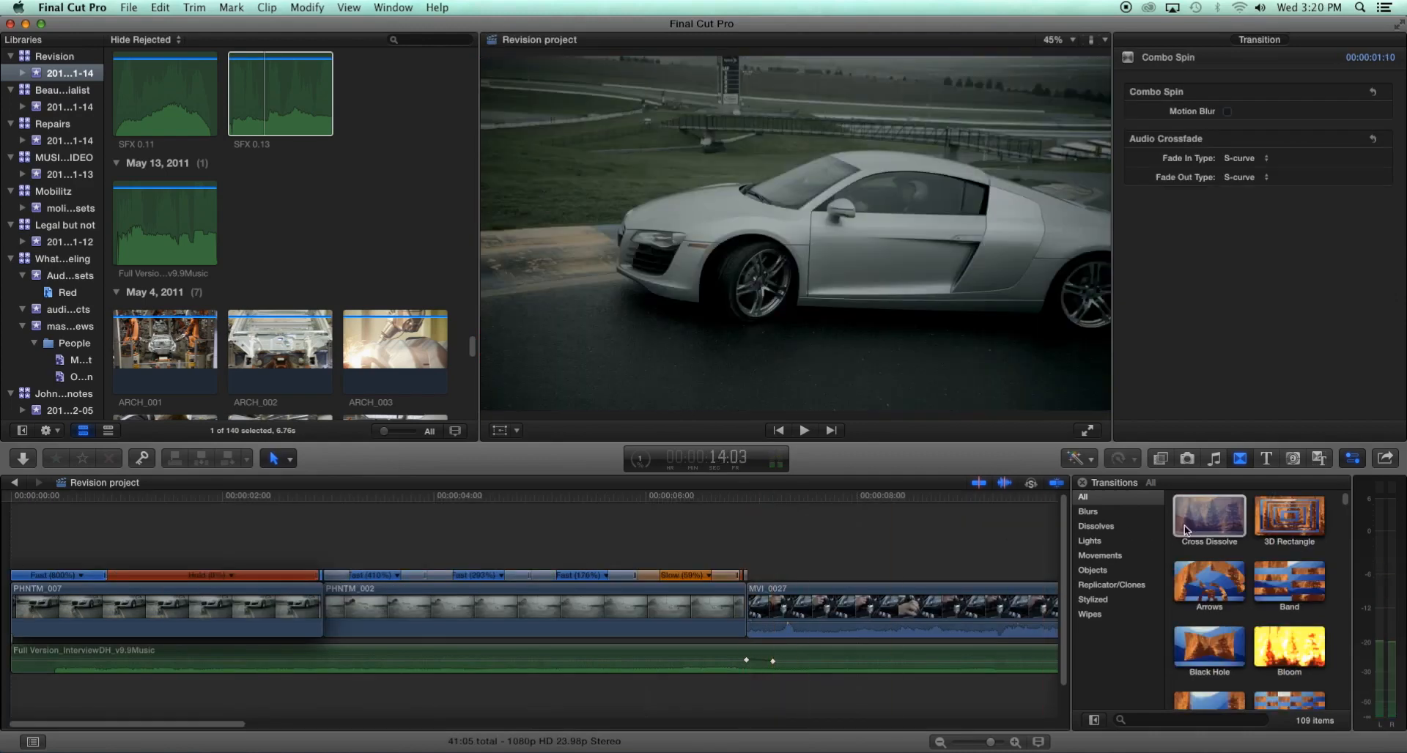
drag(1186, 529, 714, 610)
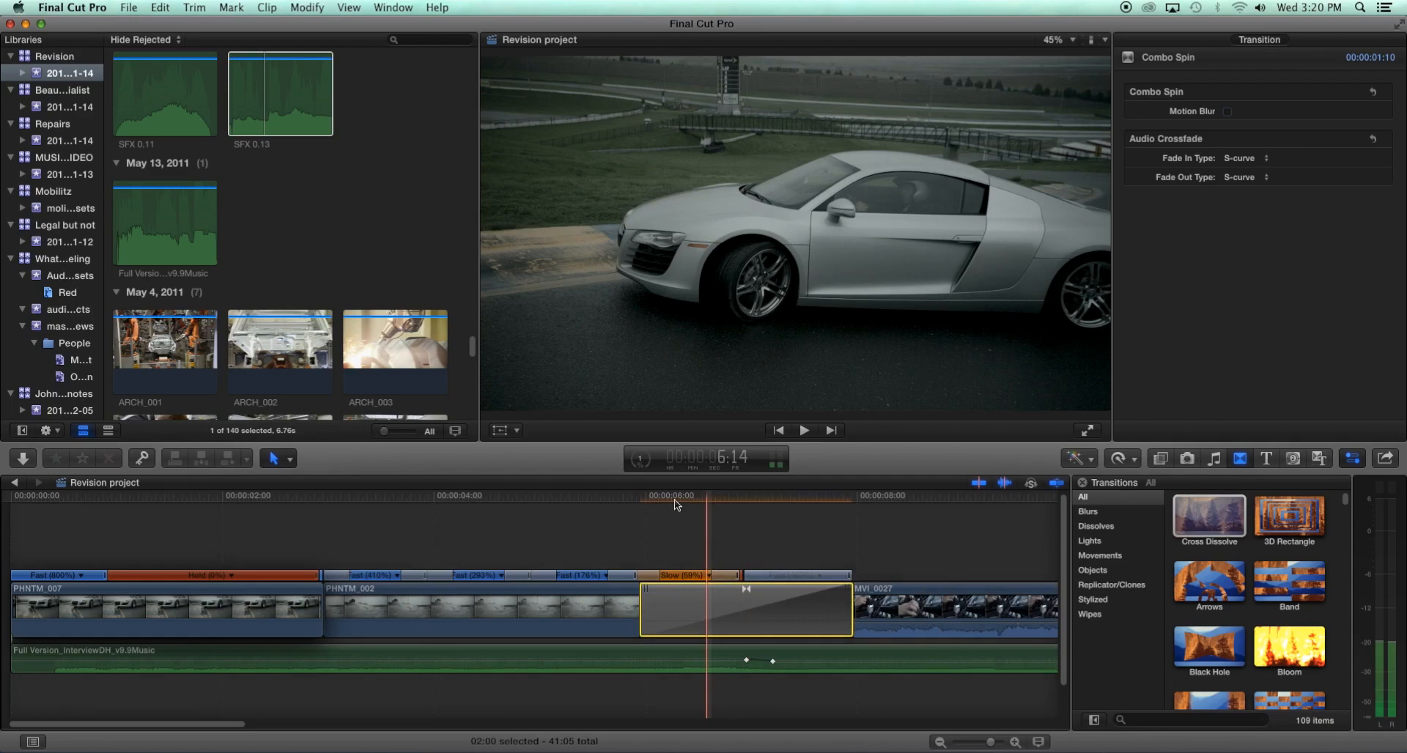
key(space)
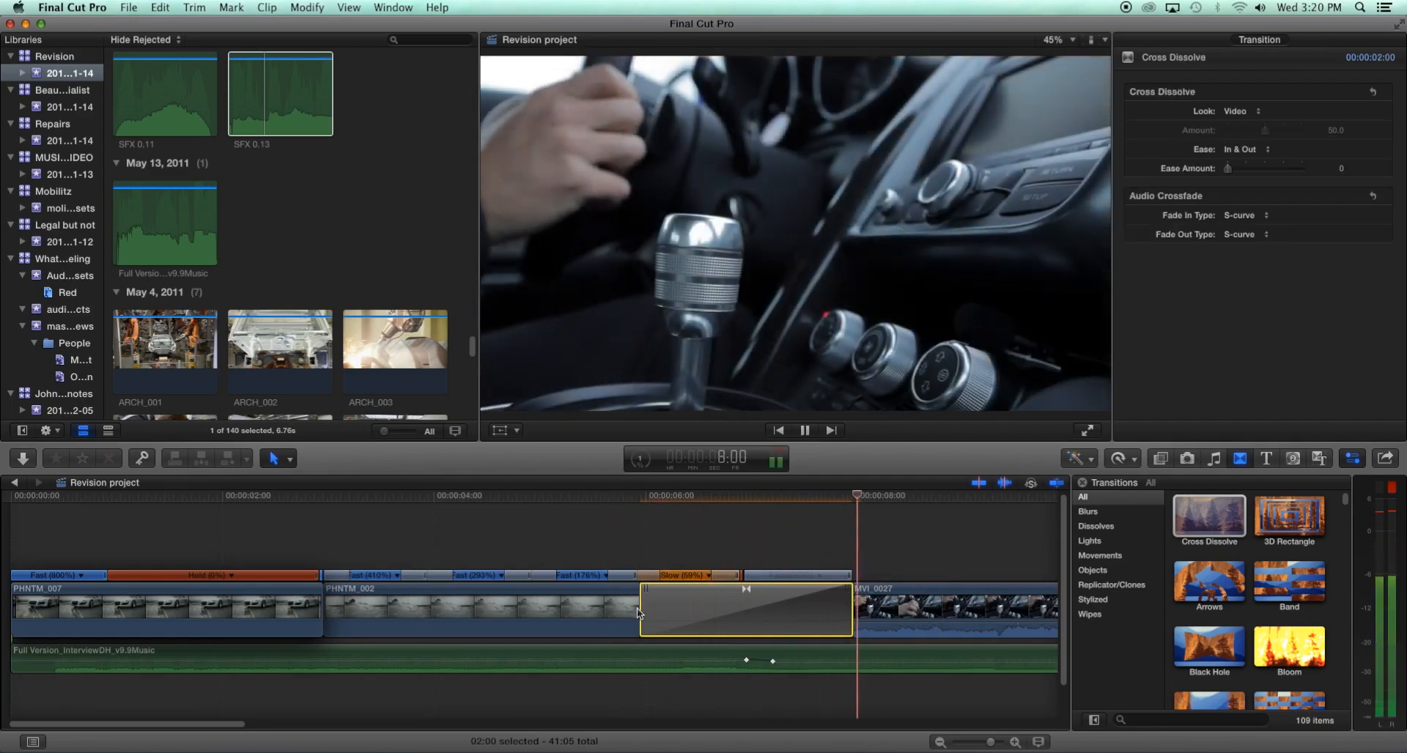
key(space)
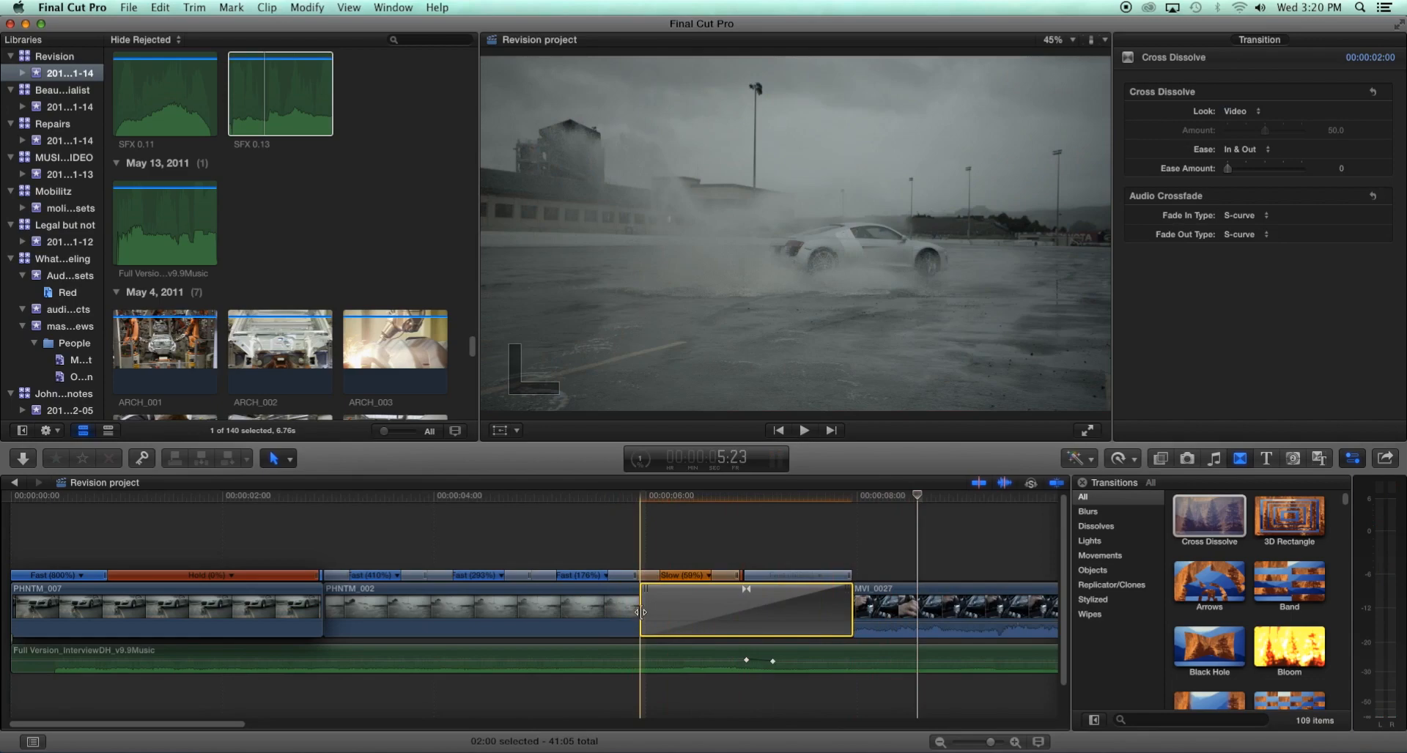
Shorten the Cross Dissolve between PHNTM_002 and MVI_0027 to 7 frames, playing it back to check the timing.
drag(640, 612, 720, 609)
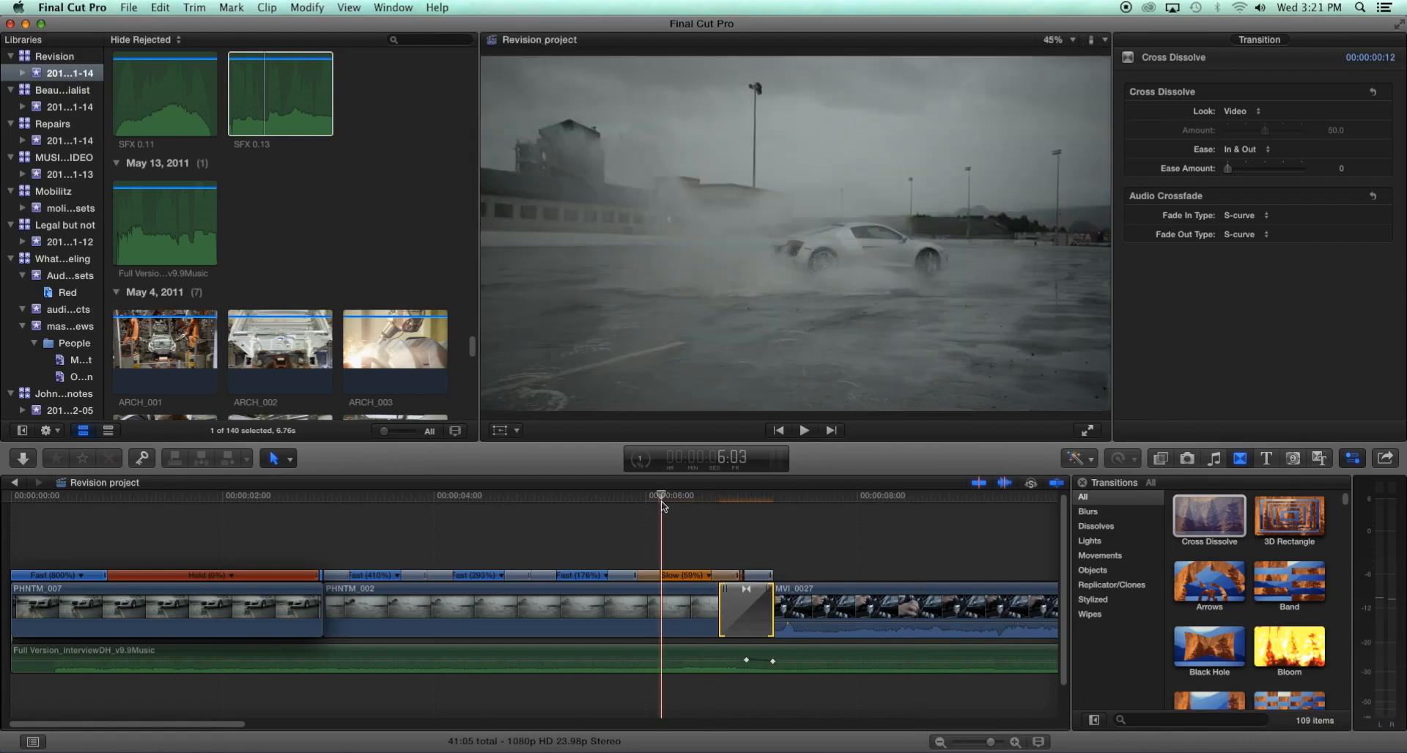
key(space)
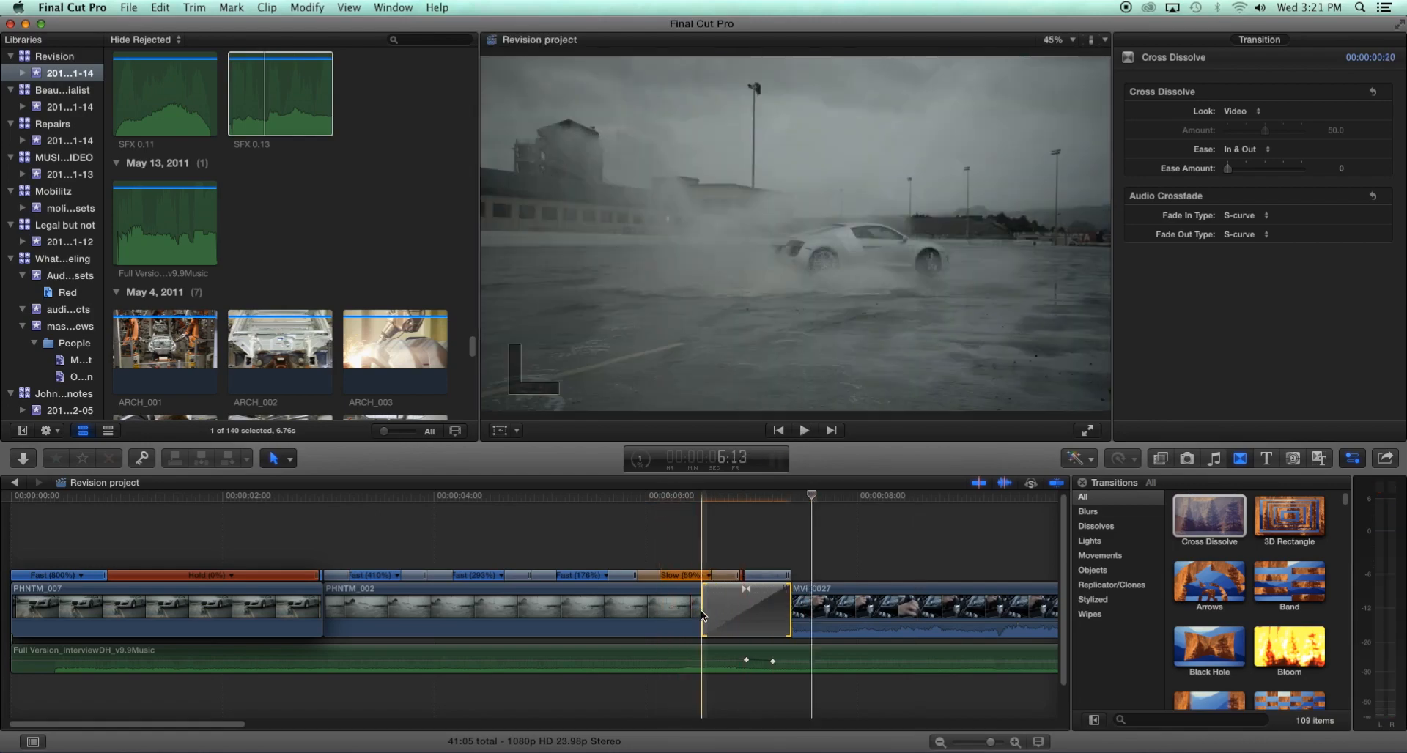
drag(700, 609, 735, 609)
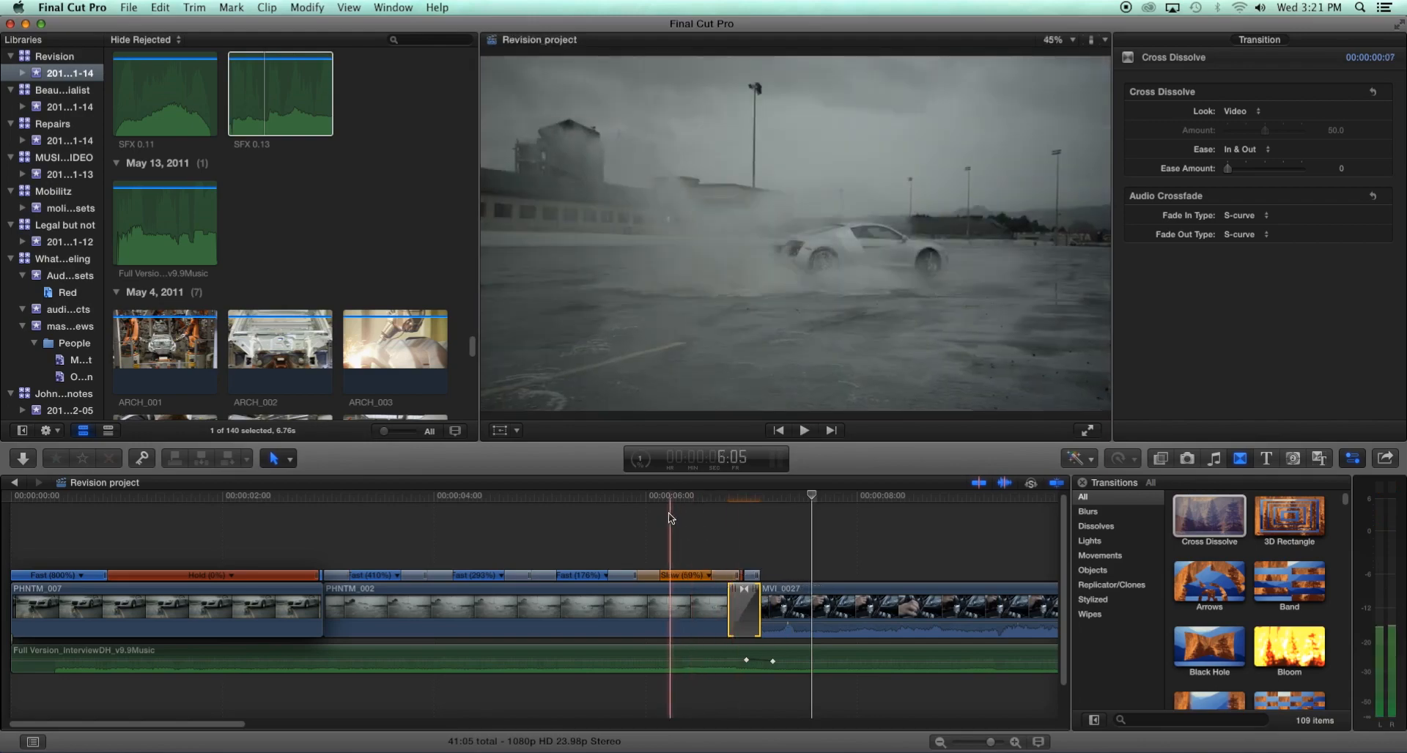
click(670, 517)
key(super+4)
key(space)
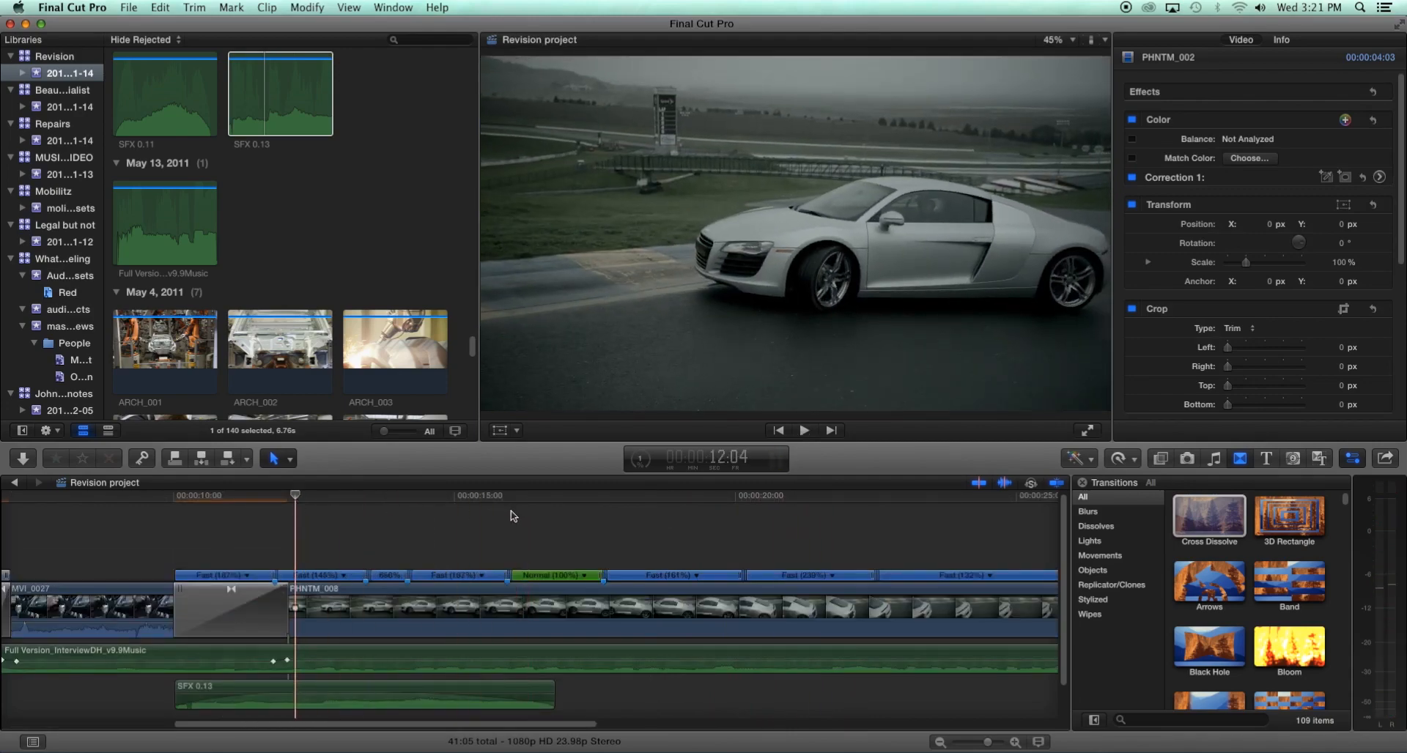
Connect the Underwater generator above PHNTM_008, starting at about 14 seconds.
click(1291, 459)
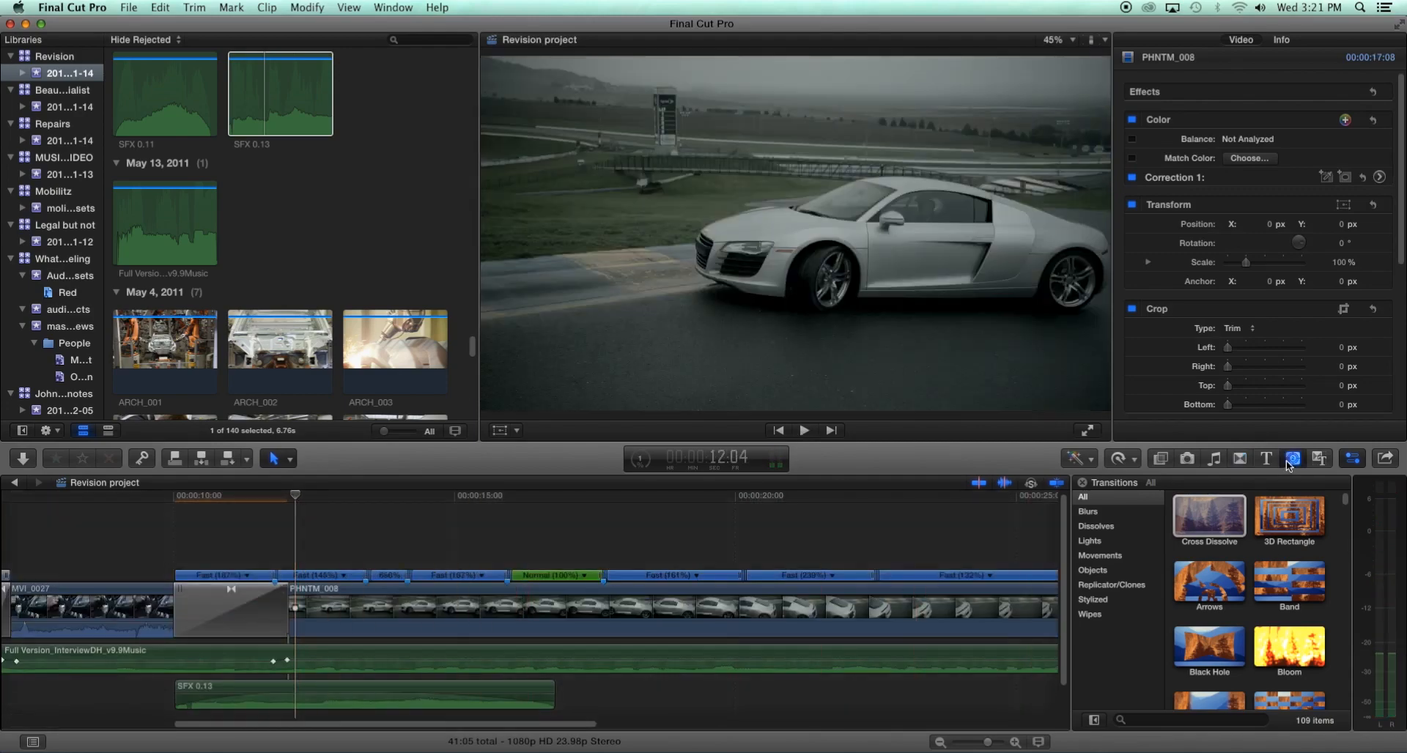
click(1286, 460)
drag(1285, 534, 387, 510)
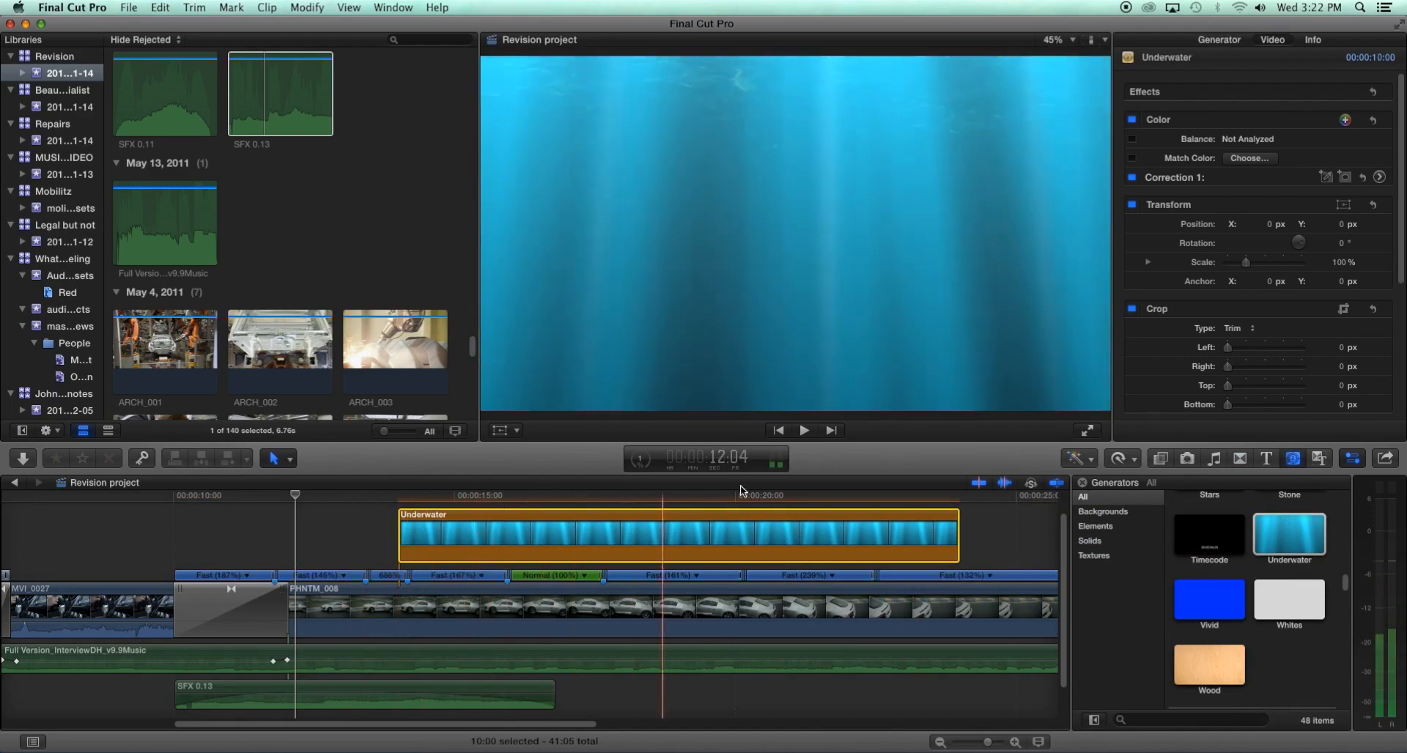
Try the Underwater generator at about 33% opacity over the car footage and return it to 100%.
click(660, 496)
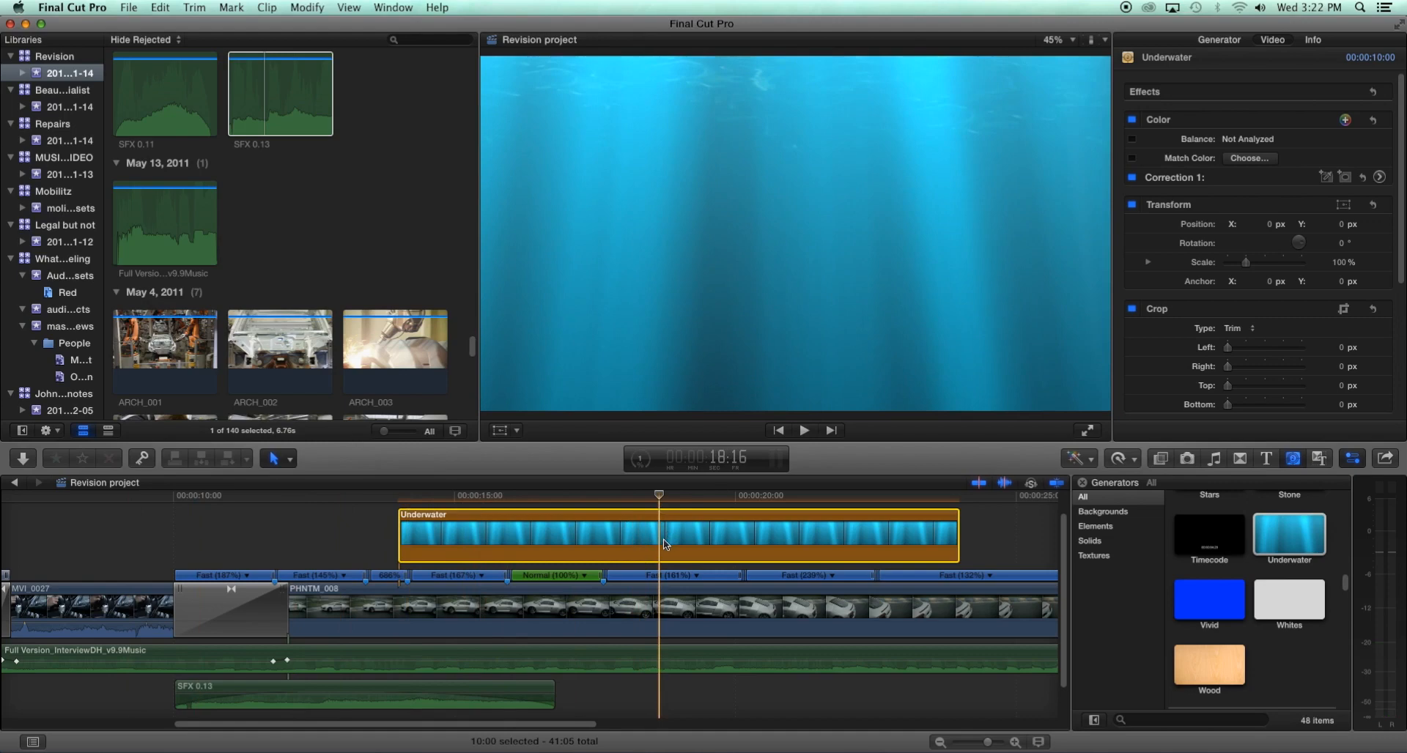
drag(1402, 257, 1386, 422)
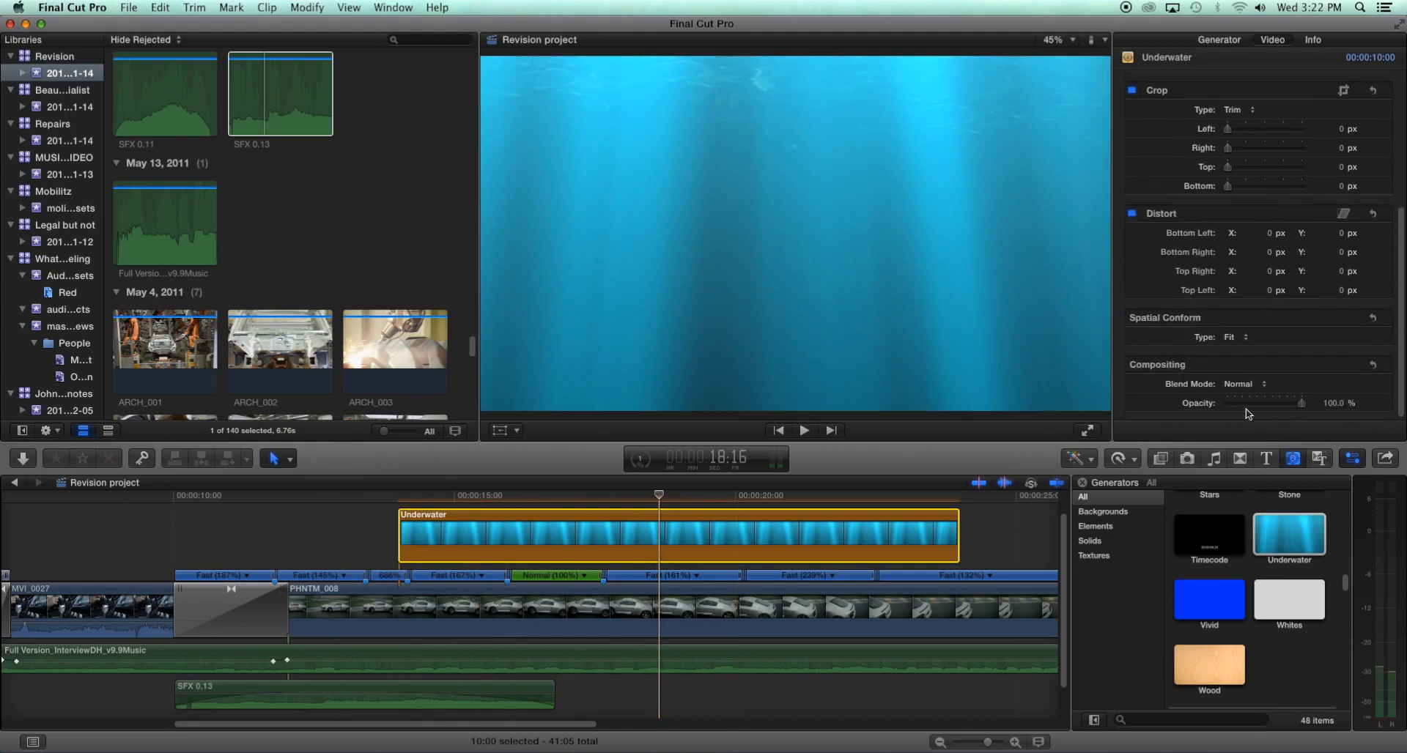
drag(1302, 405, 1252, 407)
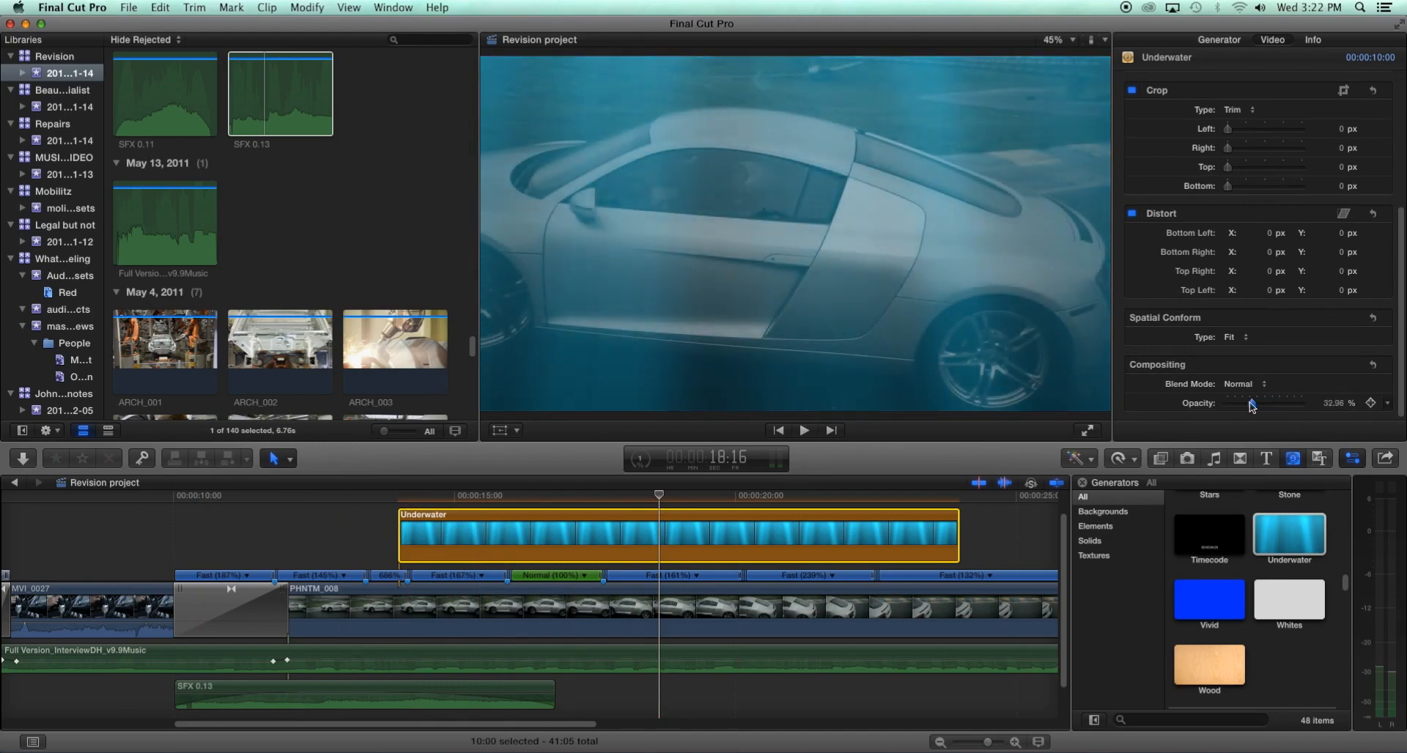
drag(389, 496, 593, 498)
drag(1269, 404, 1345, 404)
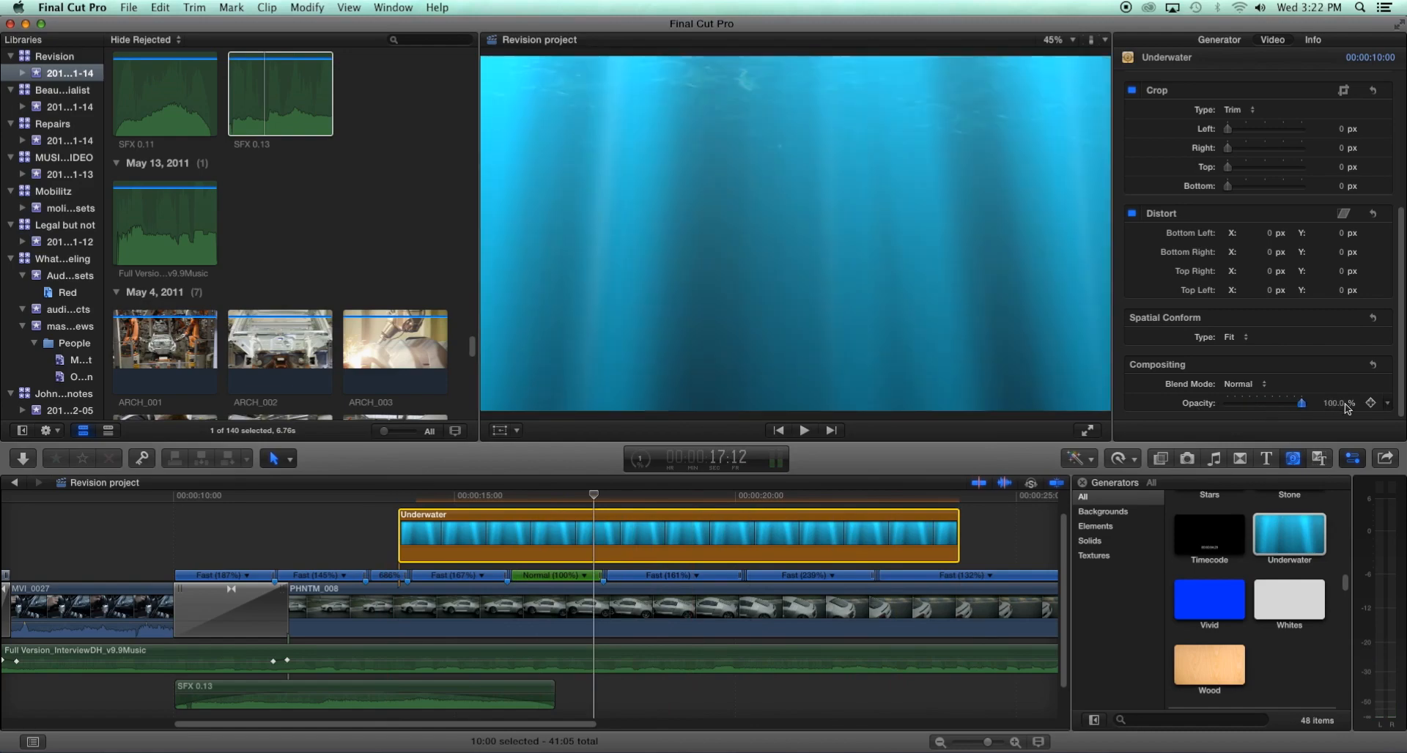
Try the Screen blend mode on the Underwater generator and set its blend mode to Overlay.
click(1251, 387)
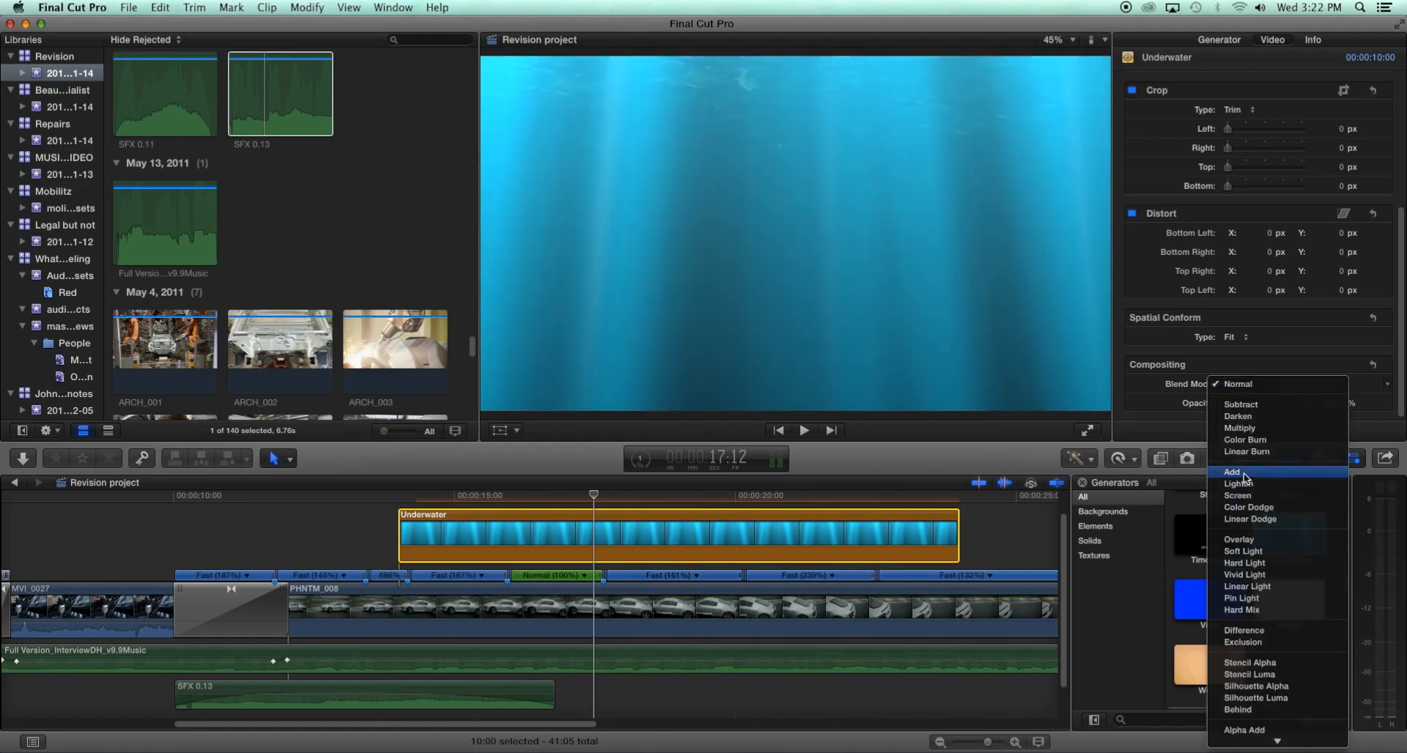
click(1244, 497)
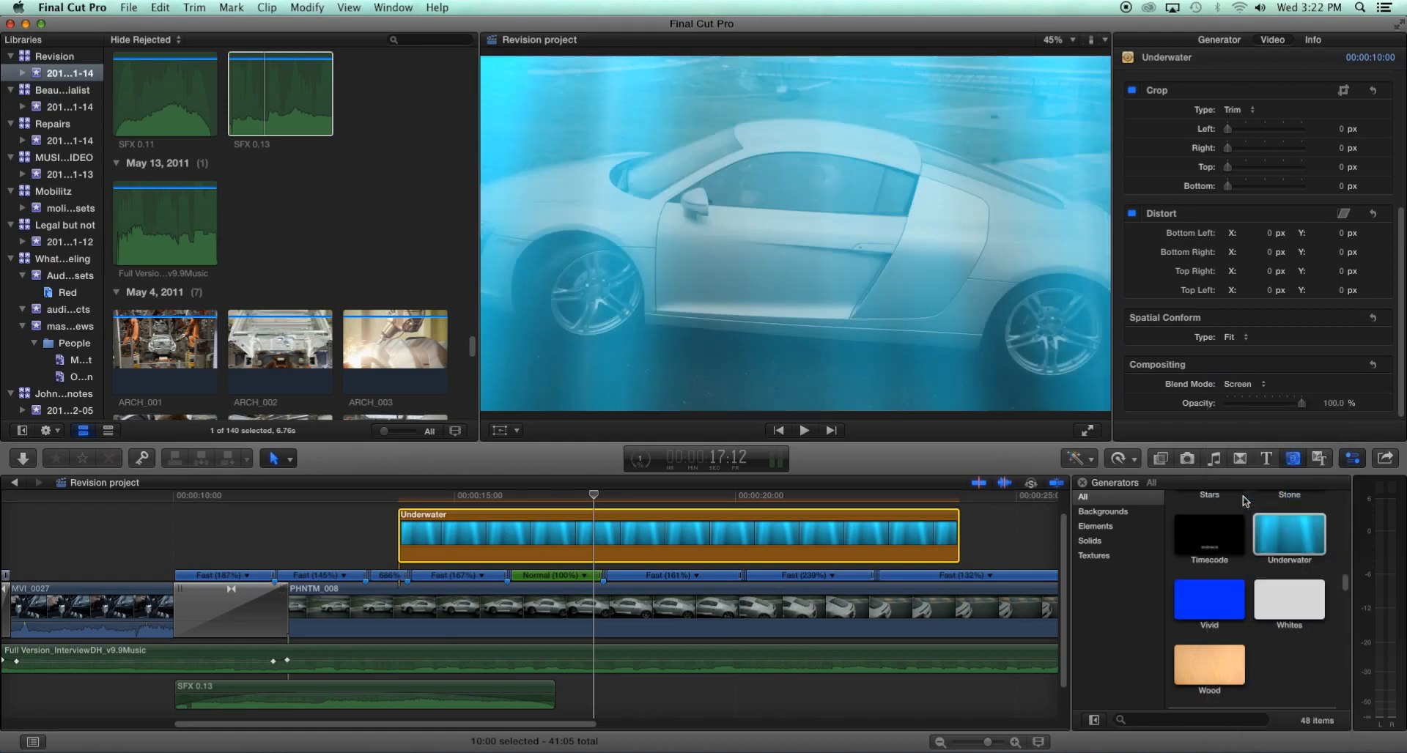
click(1245, 384)
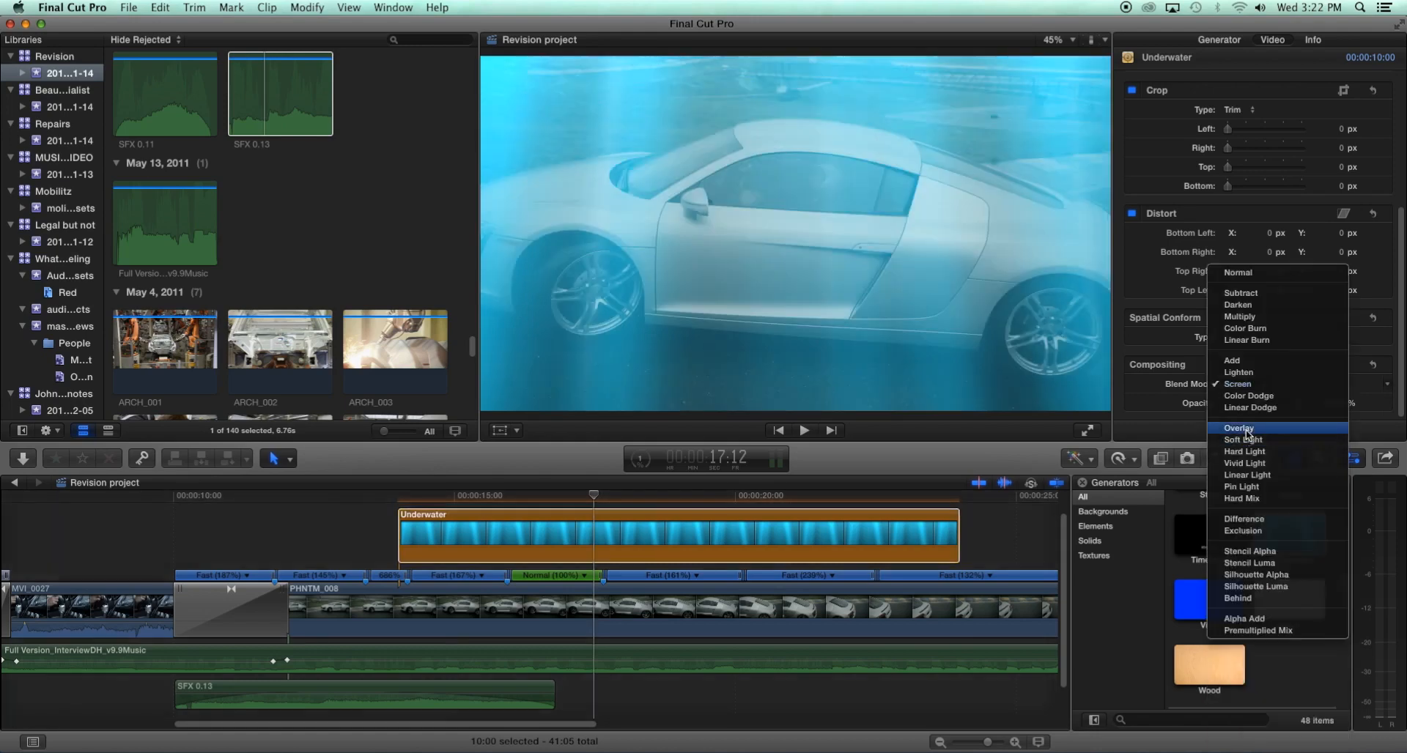
click(1247, 429)
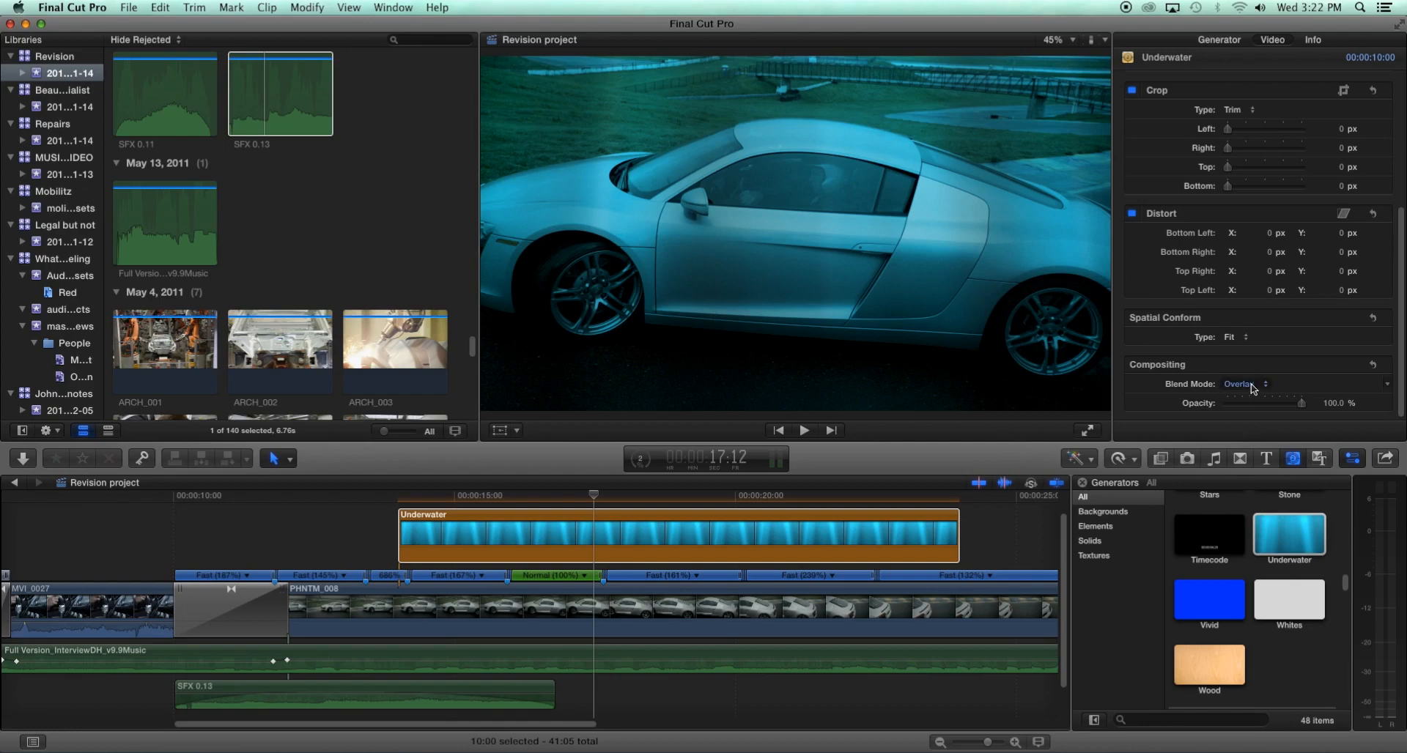
Apply a Cross Dissolve transition to the Underwater generator clip.
click(376, 495)
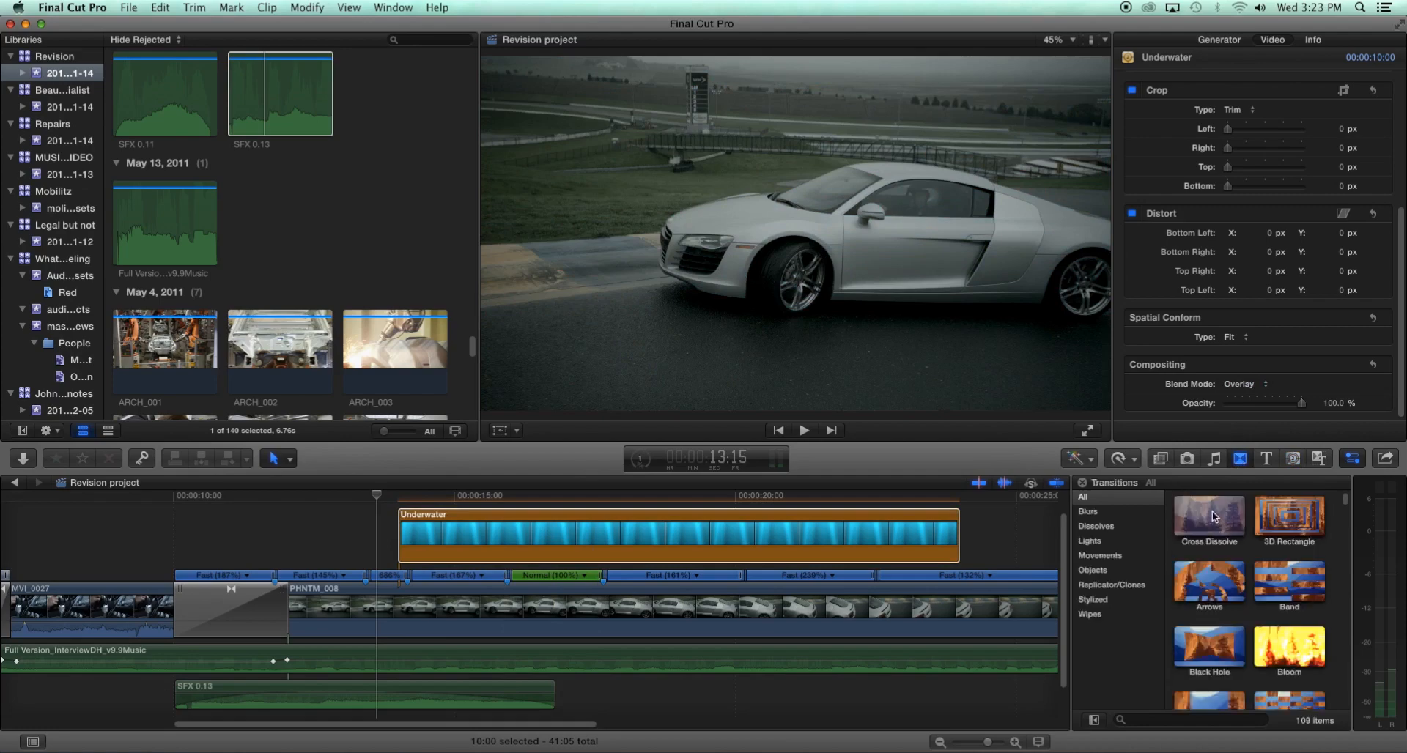
drag(1209, 517, 597, 537)
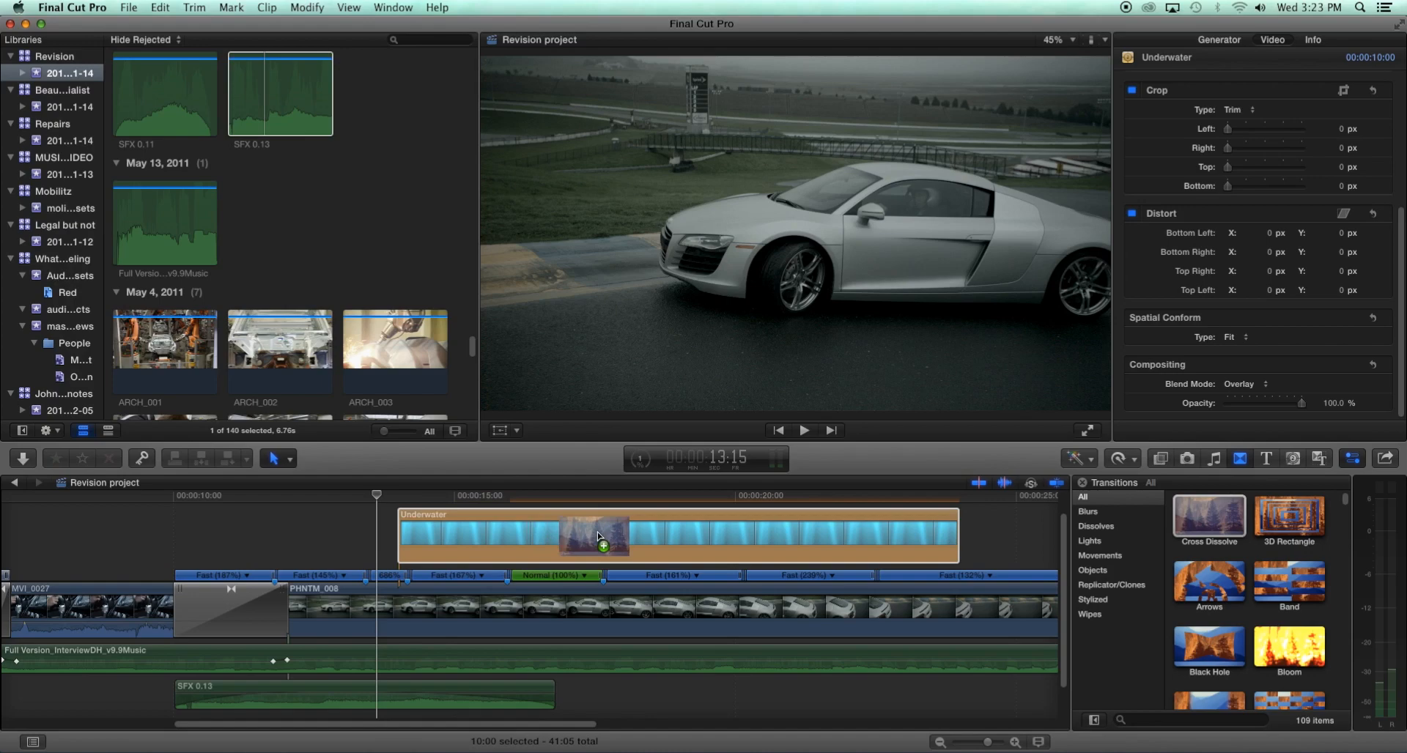
drag(597, 536, 598, 537)
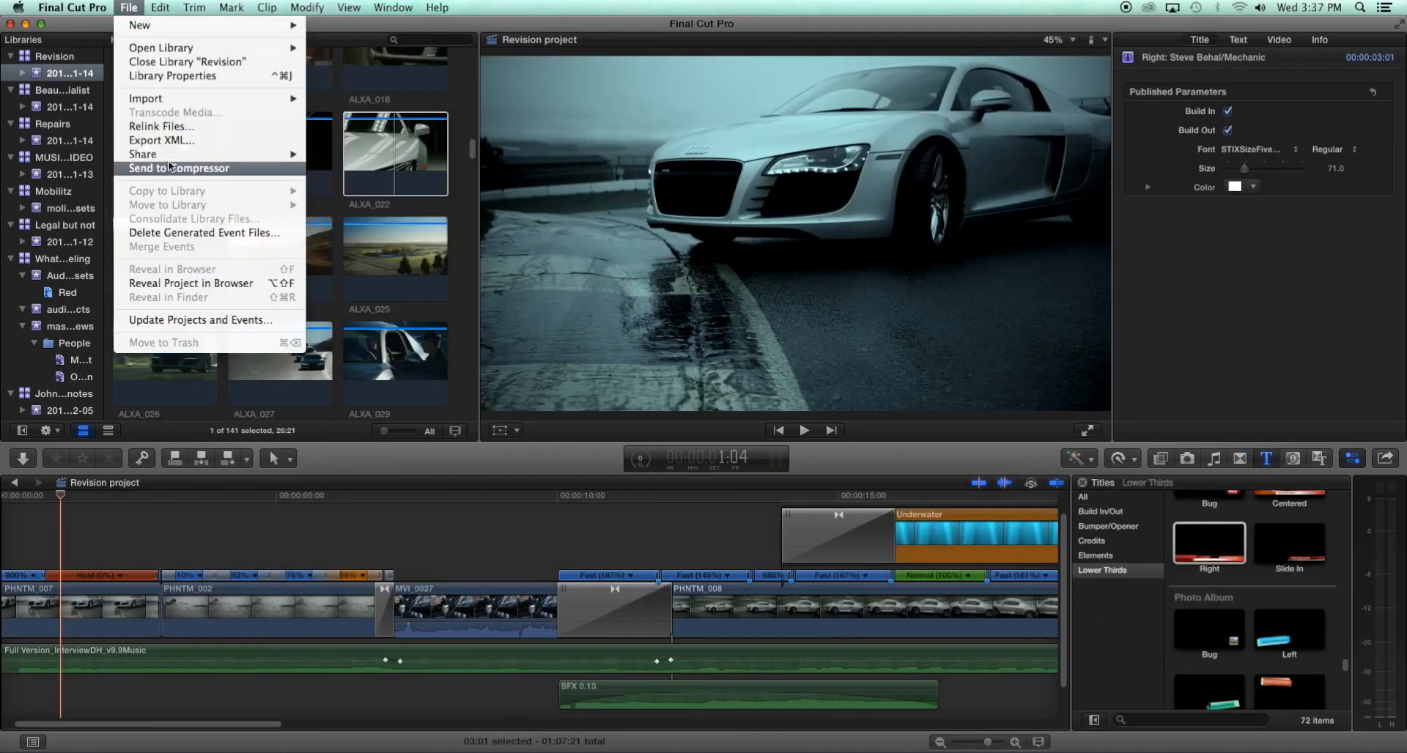
Set up a Master File export with the Video and Audio format and Apple ProRes 422 HQ codec, and cancel out of saving it.
mouse_move(158, 154)
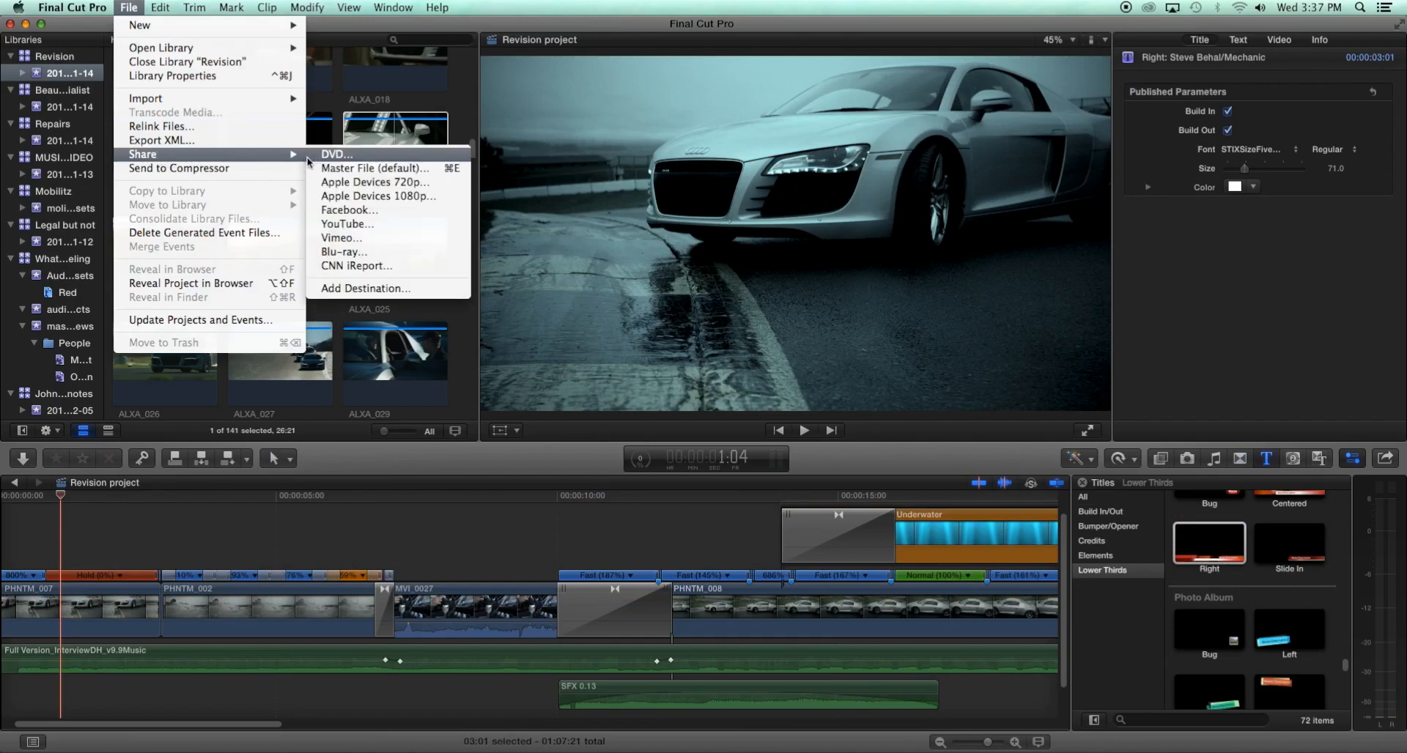
click(376, 168)
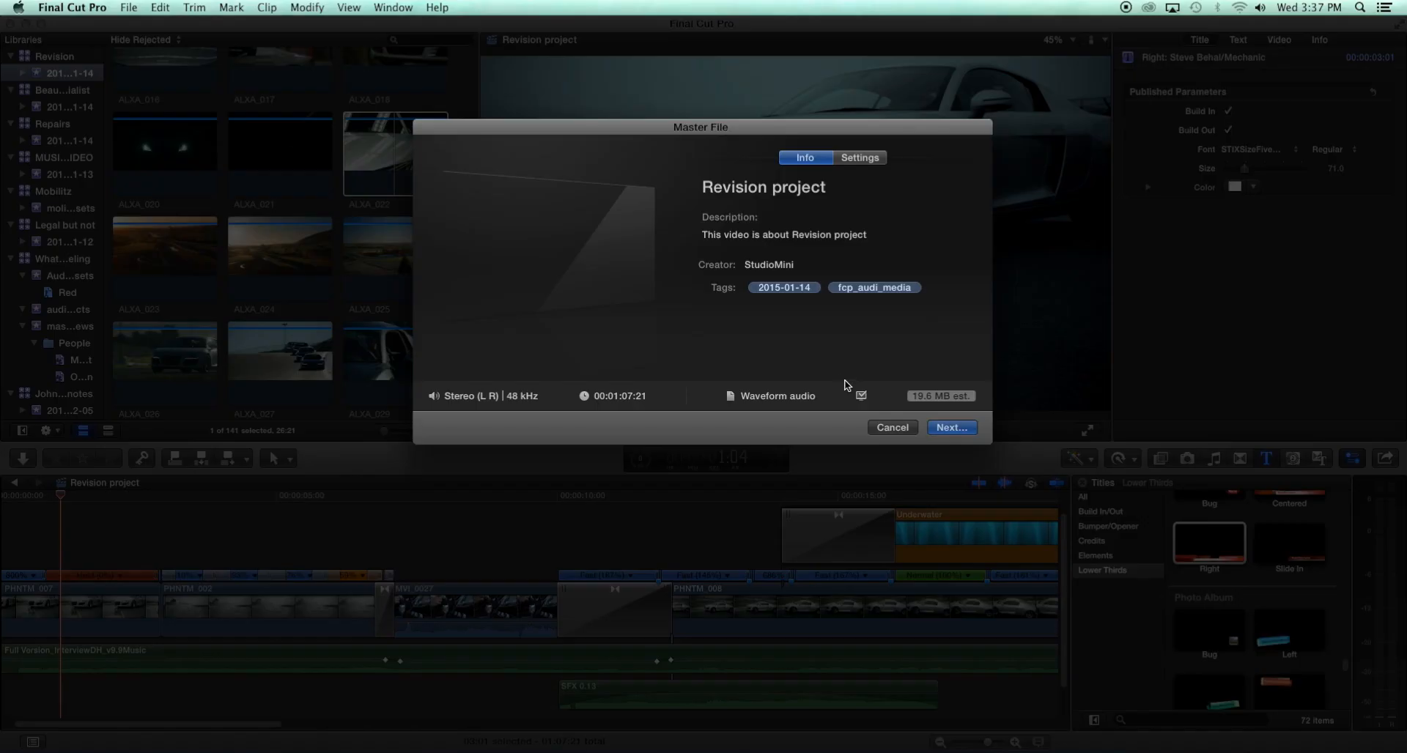
click(869, 159)
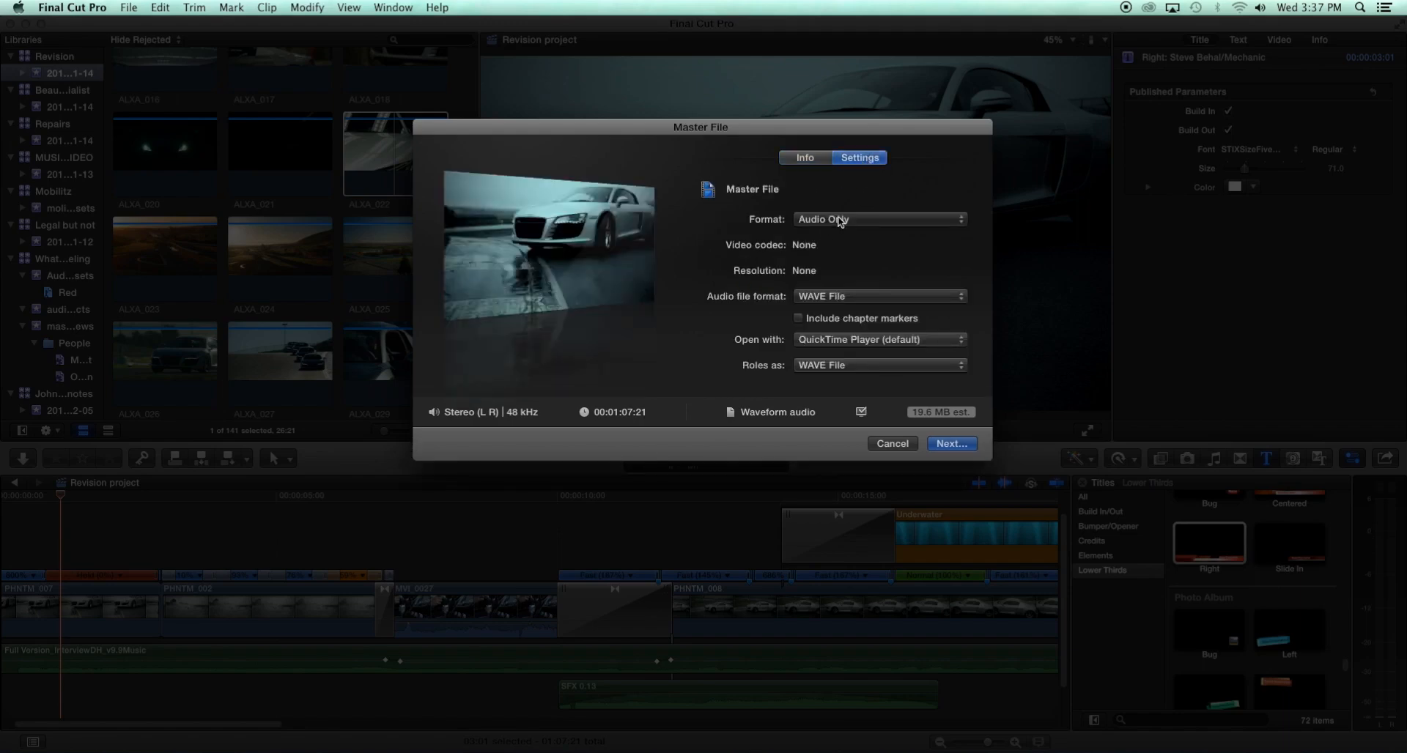
click(840, 220)
click(845, 192)
click(888, 246)
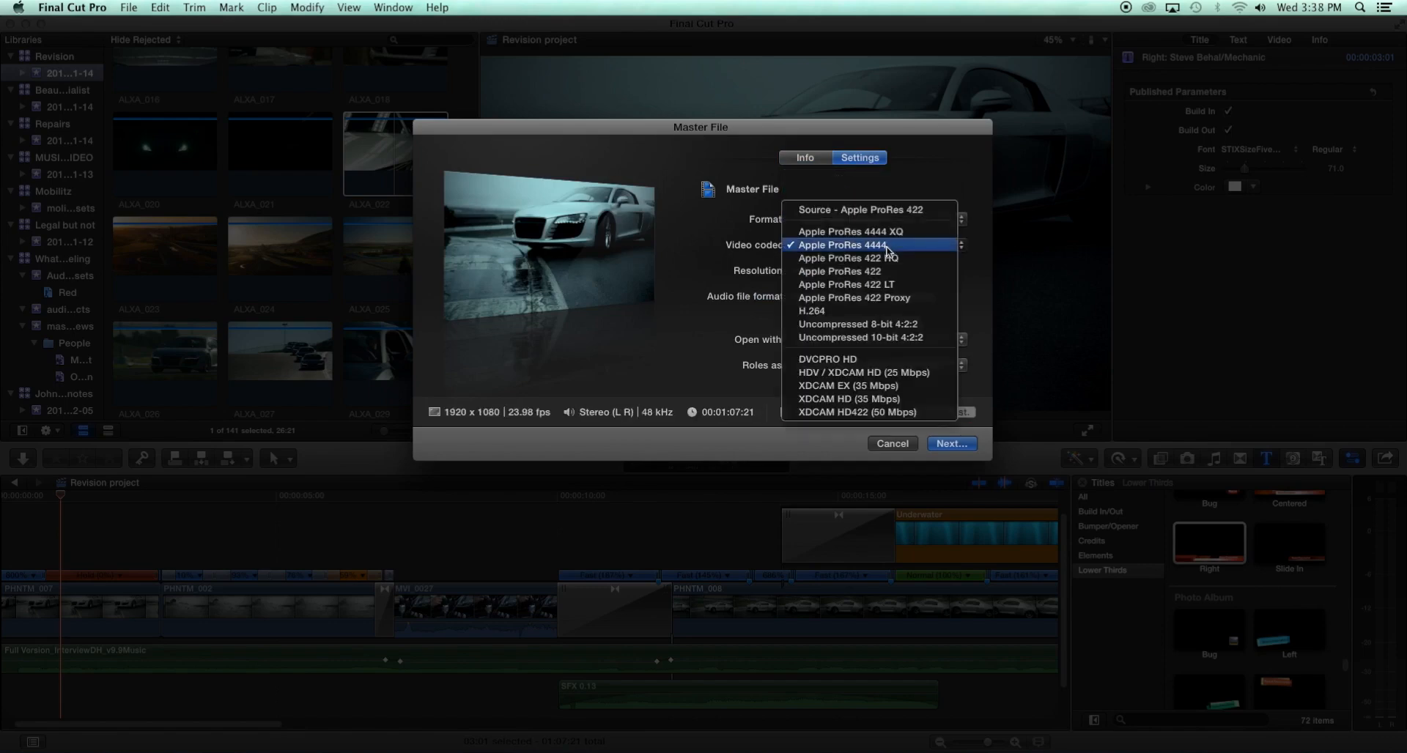
click(888, 258)
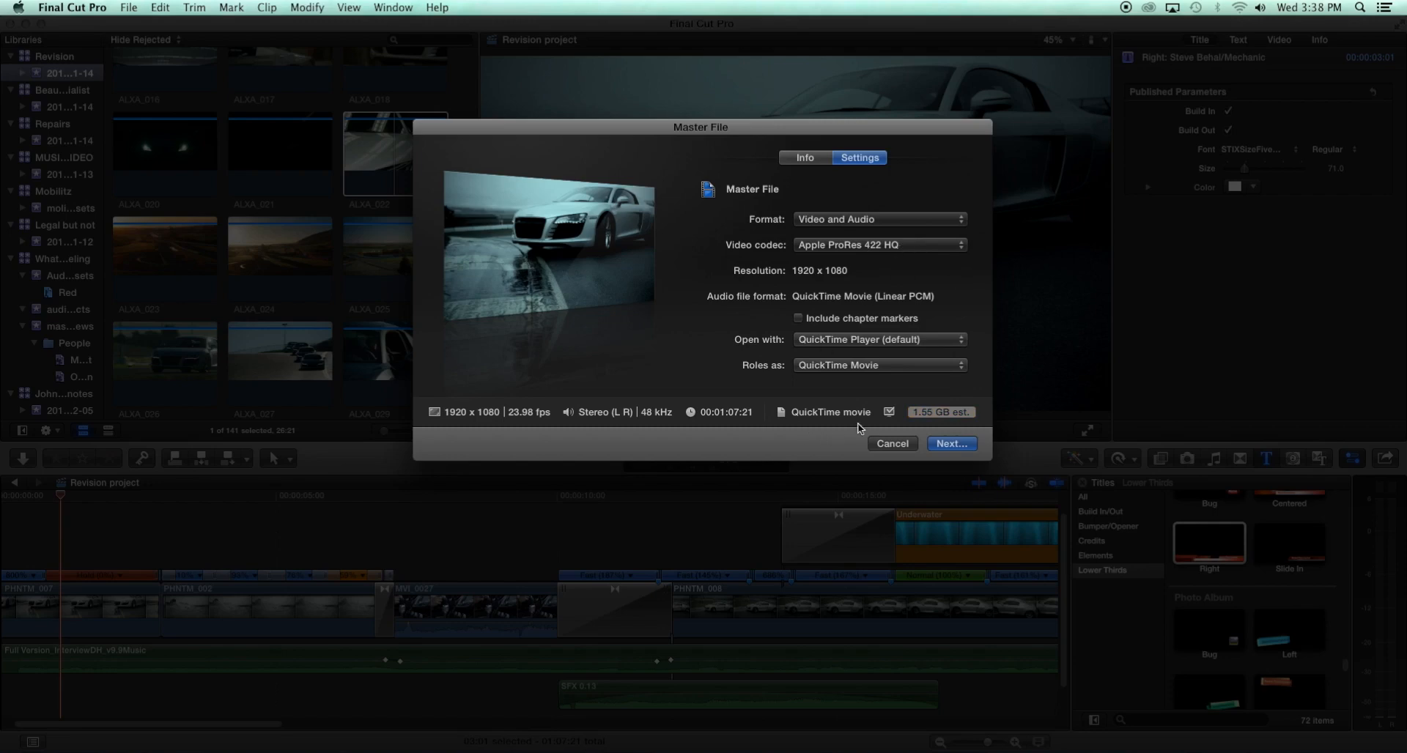
click(951, 444)
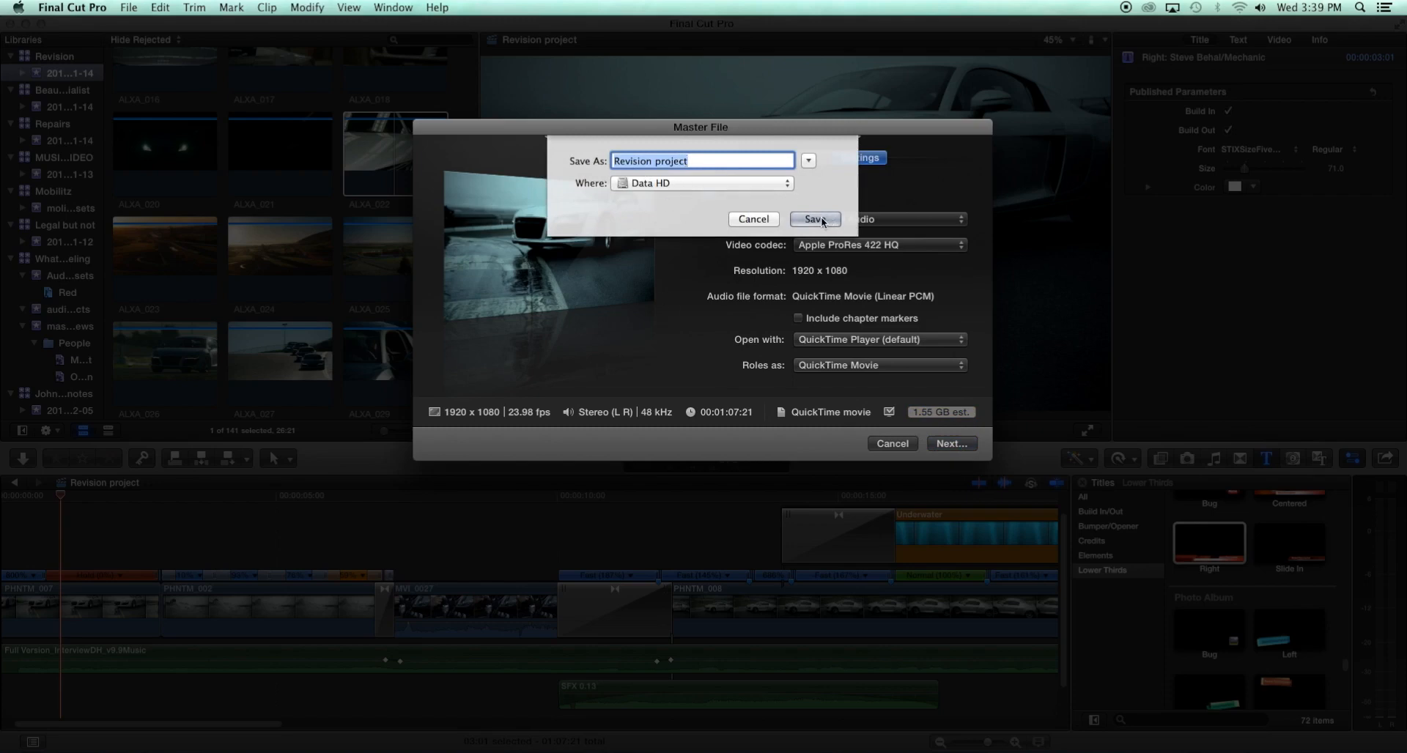
click(760, 222)
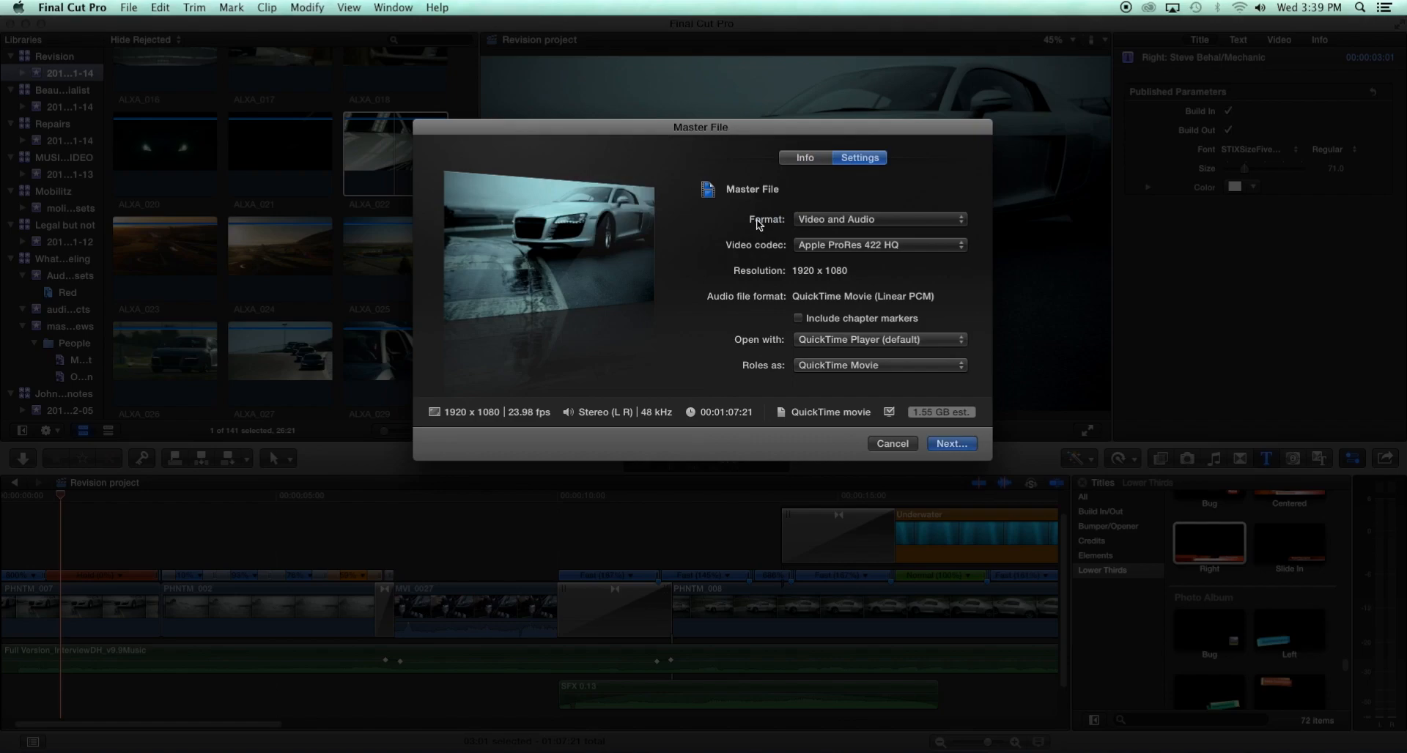